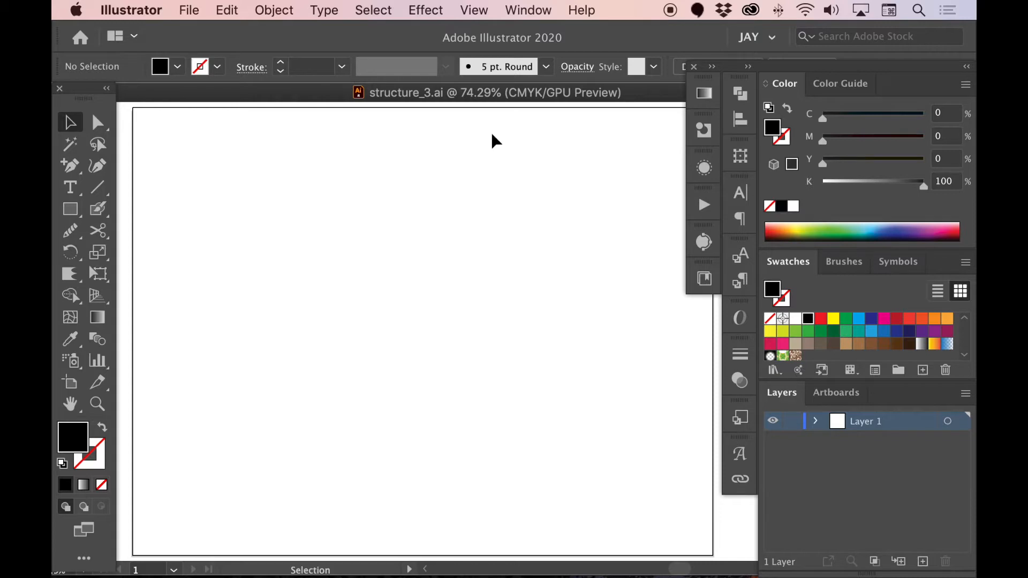
Step: Place the linked image render_ref4.jpg in the artboard's upper-left corner
key(shift+super+p)
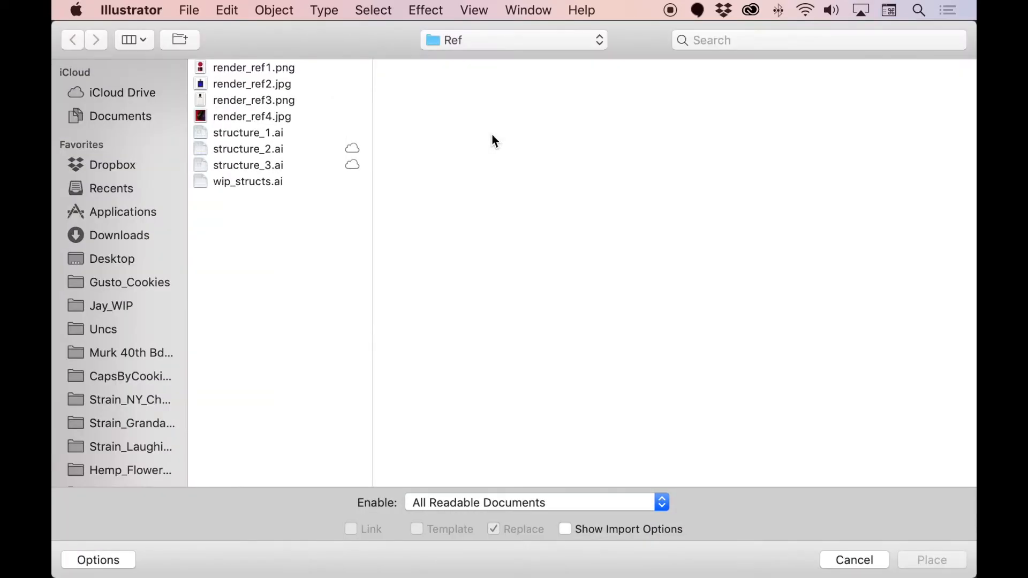
click(234, 120)
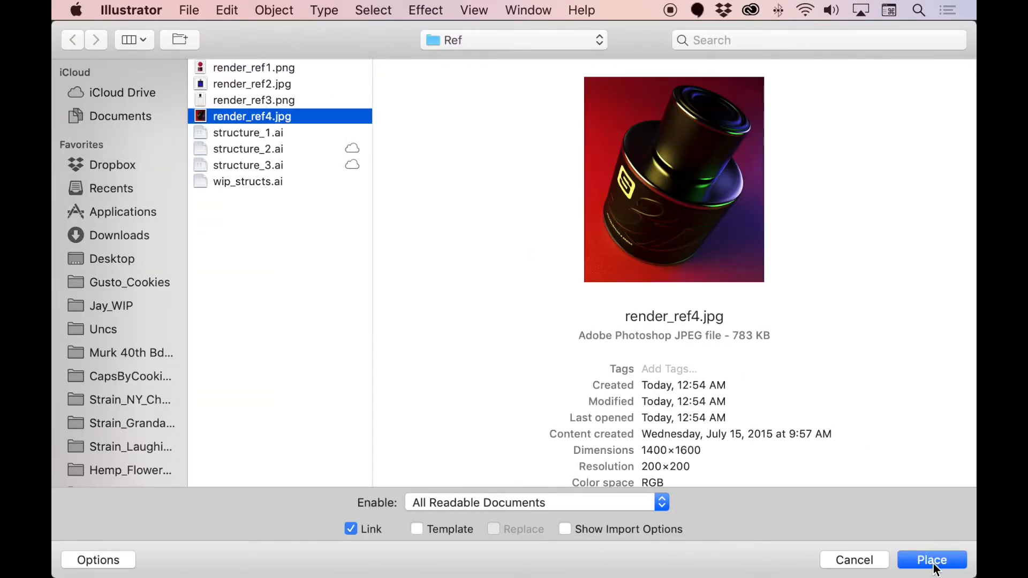
key(Return)
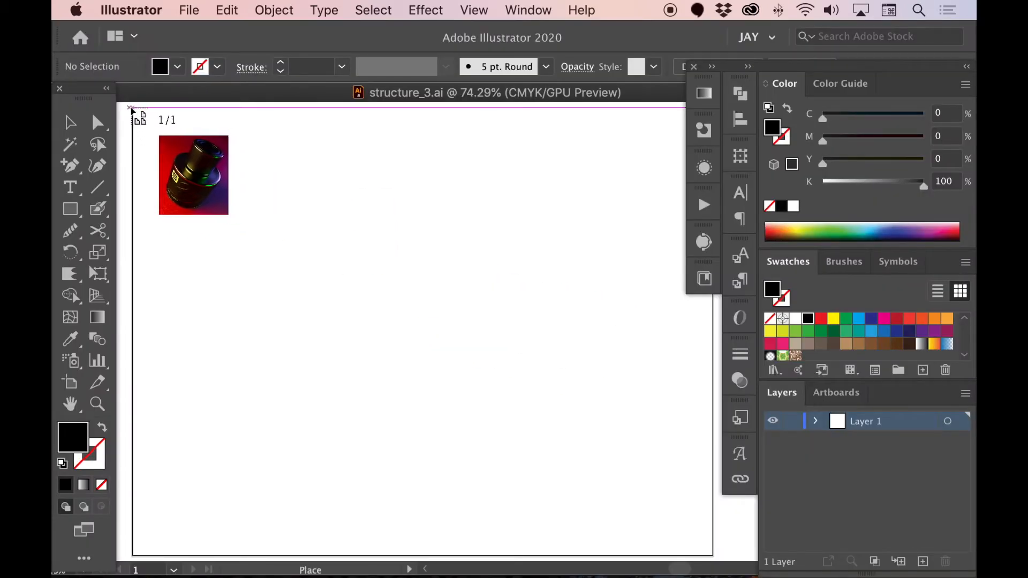
drag(176, 166, 345, 367)
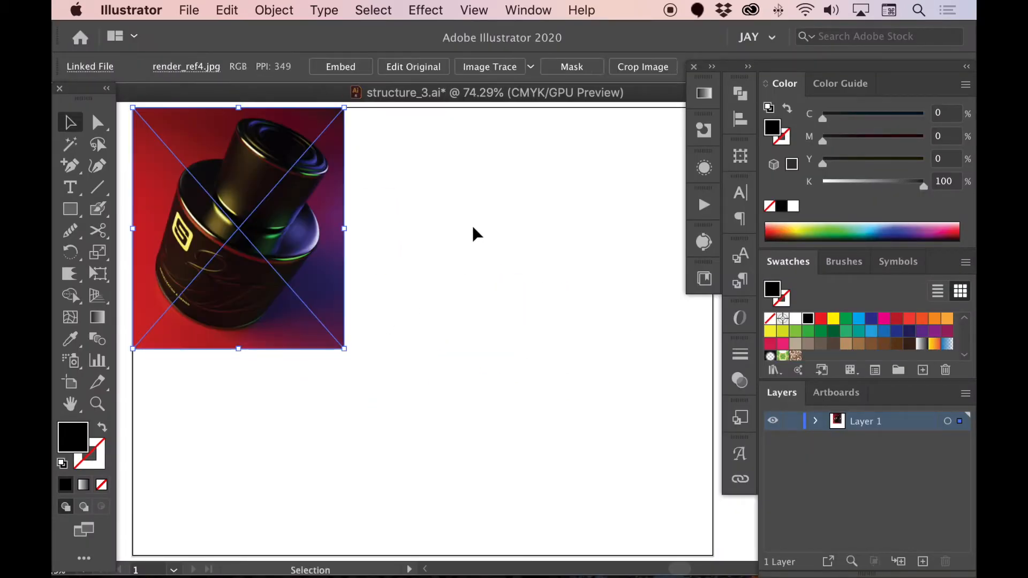
click(474, 228)
Step: Draw a small black rectangle with a larger, wider one directly beneath it, their right edges aligned
key(m)
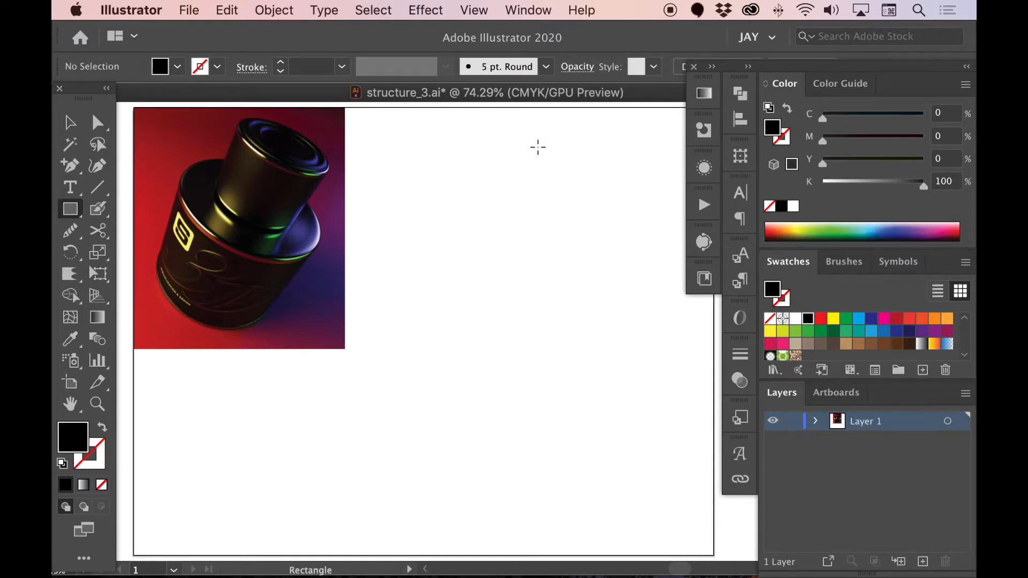
drag(471, 172, 510, 229)
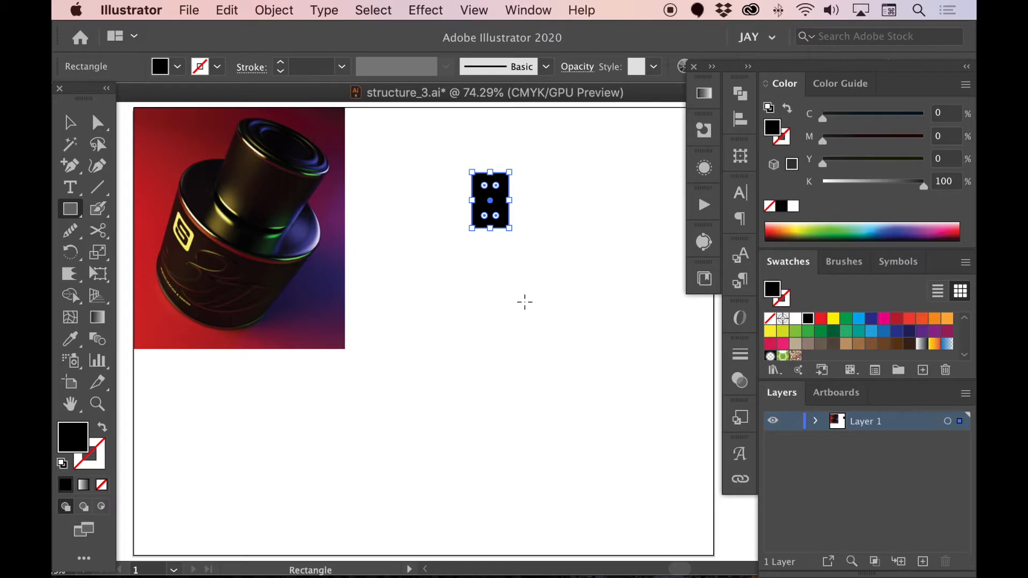
mouse_move(509, 228)
mouse_down()
mouse_move(477, 321)
mouse_move(455, 348)
mouse_move(429, 357)
mouse_up()
key(a)
click(535, 237)
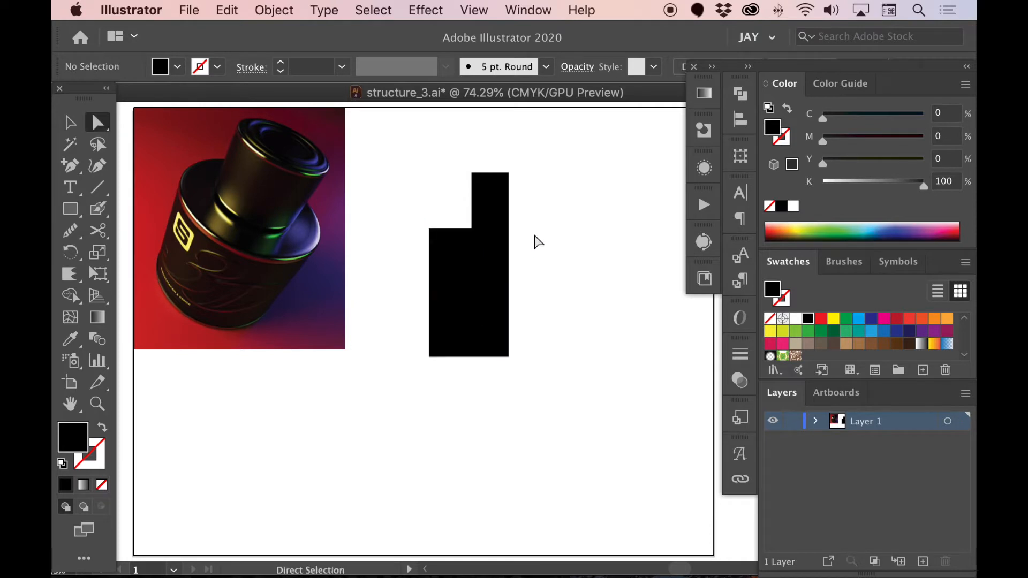
Step: Round the left-side corners of both rectangles to a radius of about 0.06 in
drag(392, 149, 479, 402)
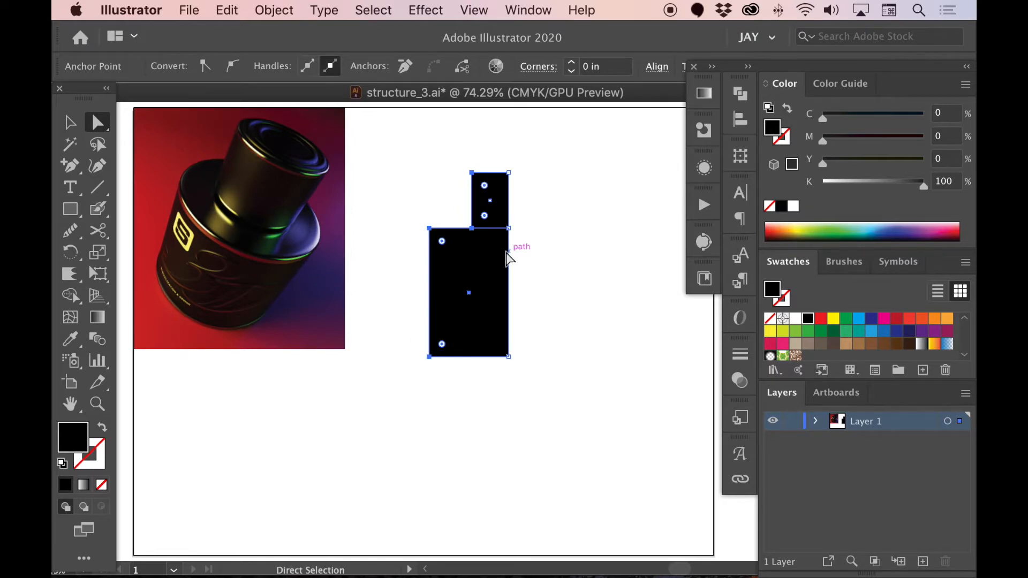
key(super+1)
drag(527, 224, 515, 212)
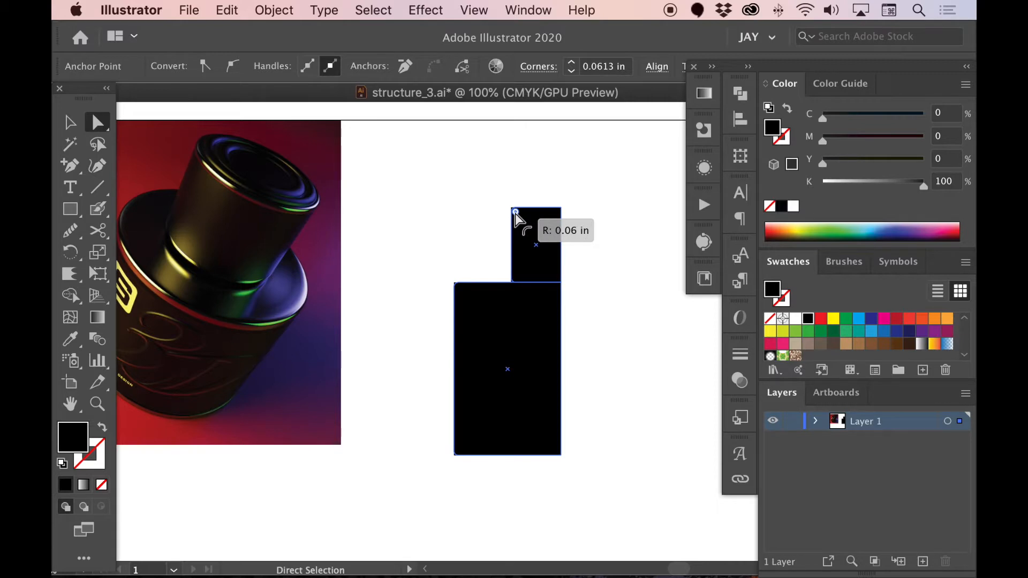
drag(515, 212, 515, 212)
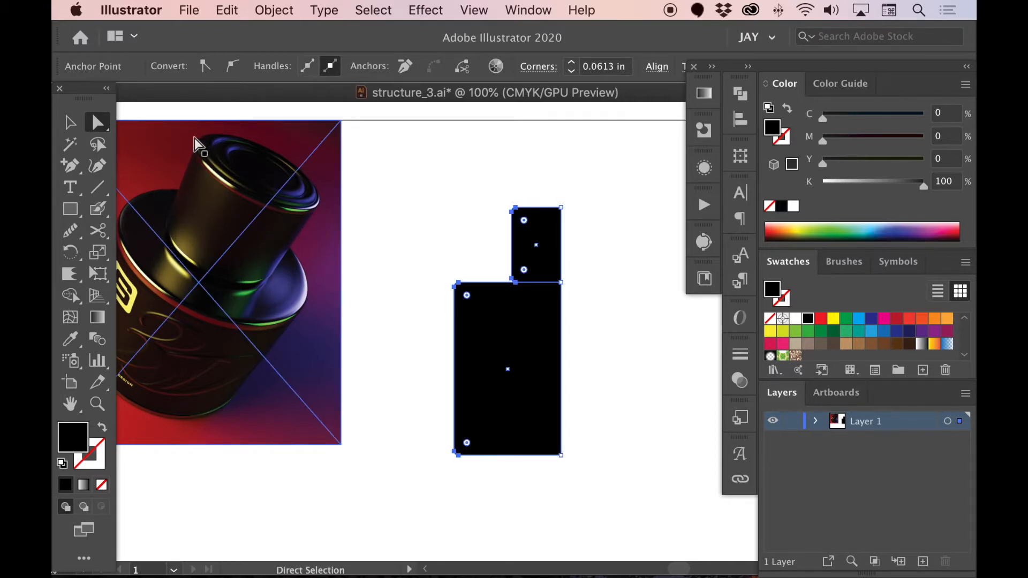
click(468, 211)
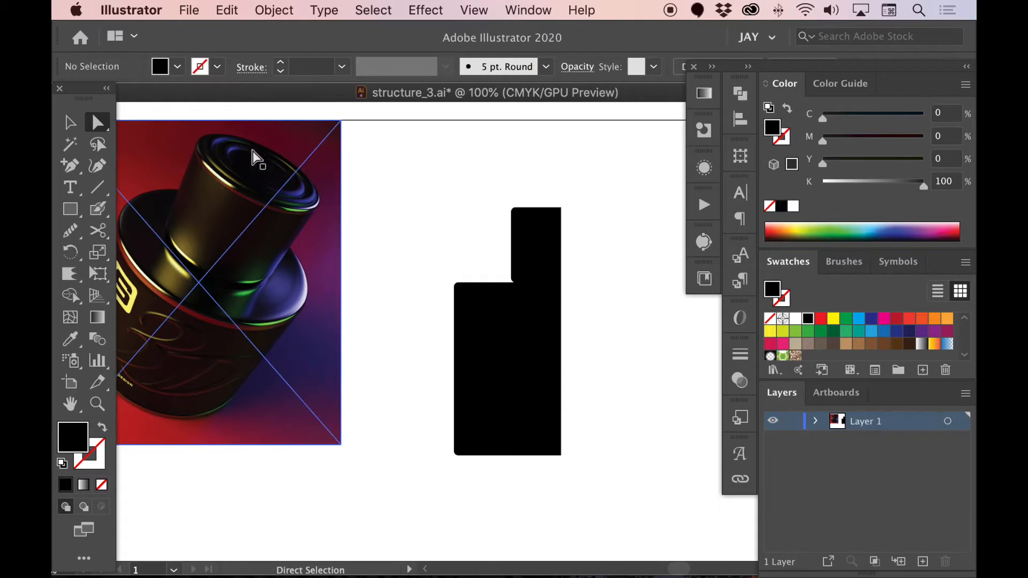
Step: Fill both rectangles with the 40% black grey swatch
scroll(479, 242, down, 3)
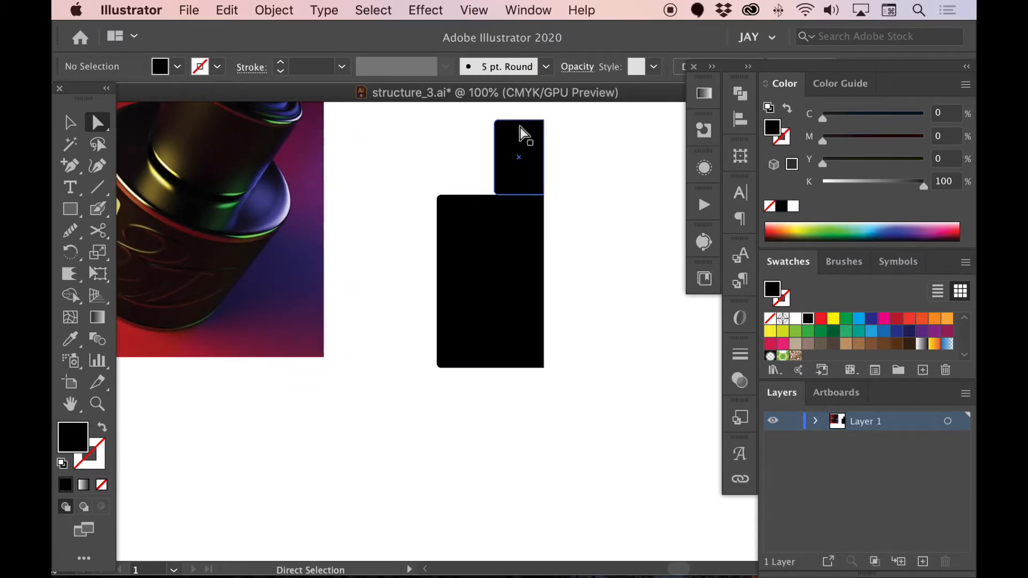
scroll(482, 241, up, 4)
scroll(481, 241, left, 4)
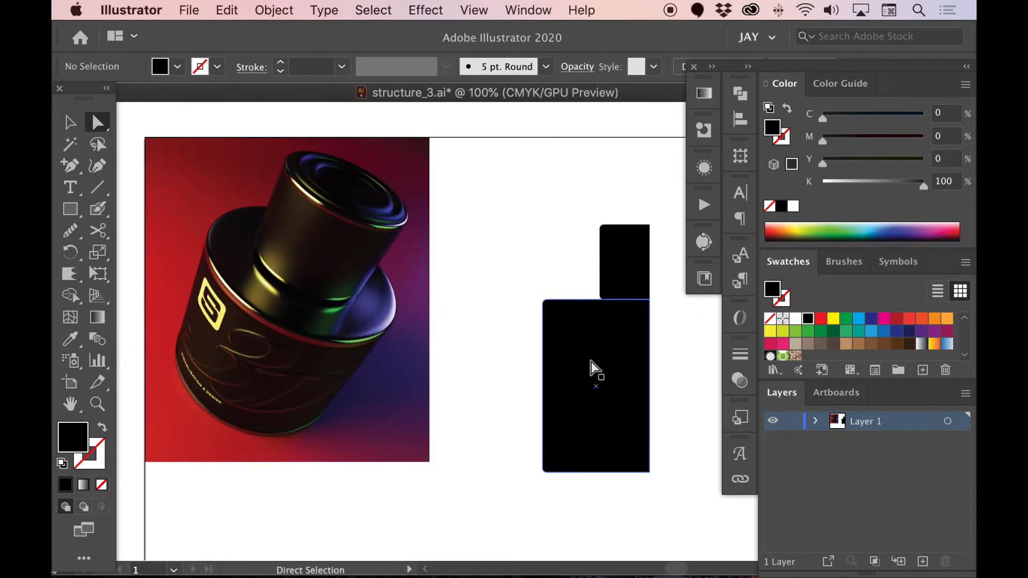
drag(553, 277, 499, 251)
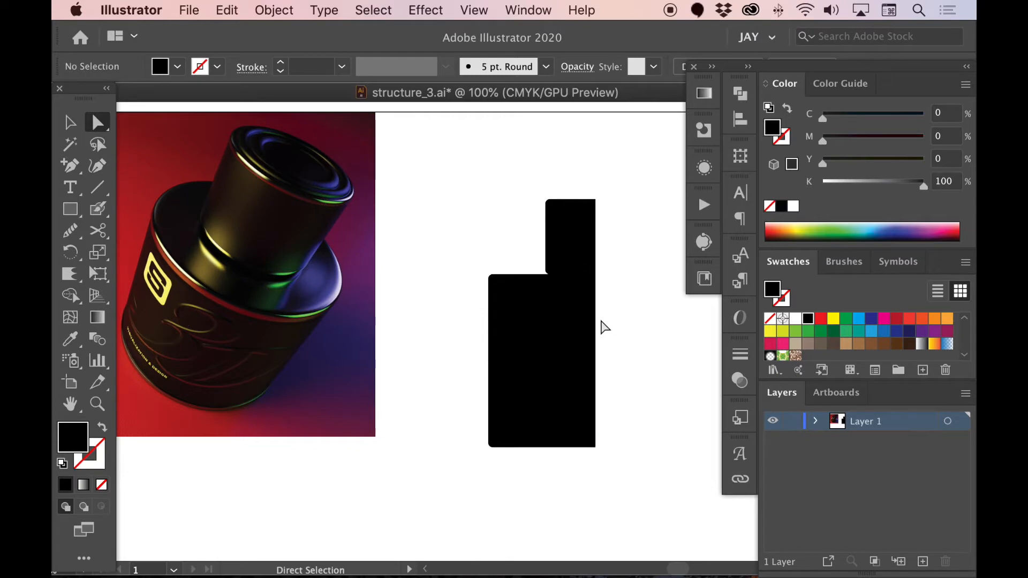
drag(440, 181, 630, 363)
drag(600, 335, 562, 454)
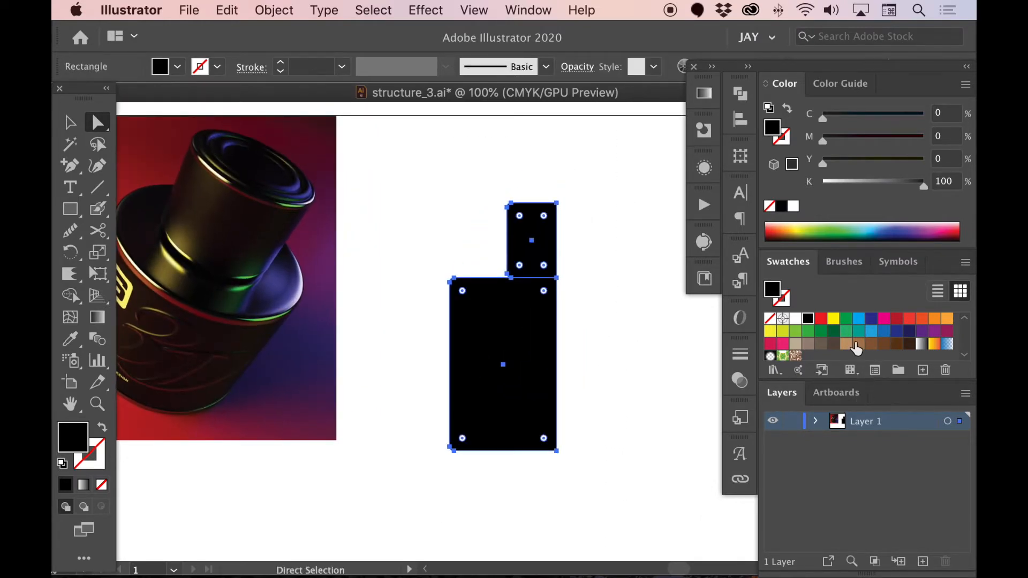
scroll(857, 345, down, 3)
click(859, 336)
click(597, 259)
Step: Group the two grey rectangles
key(super+minus)
drag(569, 306, 548, 312)
drag(420, 218, 530, 374)
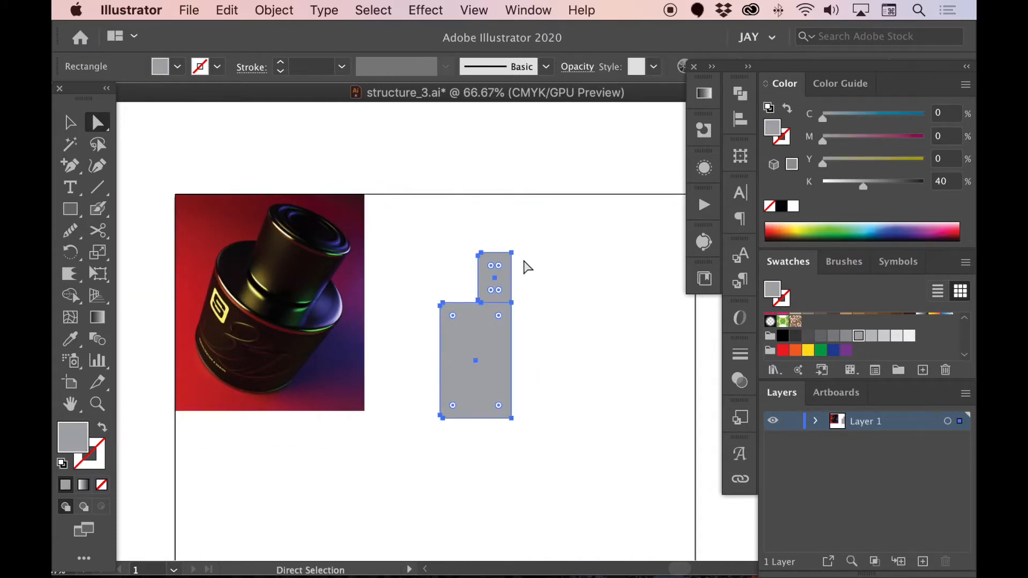
click(552, 285)
key(v)
drag(420, 230, 631, 477)
key(a)
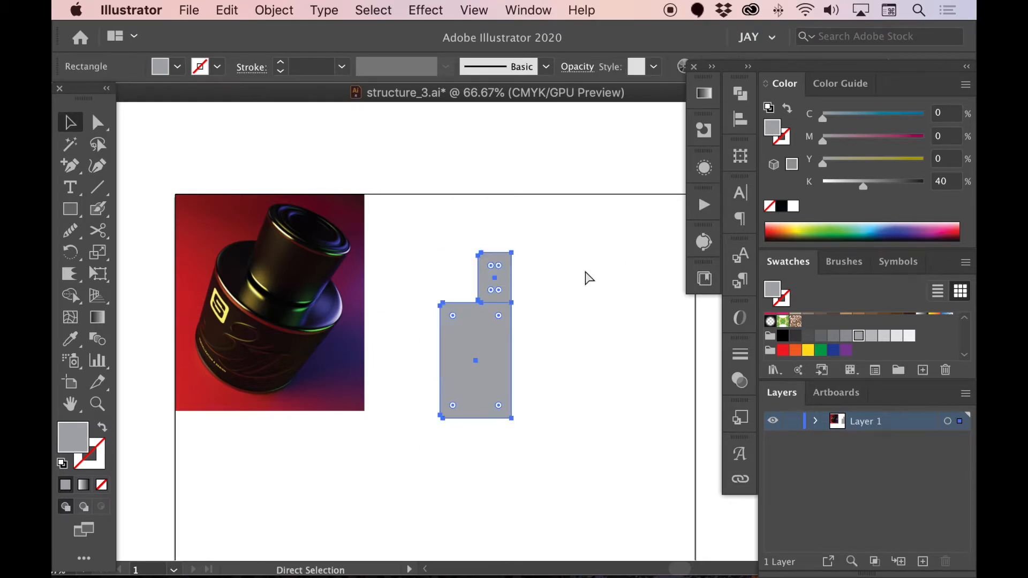
key(super+g)
key(v)
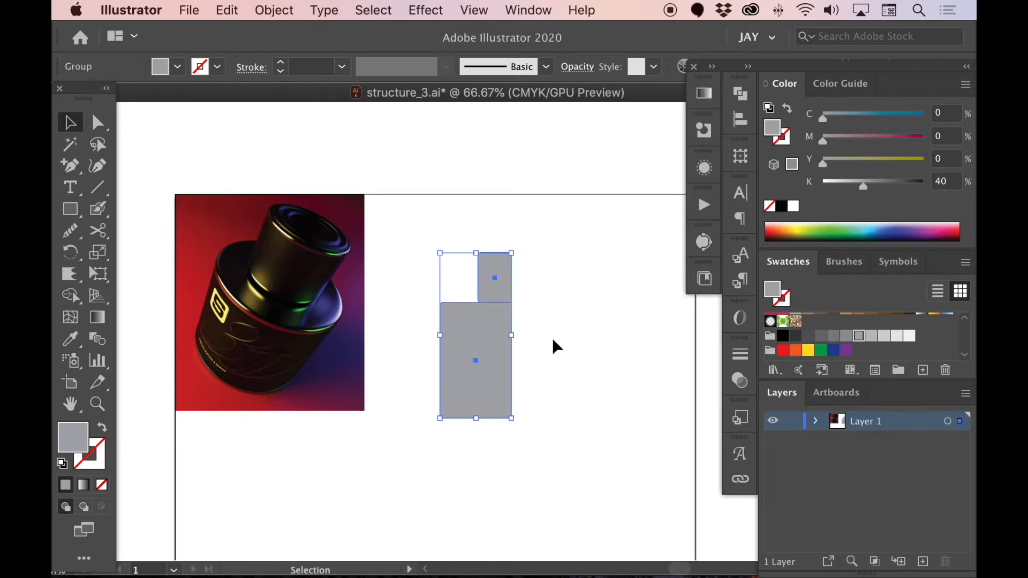
click(703, 167)
key(a)
key(v)
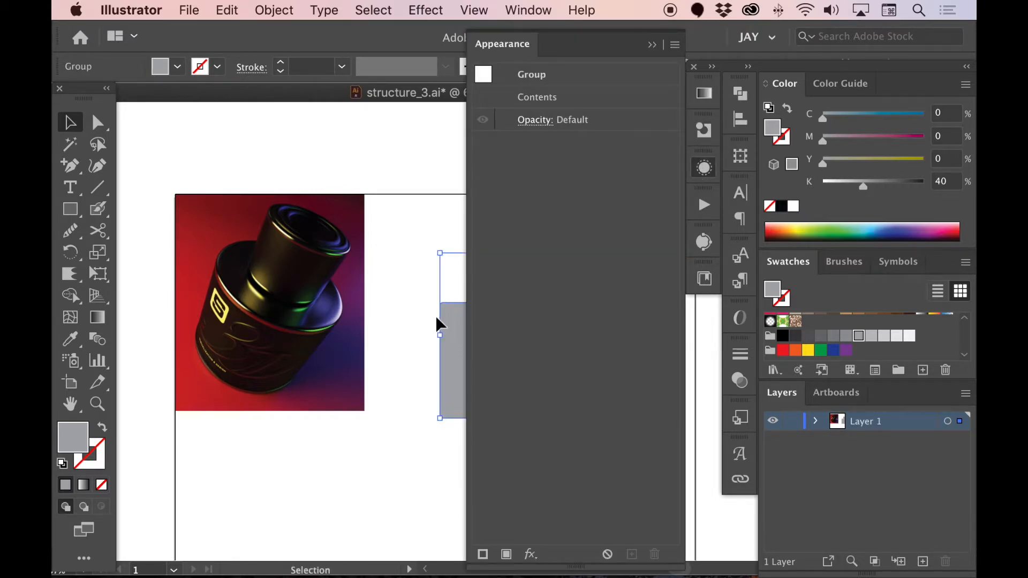
click(452, 229)
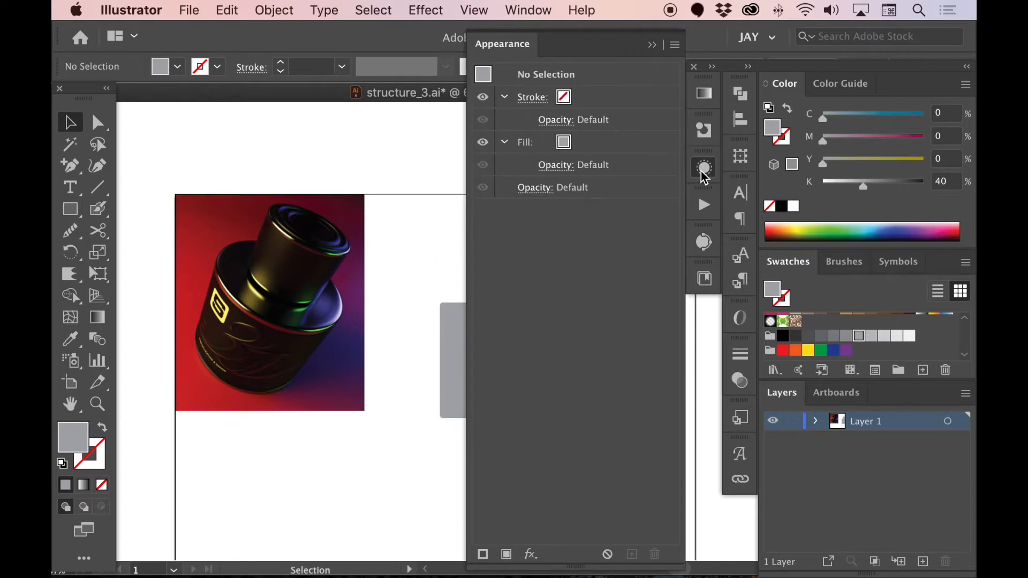
click(702, 169)
Step: Apply a 3D Revolve effect to the grouped rectangles, revolving 360° from the Right Edge with the preview on
click(488, 332)
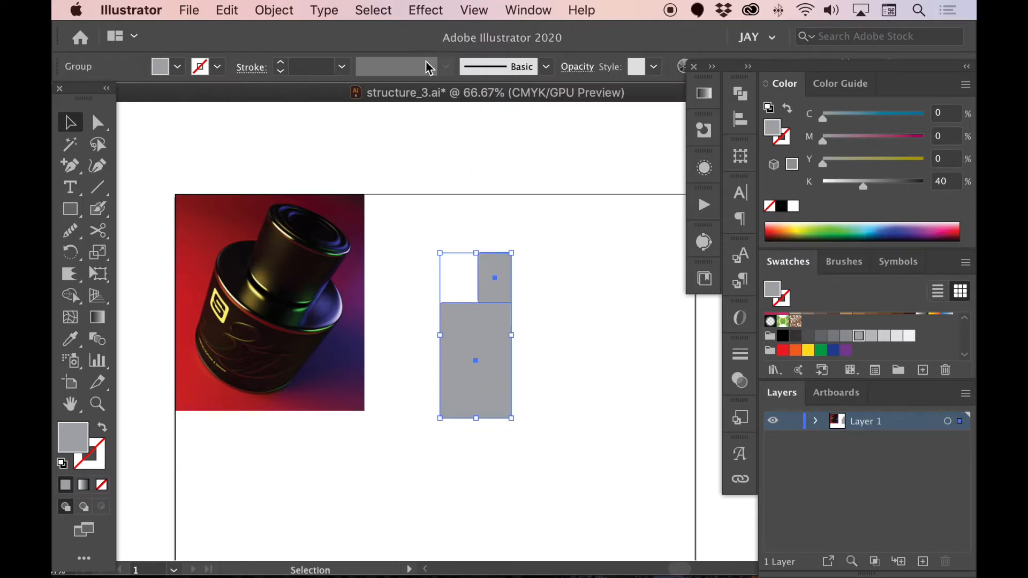
click(427, 11)
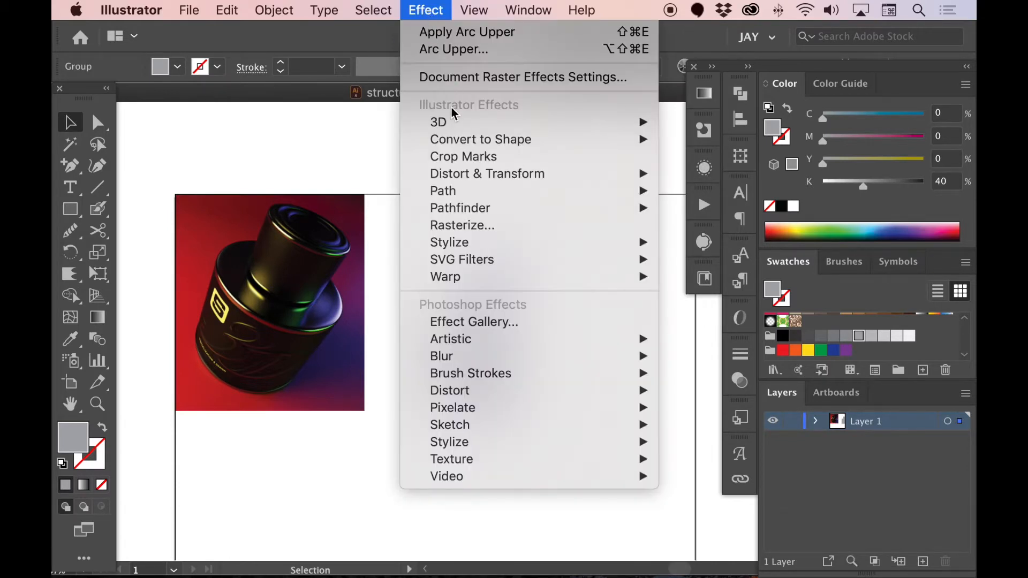
mouse_move(452, 123)
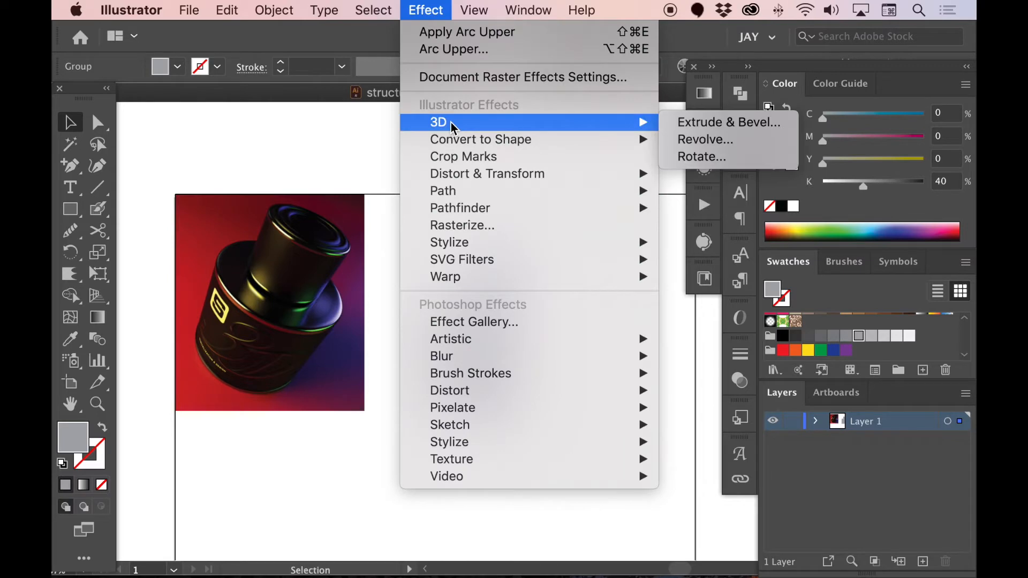
click(708, 138)
drag(535, 32, 683, 46)
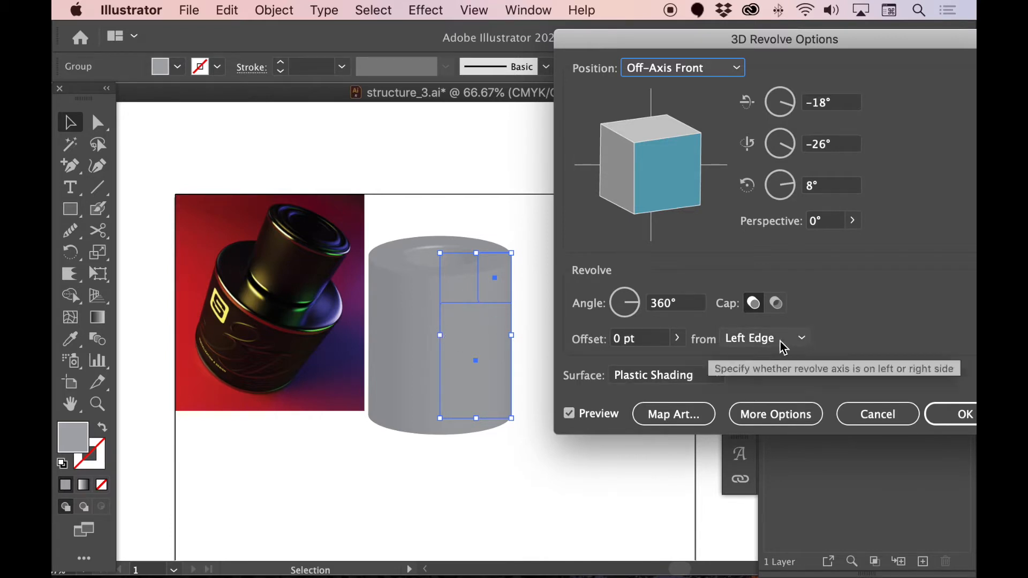
click(755, 340)
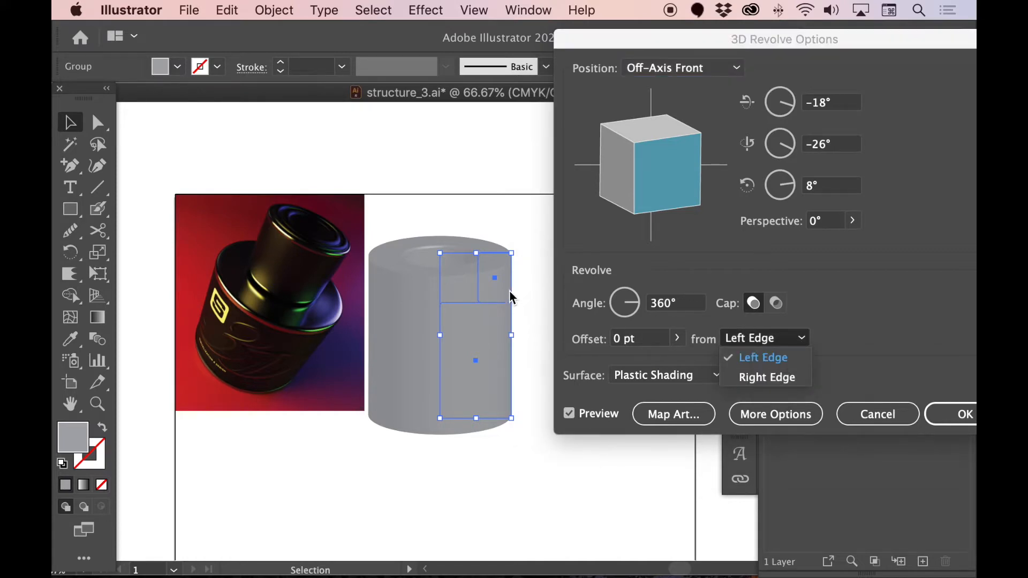
click(761, 378)
drag(665, 37, 749, 43)
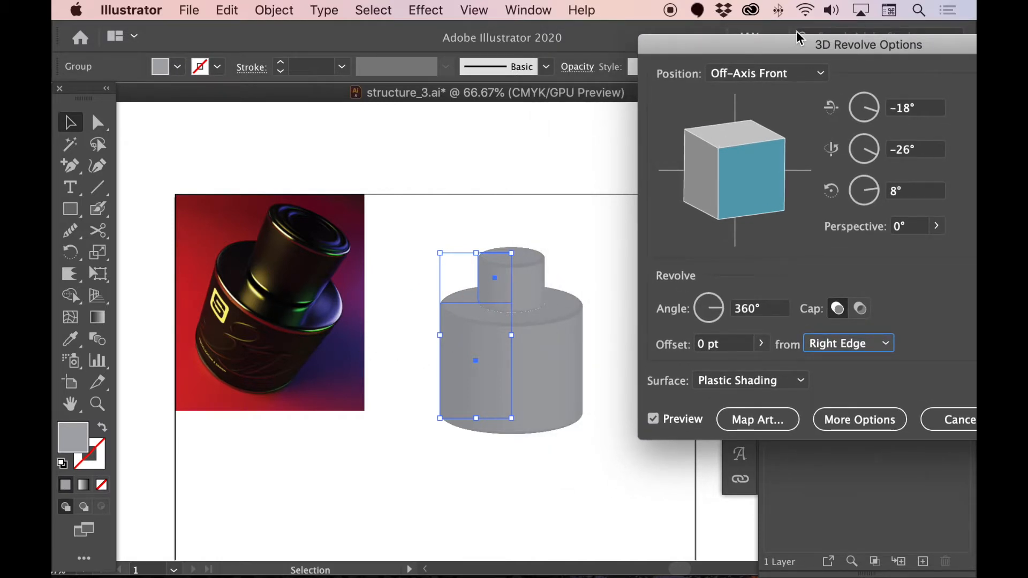
drag(793, 48, 750, 48)
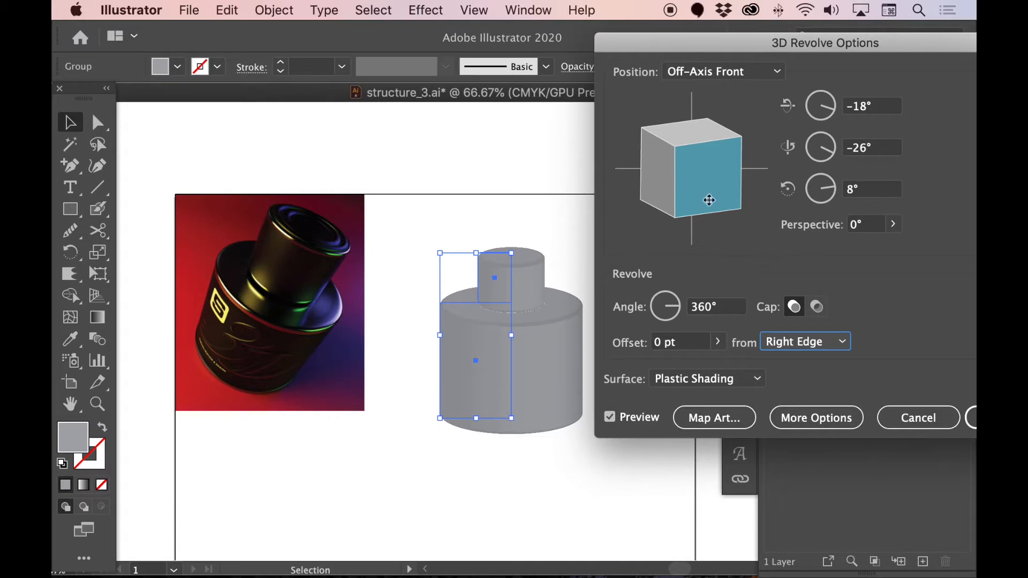
Step: Tilt the revolved form to about -40°, -11° and -12° with 108° perspective, and apply the 3D Revolve effect
drag(717, 180, 697, 201)
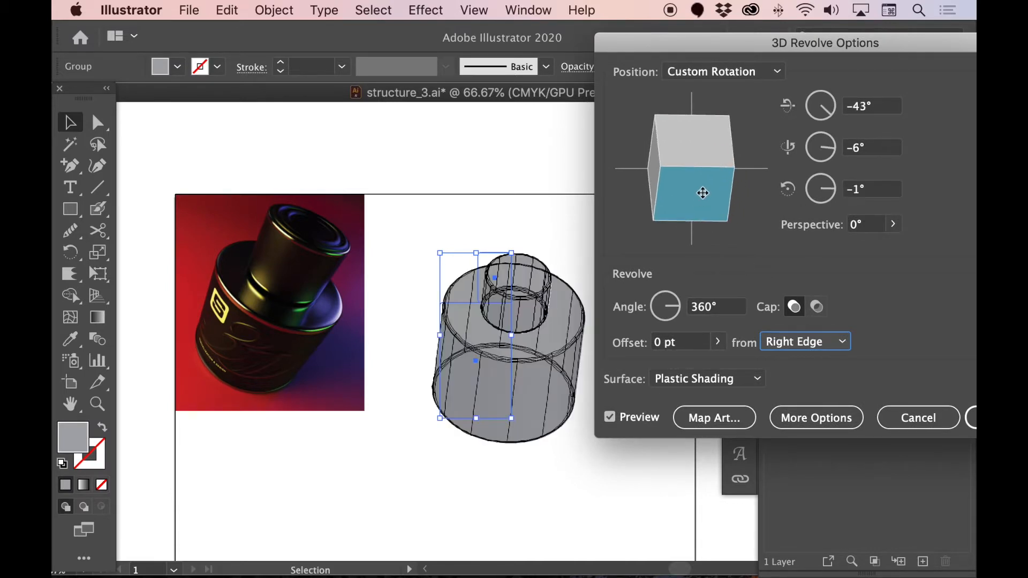
drag(701, 120, 704, 129)
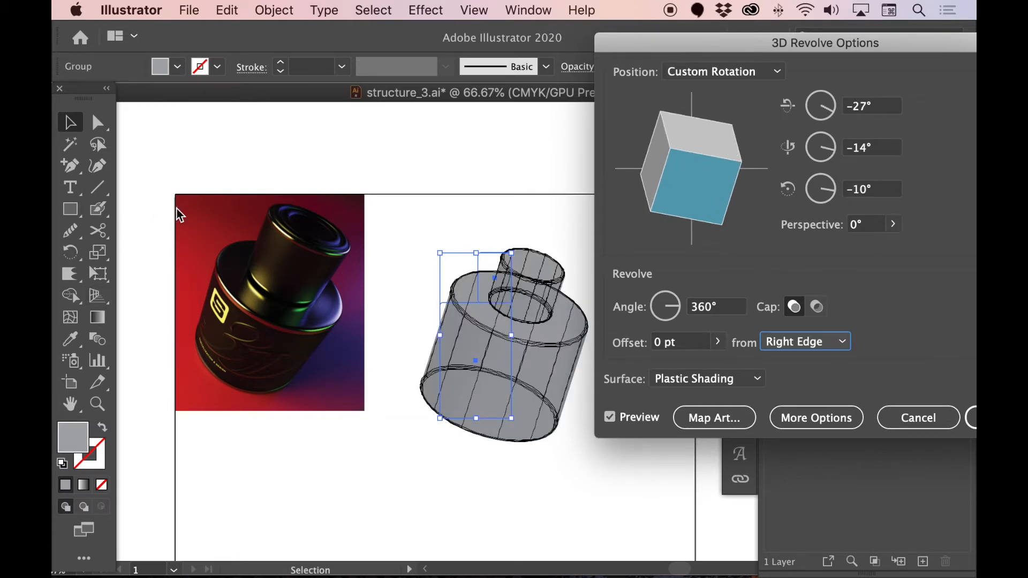
click(892, 224)
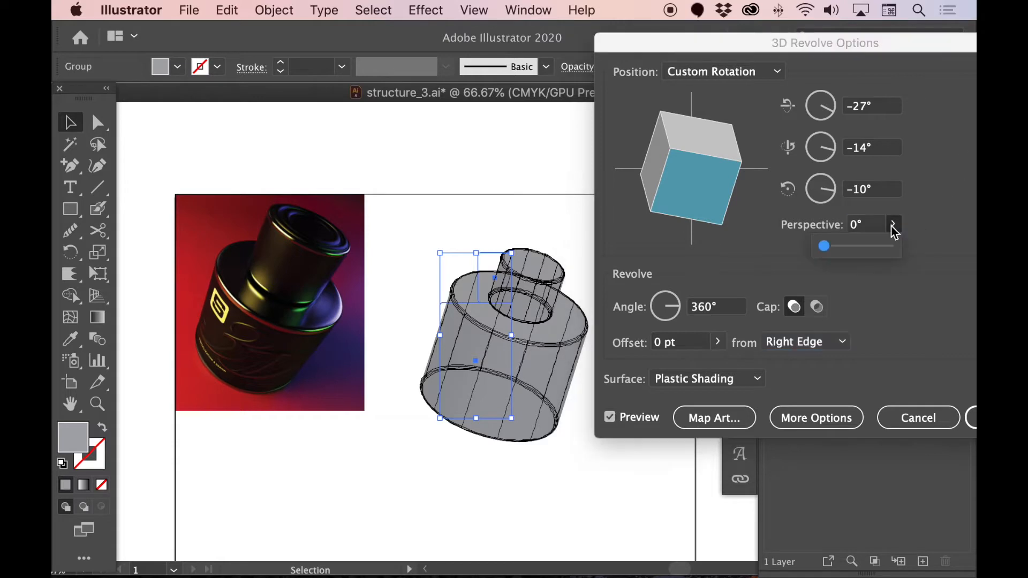
drag(826, 246, 871, 251)
drag(706, 185, 720, 181)
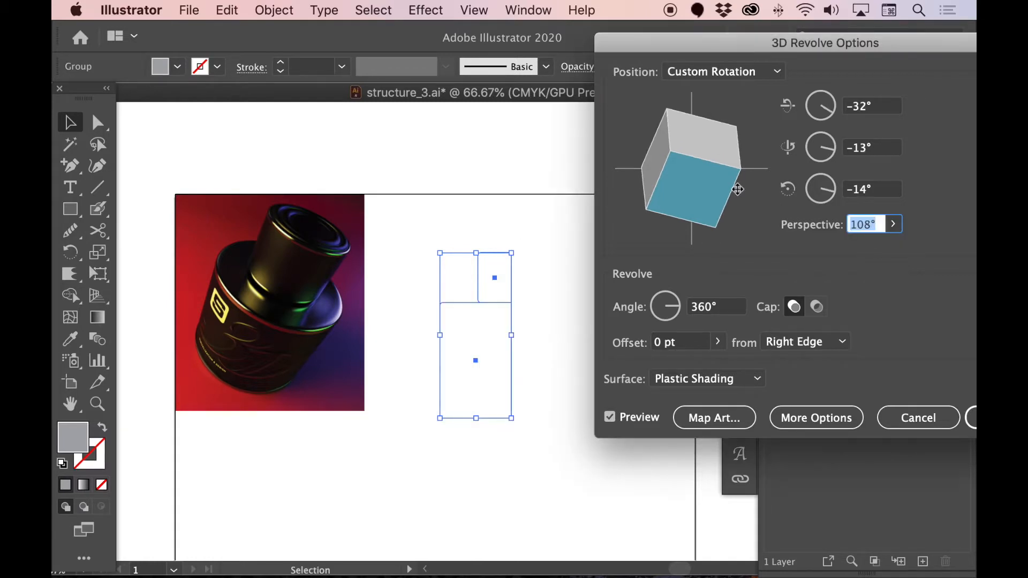
drag(705, 155, 691, 150)
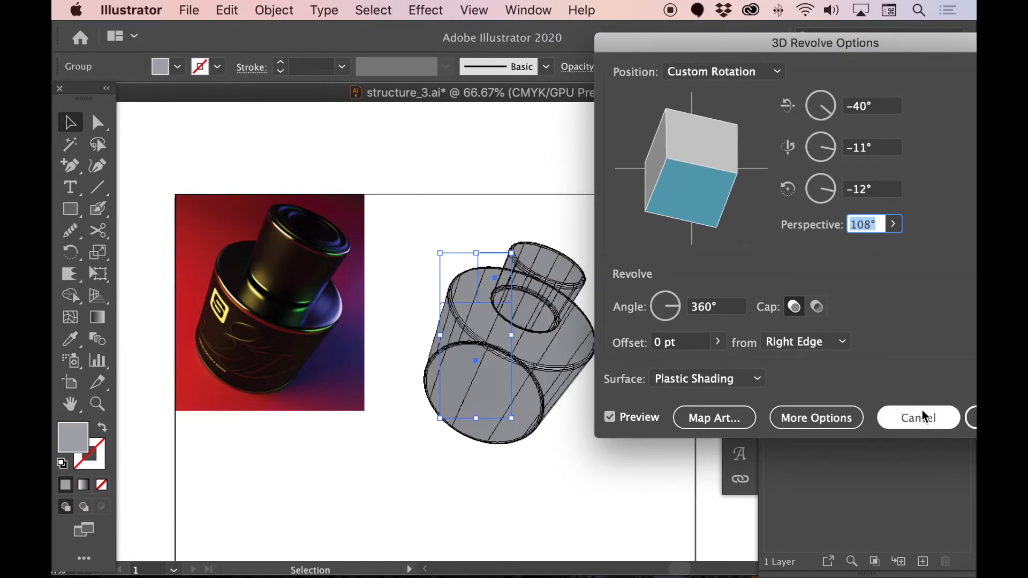
drag(859, 59, 698, 57)
click(840, 430)
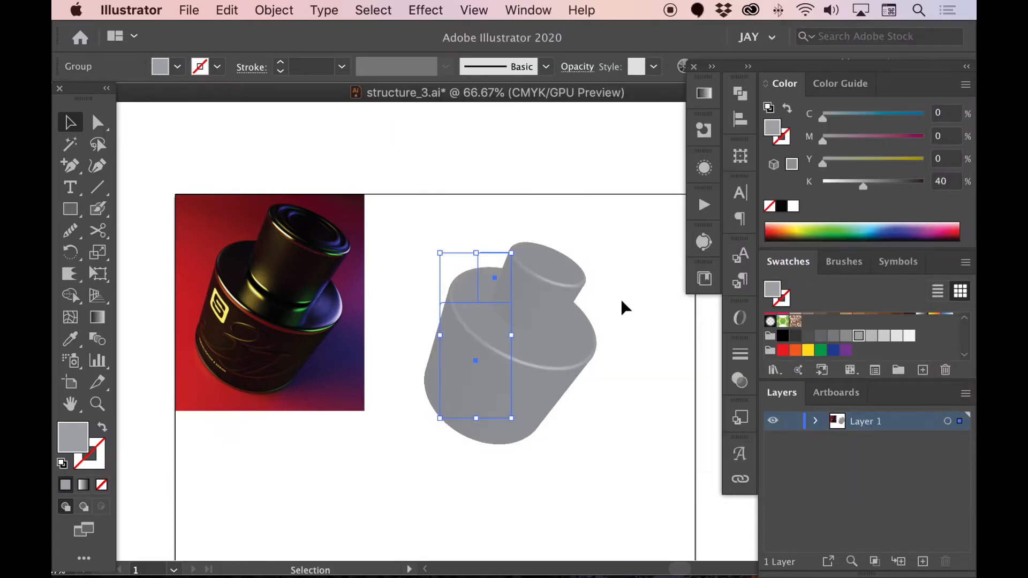
key(a)
click(622, 300)
key(v)
click(540, 285)
key(a)
click(612, 395)
drag(583, 390, 480, 355)
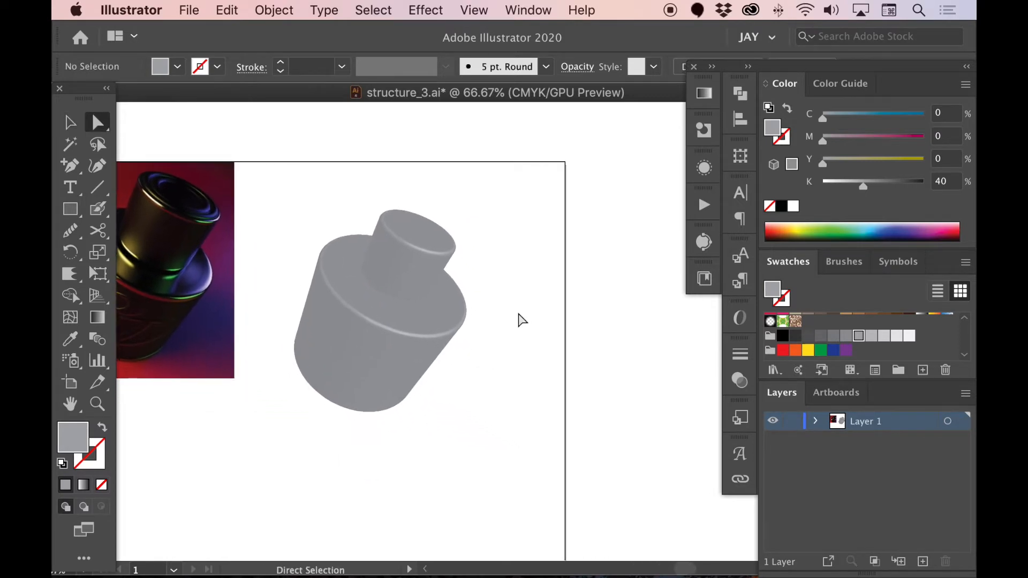
Step: Try deleting the lower, larger rectangle from the revolved group, and undo the deletion
key(v)
click(354, 352)
key(a)
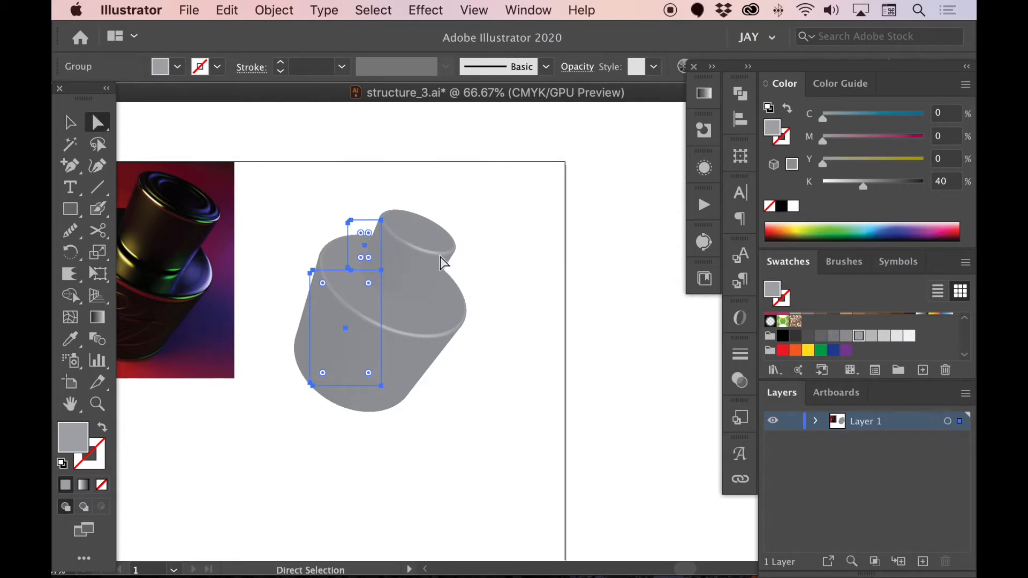
drag(454, 292, 538, 310)
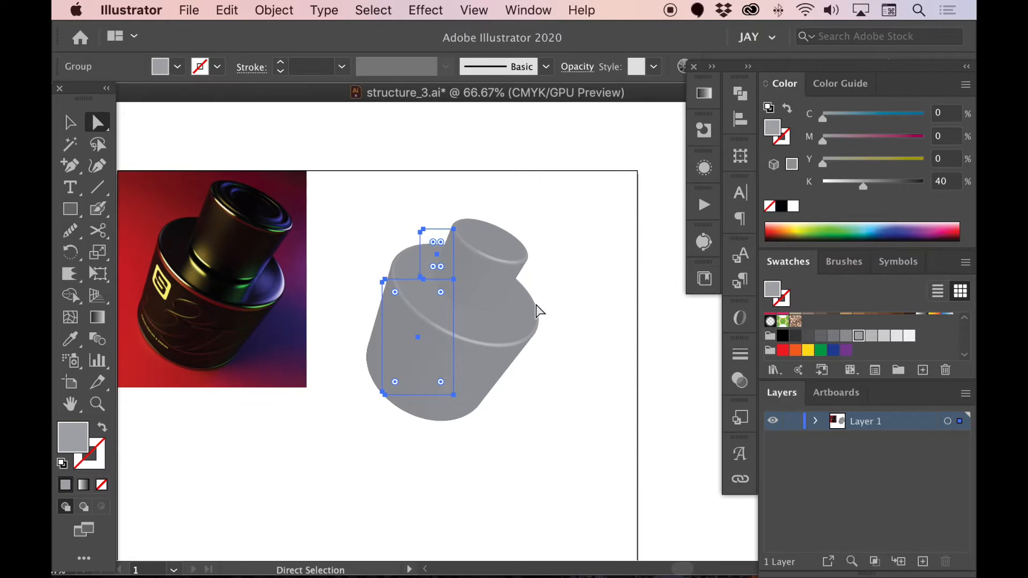
click(560, 300)
alt+click(428, 349)
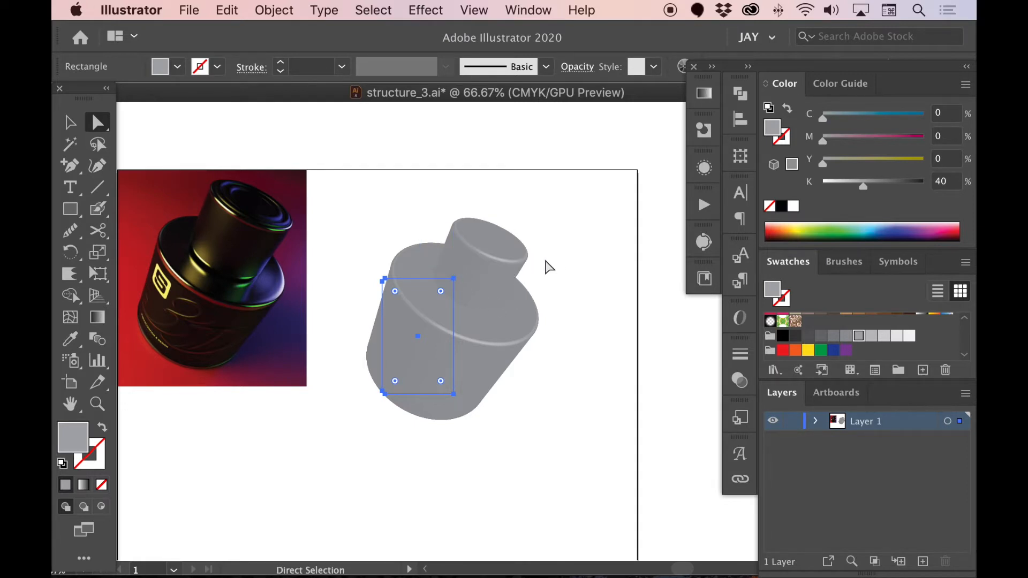
scroll(570, 279, left, 2)
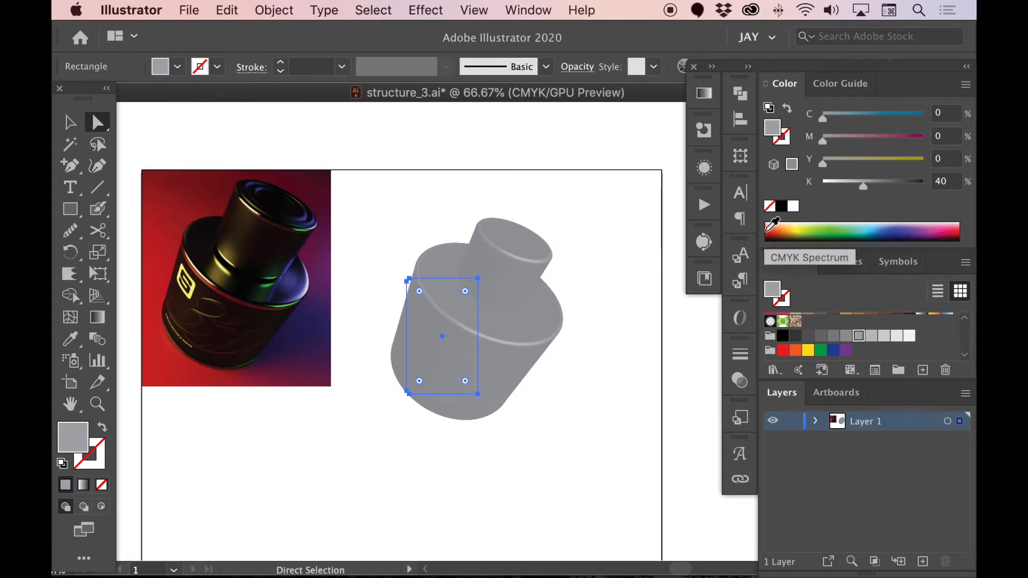
key(Delete)
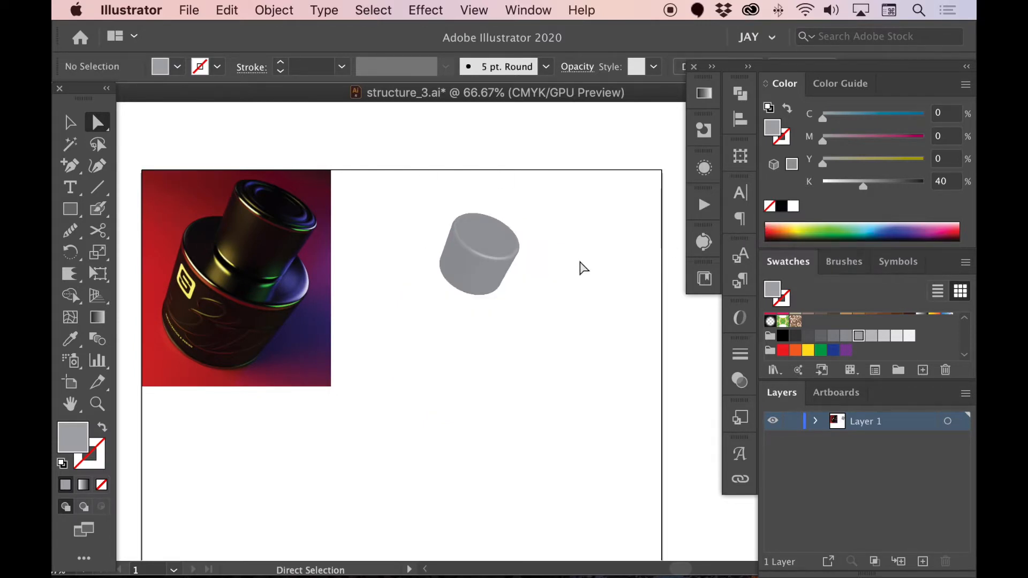
key(super+z)
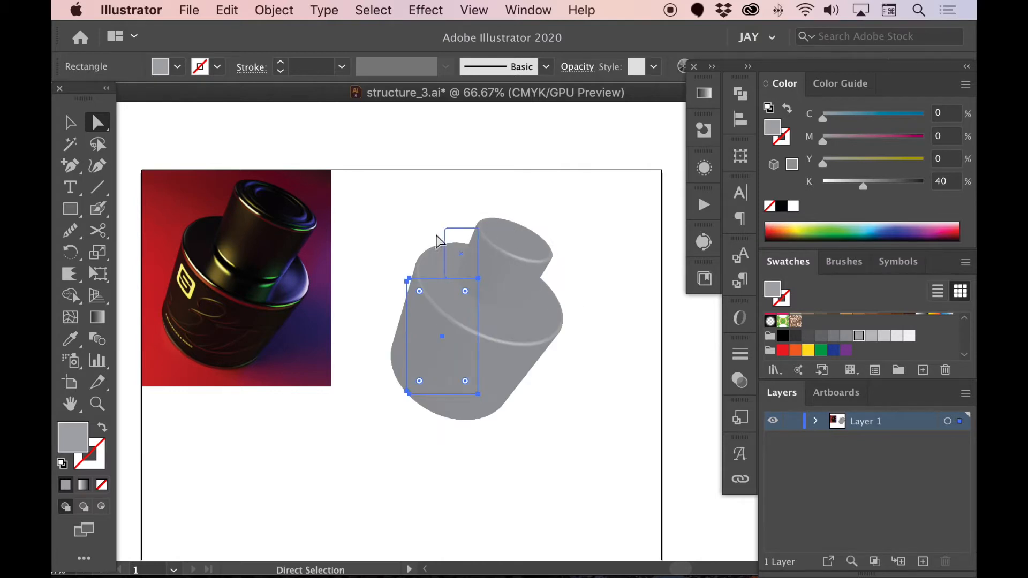
Step: Duplicate the whole revolved group directly below the original
click(617, 350)
drag(598, 350, 541, 350)
key(v)
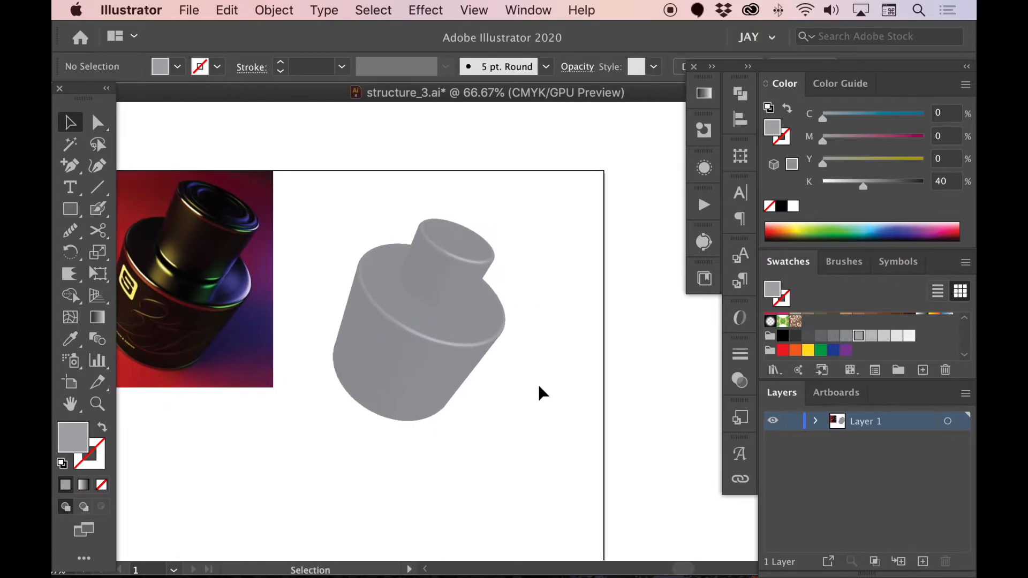
drag(270, 192, 379, 276)
click(564, 445)
click(349, 252)
drag(375, 183, 402, 390)
drag(450, 424, 435, 420)
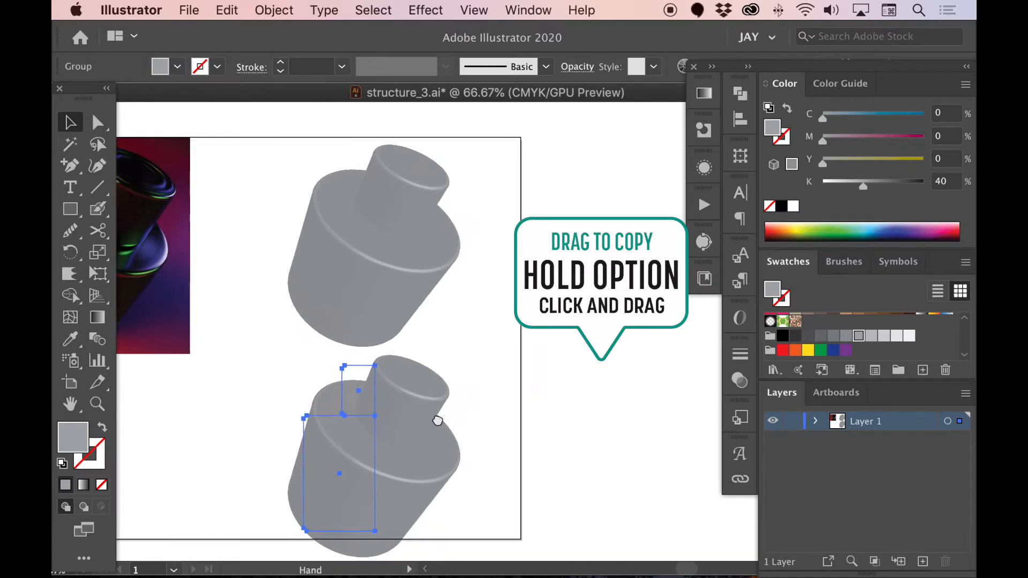
Step: Set the large rectangle's opacity to 0% within the lower copy of the revolved group
key(a)
click(496, 437)
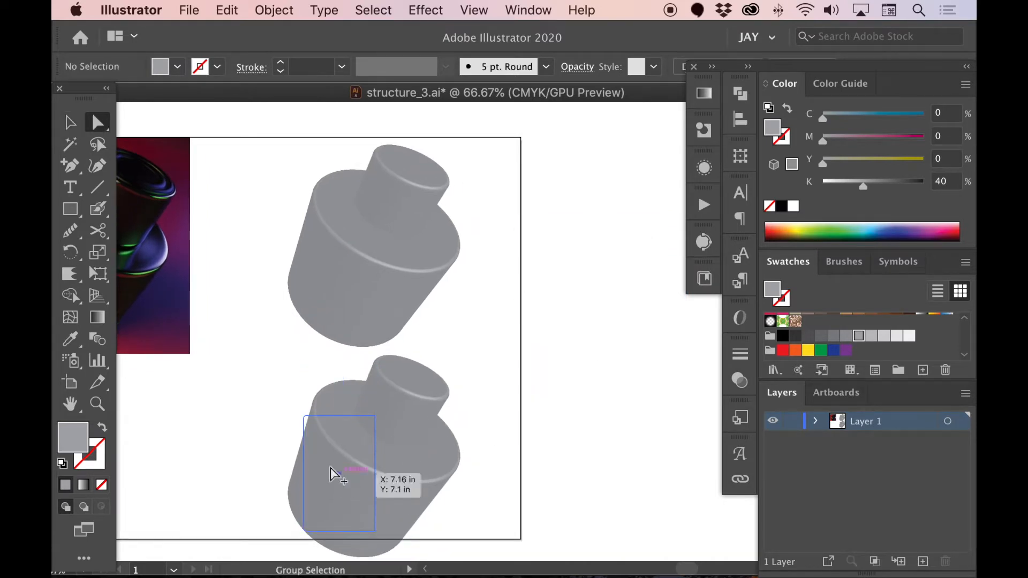
click(335, 459)
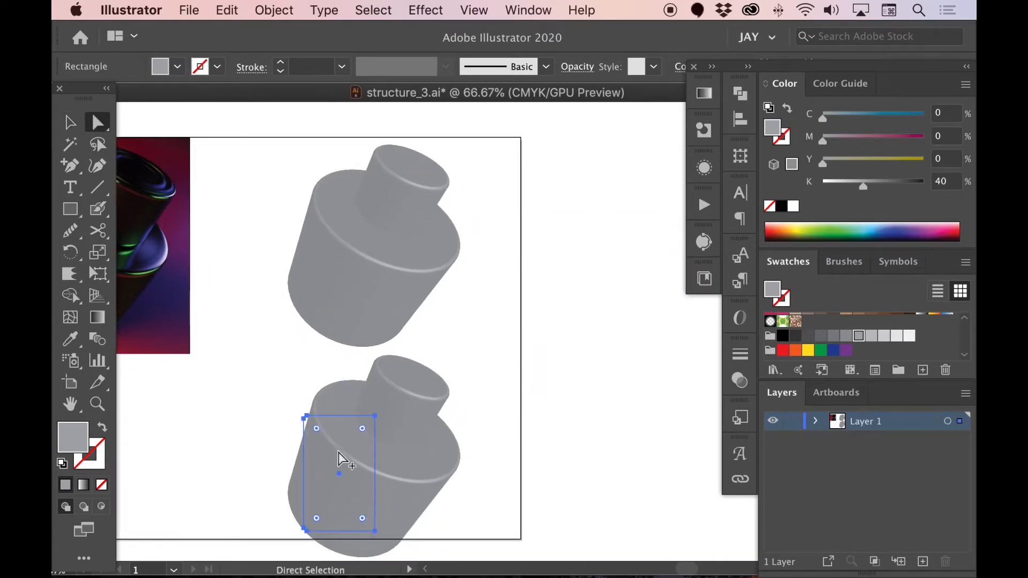
click(740, 380)
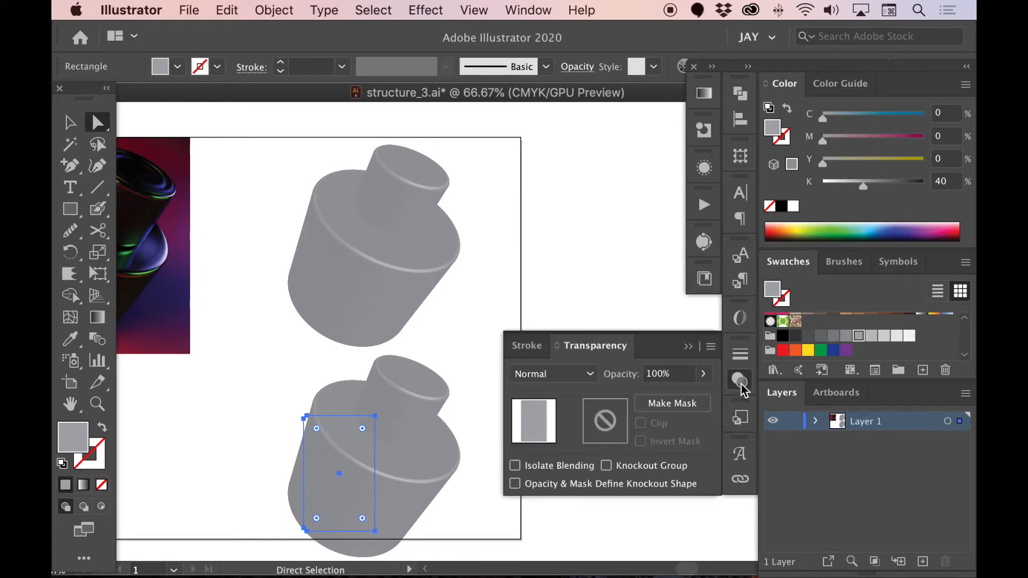
click(703, 374)
drag(701, 394, 532, 389)
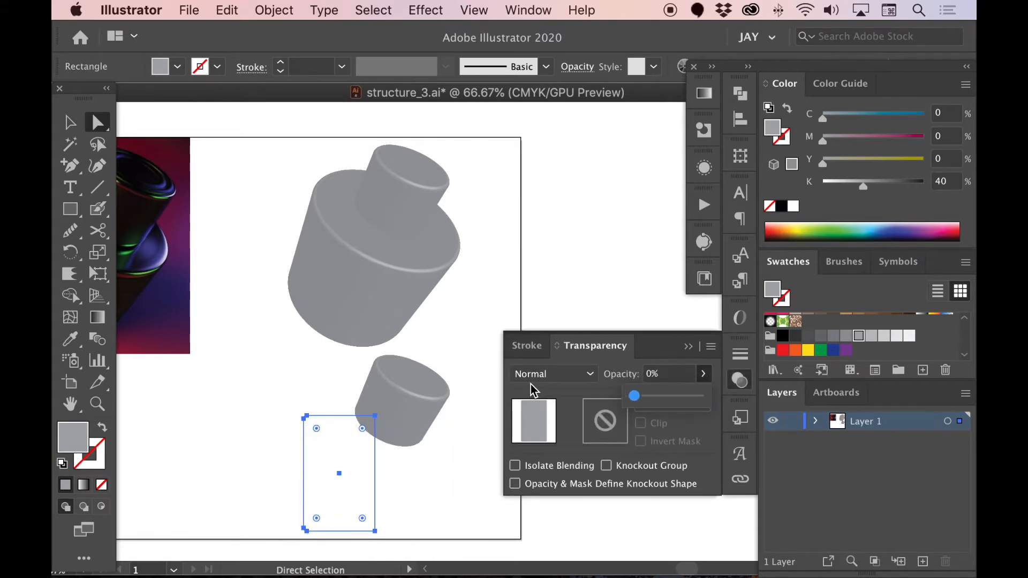
Step: Set the small upper rectangle's opacity to 0% within the original revolved group
alt+click(366, 169)
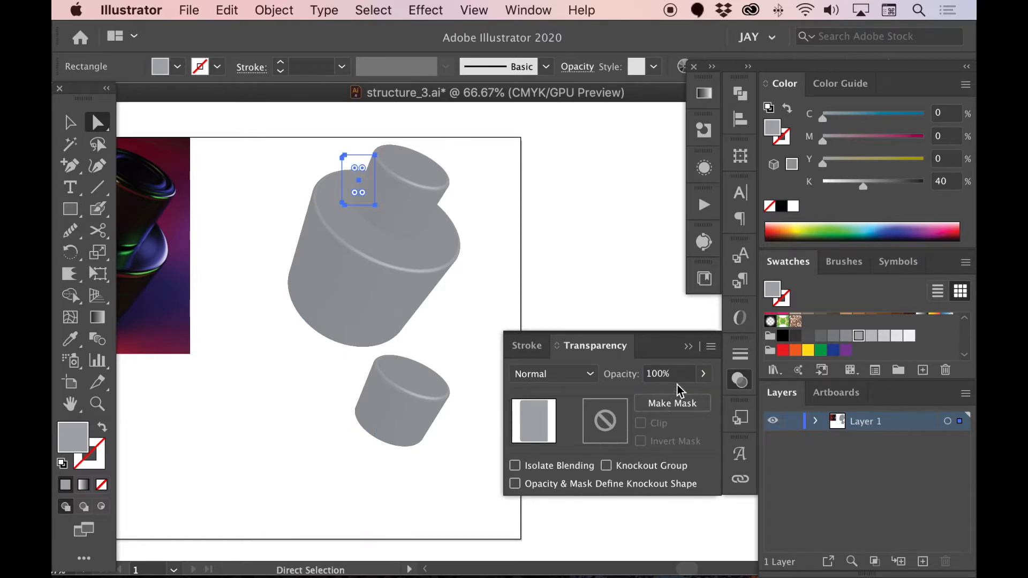
click(703, 374)
drag(700, 395, 610, 404)
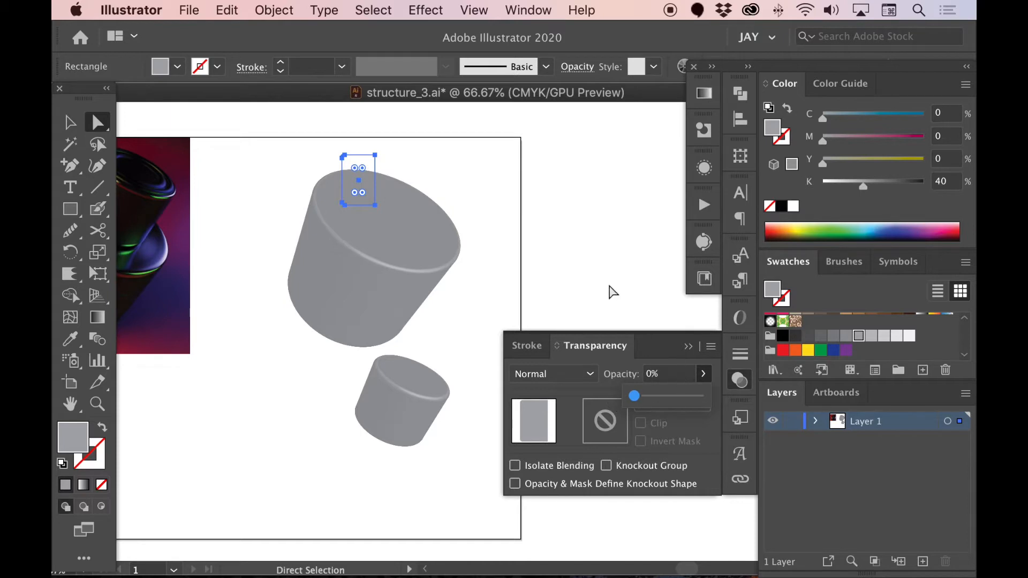
click(612, 291)
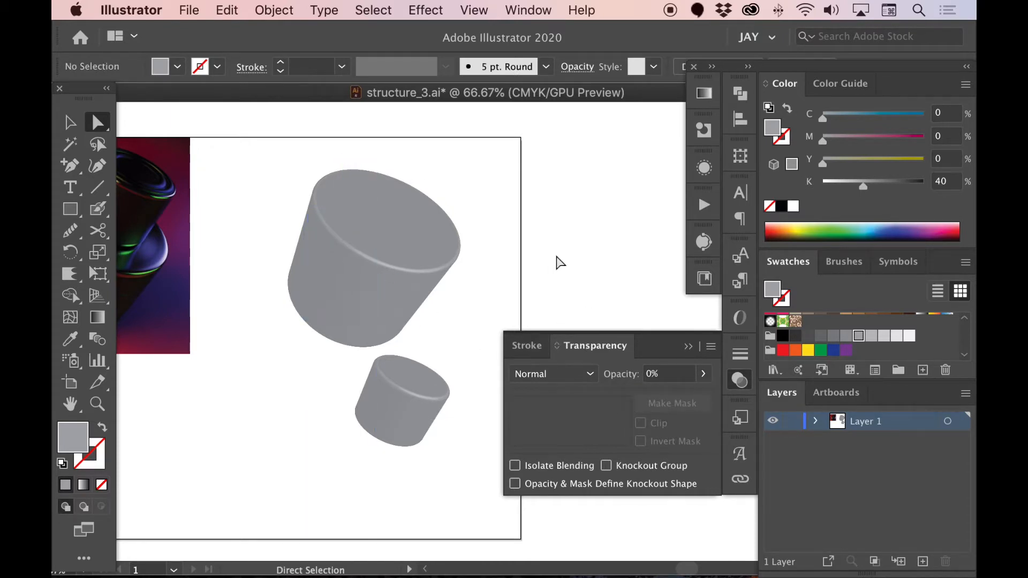
Step: Duplicate the large-cylinder group horizontally, placing the copy beyond the artboard's right edge
key(v)
click(342, 275)
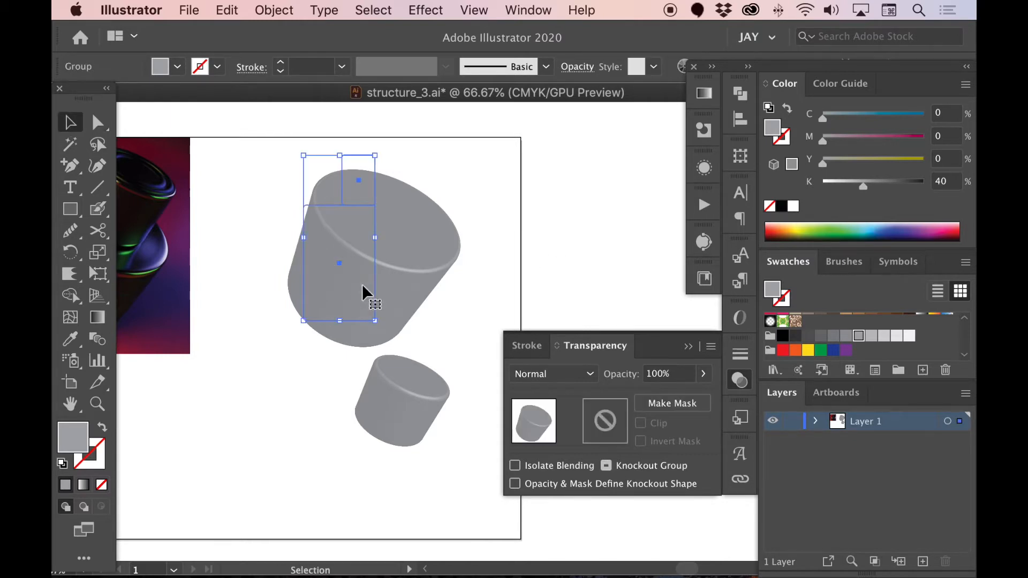
key(space)
drag(441, 290, 295, 291)
drag(225, 292, 474, 291)
key(super+shift+a)
click(475, 197)
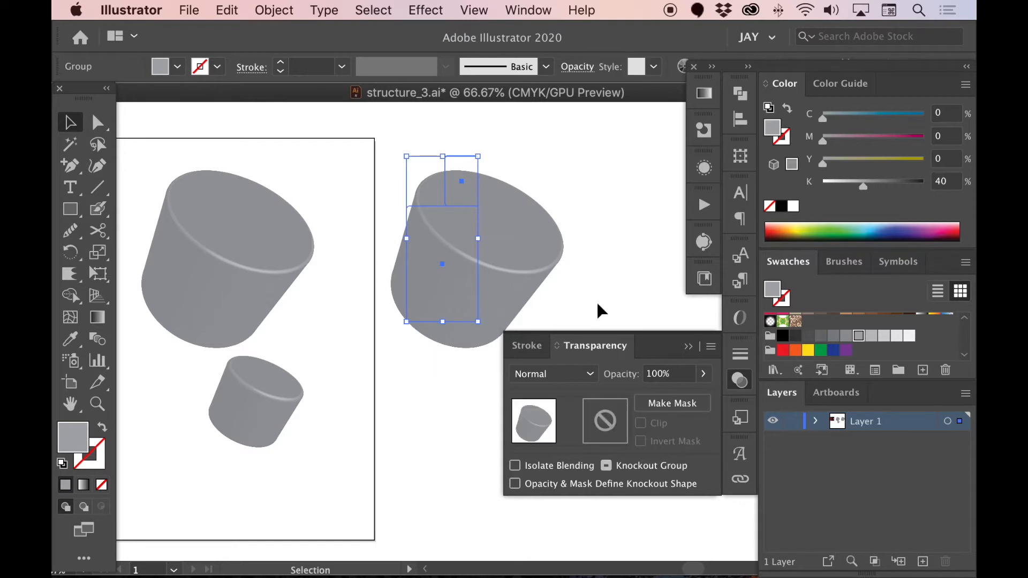
Step: Restore the small upper rectangle's opacity to 100% in the copy outside the artboard
key(a)
click(574, 165)
alt+click(479, 164)
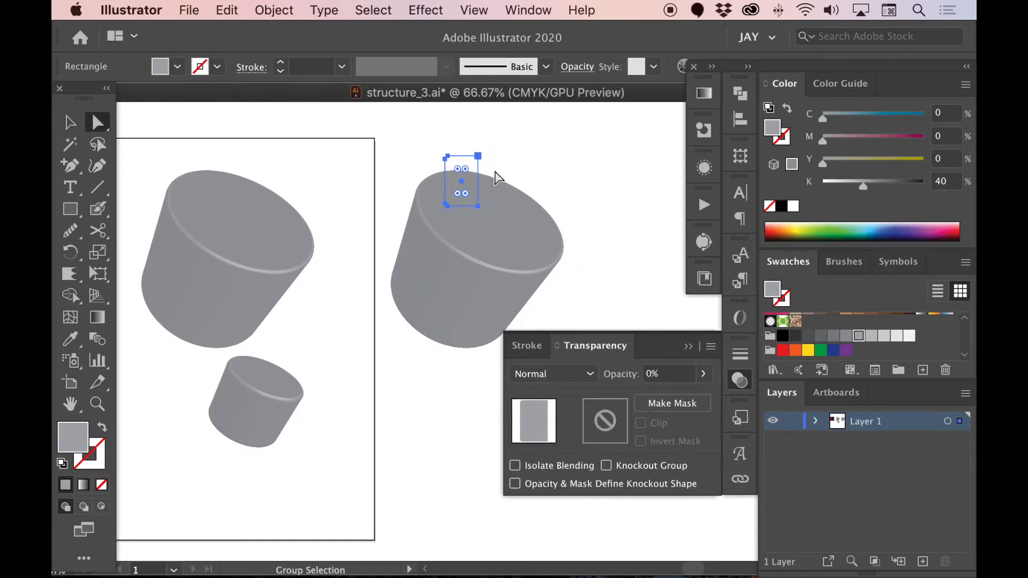
click(620, 376)
click(703, 374)
drag(634, 397, 700, 396)
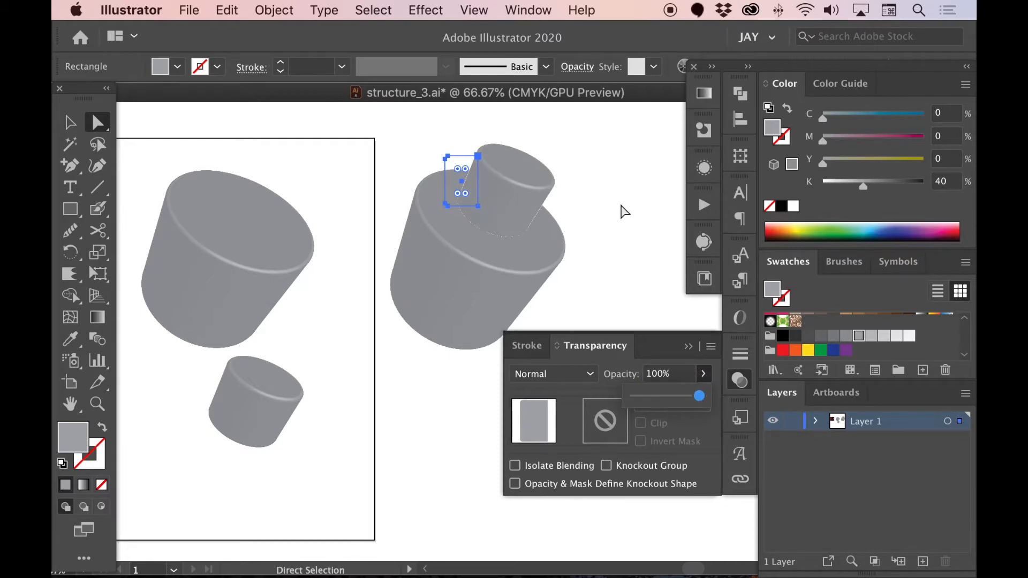
click(625, 212)
key(v)
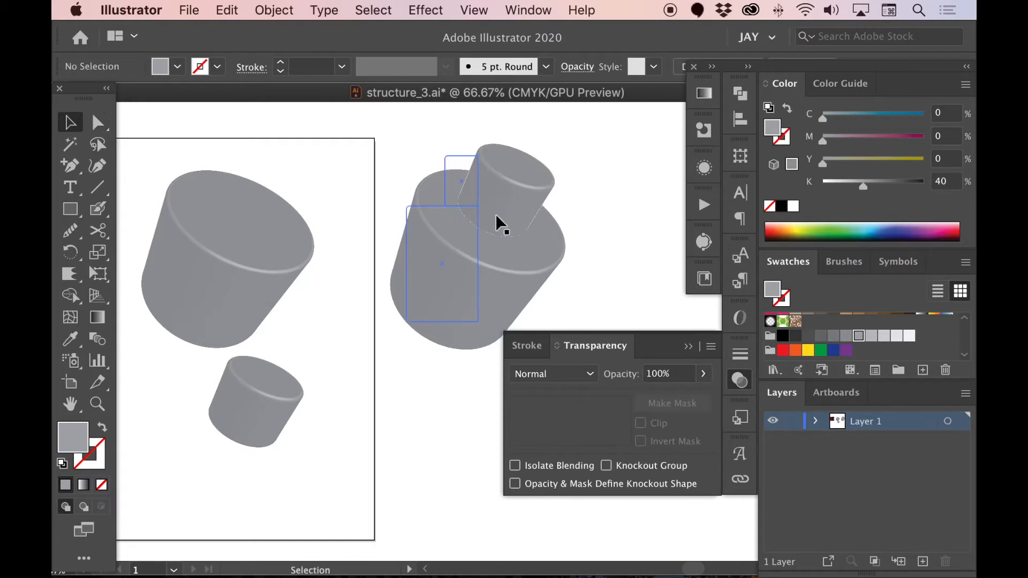
click(500, 224)
click(704, 205)
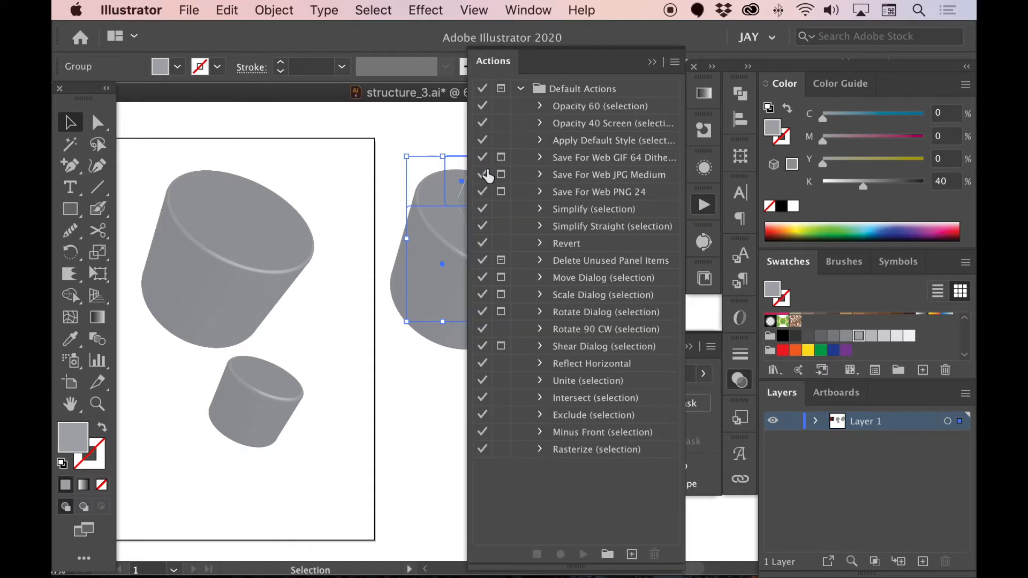
click(436, 381)
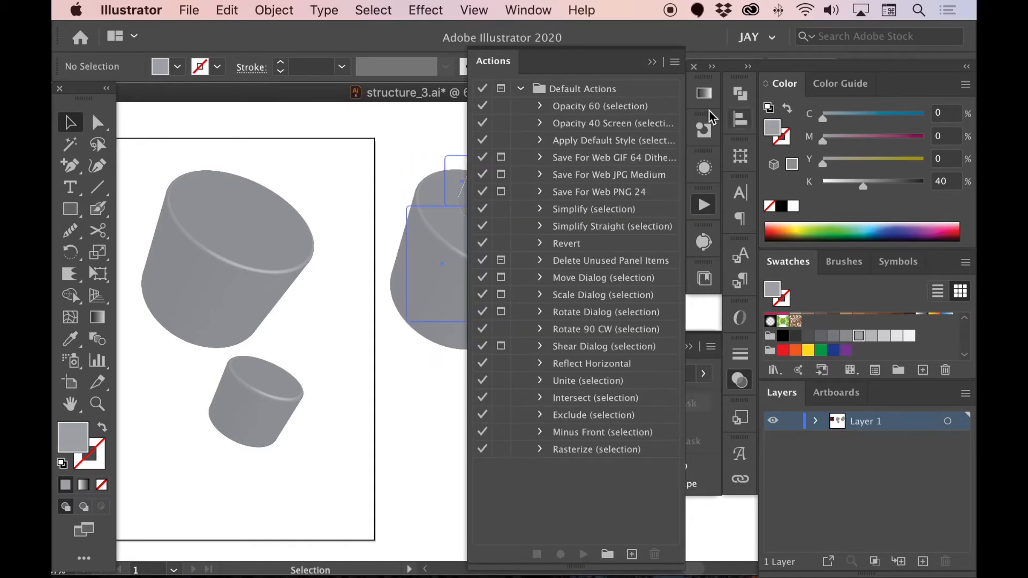
click(704, 205)
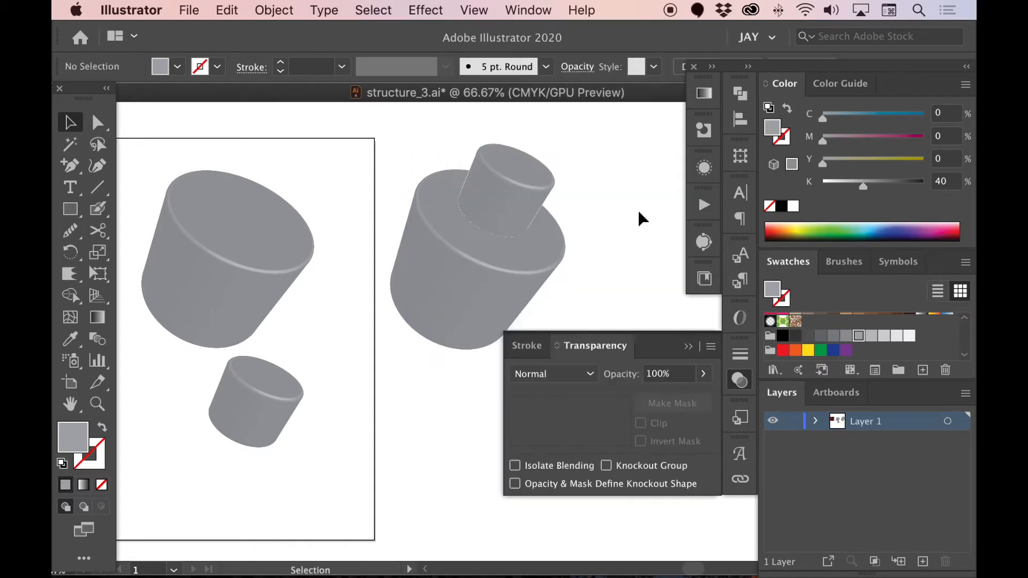
Step: Copy the complete revolved form outside the artboard and switch to Photoshop
click(522, 211)
key(super)
key(super+Tab)
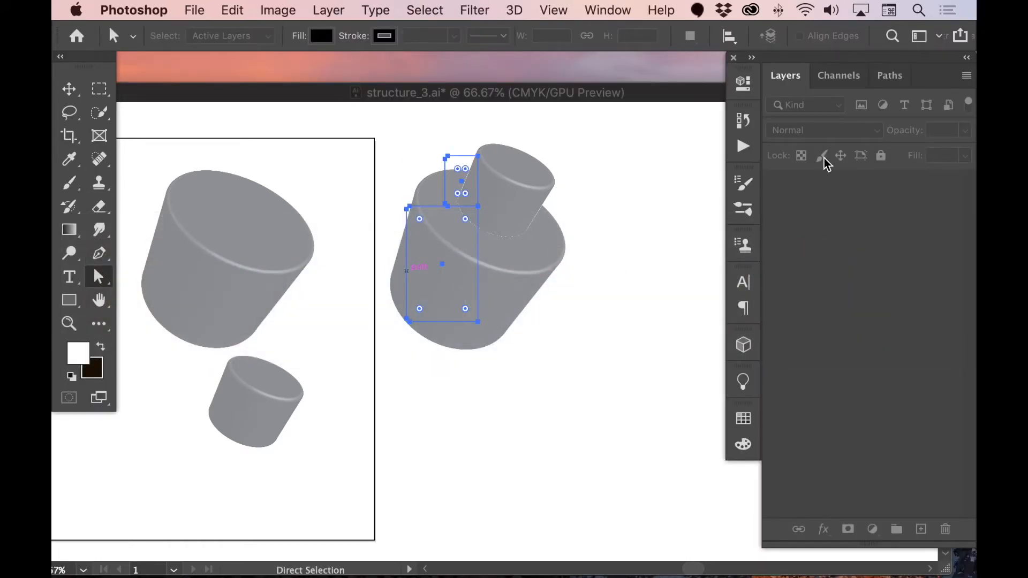
Step: Create a new document 6 inches wide and 6 inches high at 150 pixels/inch
key(super+n)
click(854, 205)
click(831, 262)
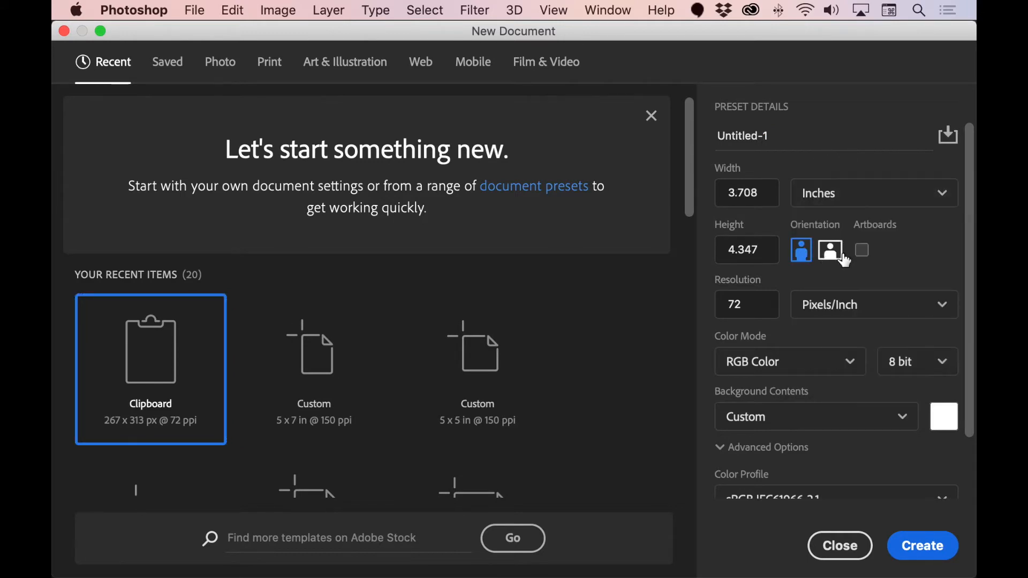
click(761, 197)
text(6)
key(Tab)
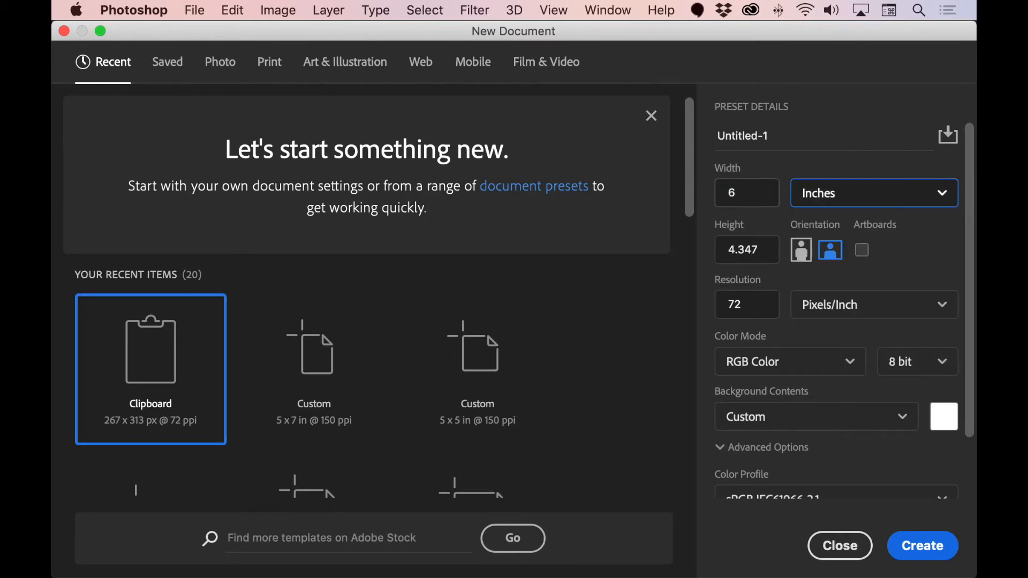
key(Tab)
key(BackSpace)
text(6)
key(Tab)
key(Tab)
text(150)
click(925, 554)
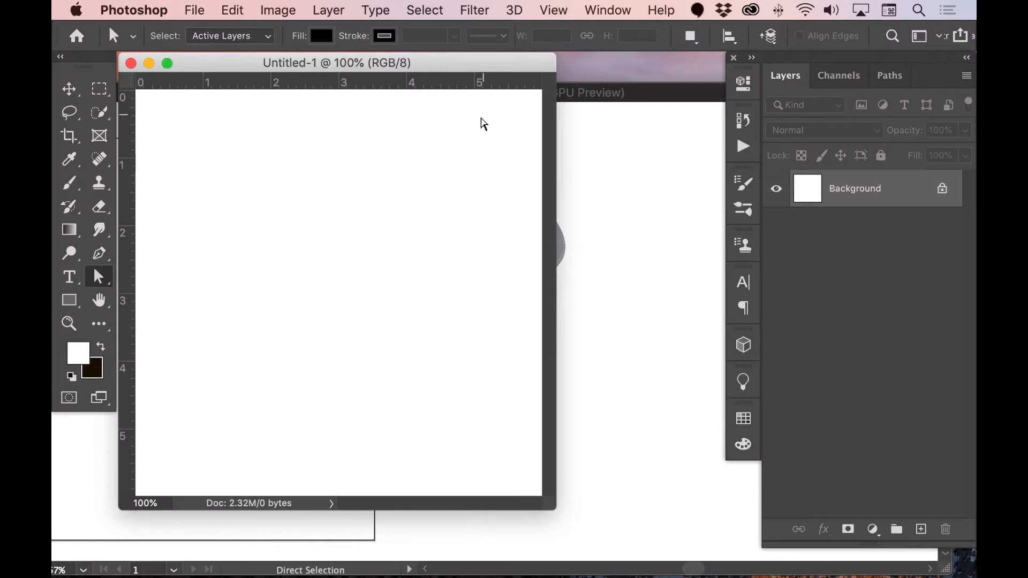
Step: Paste the copied form into the new document as a Smart Object, and switch back to Illustrator
key(super+v)
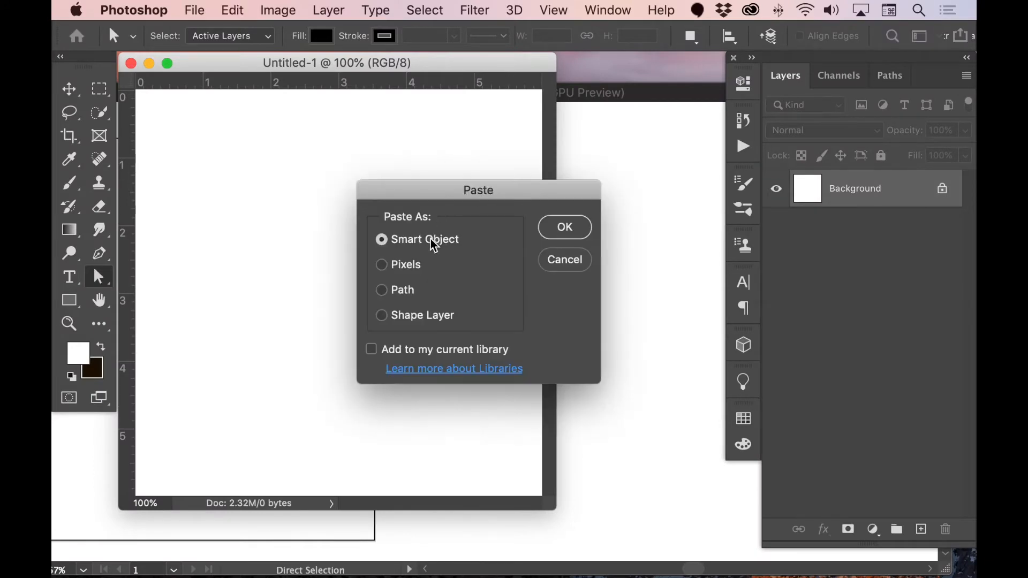
click(587, 234)
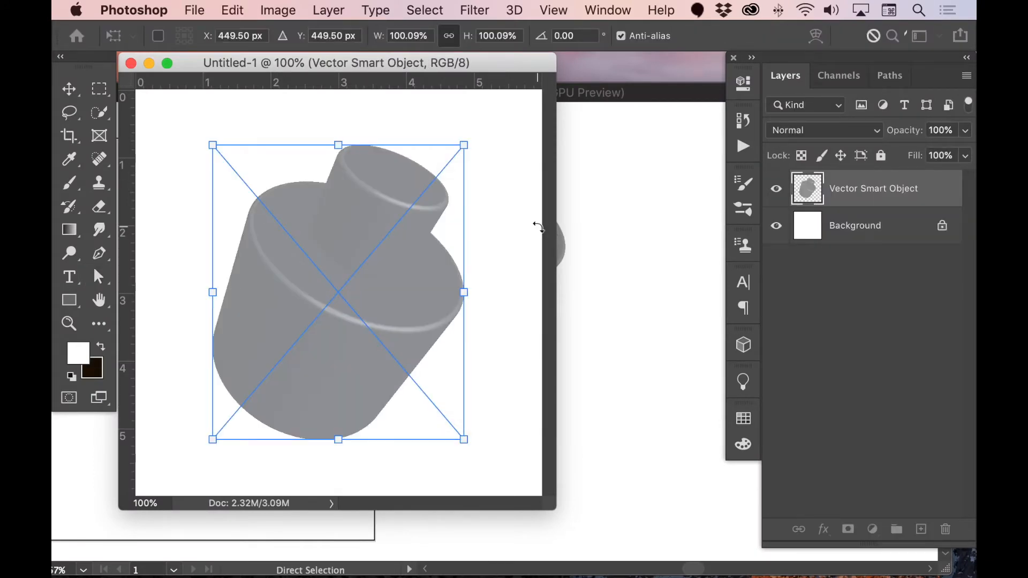
key(Return)
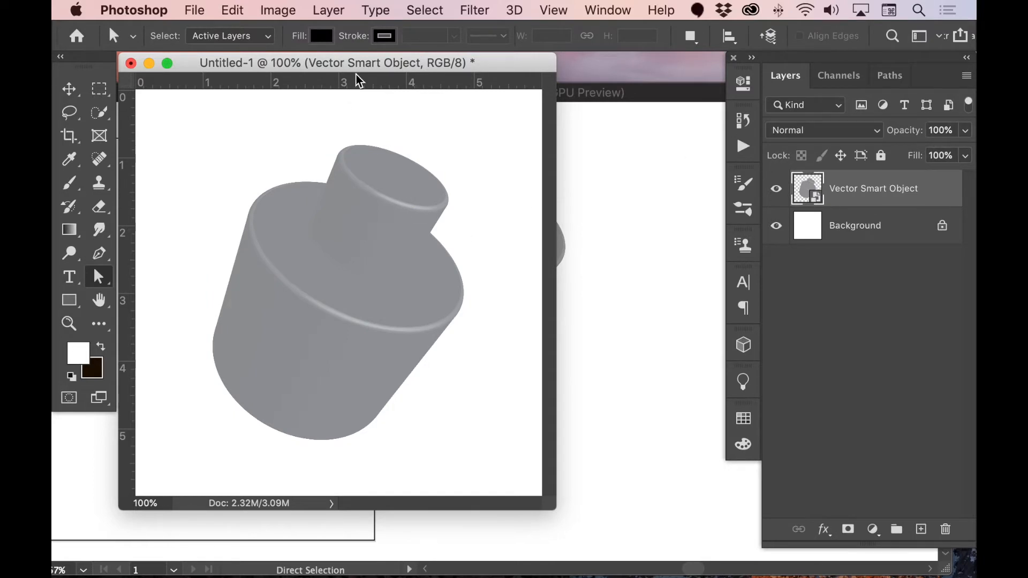
drag(368, 64, 518, 96)
key(v)
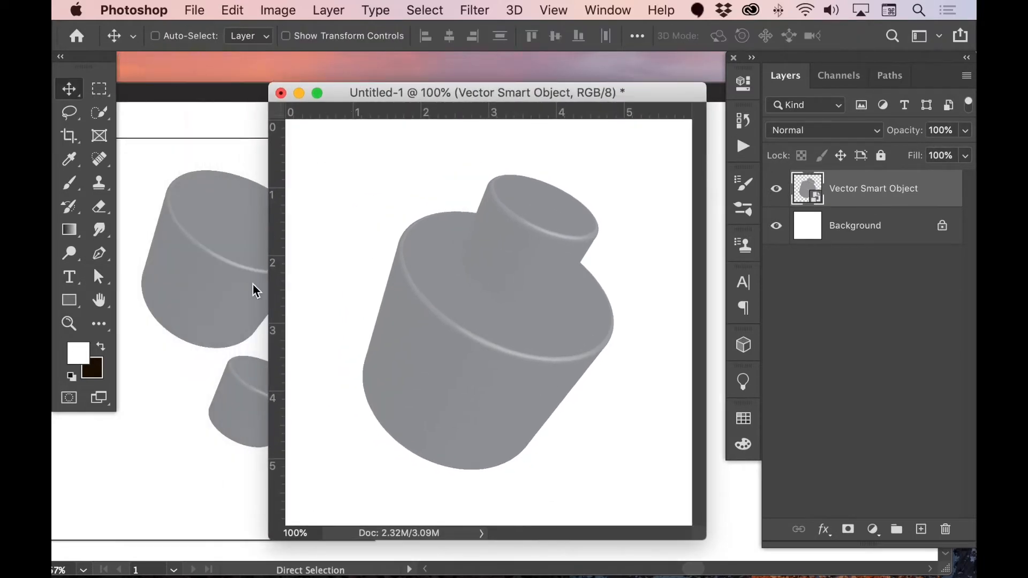
click(247, 316)
click(297, 396)
Step: Try darkening the small cylinder's rectangle to 58% black, and undo the color change
key(a)
key(alt)
alt+click(218, 378)
drag(866, 187, 883, 187)
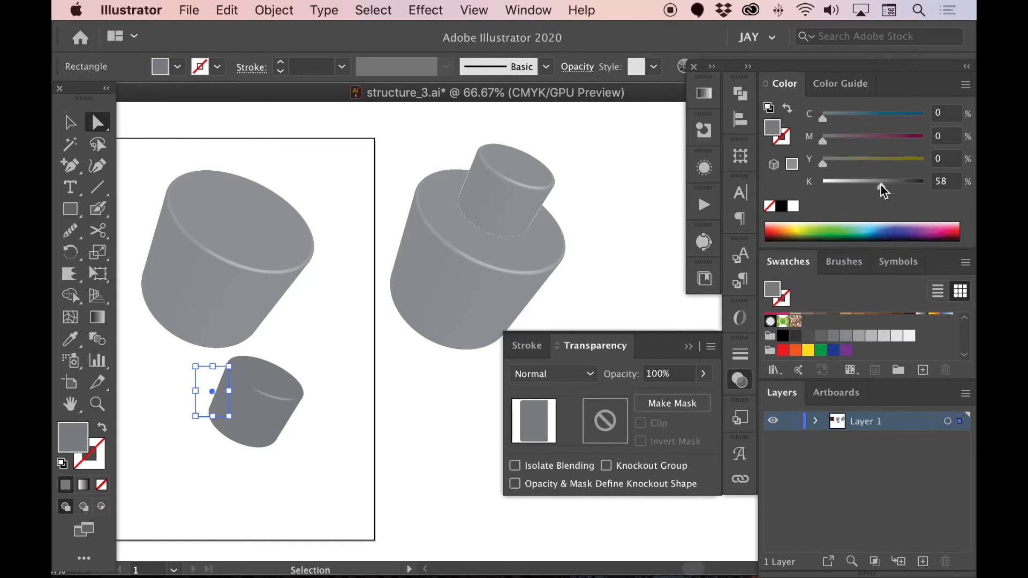
key(super)
key(super+z)
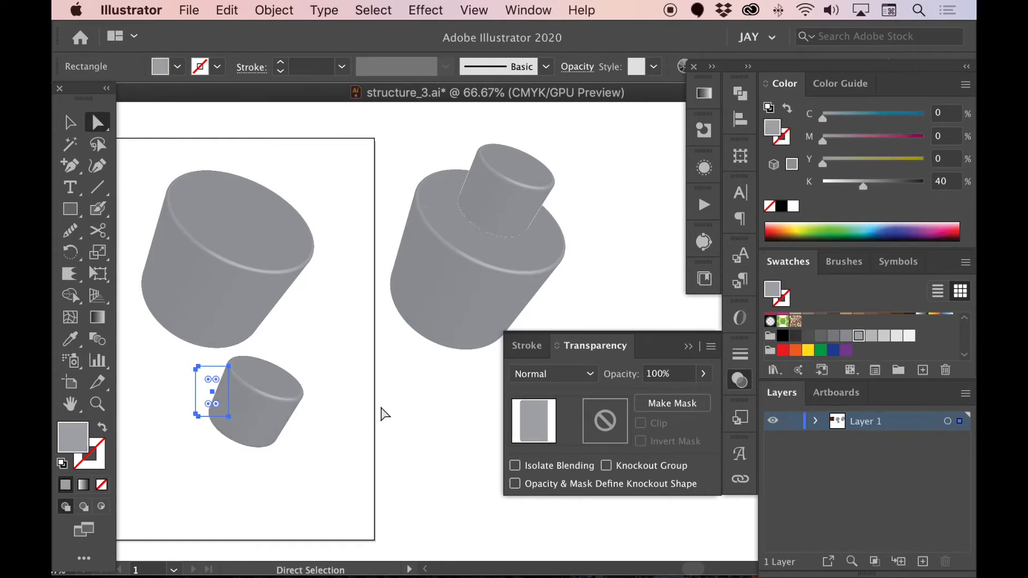
Step: Copy the small cylinder, switch to Photoshop, and paste it as a Smart Object above the complete form
key(v)
click(382, 424)
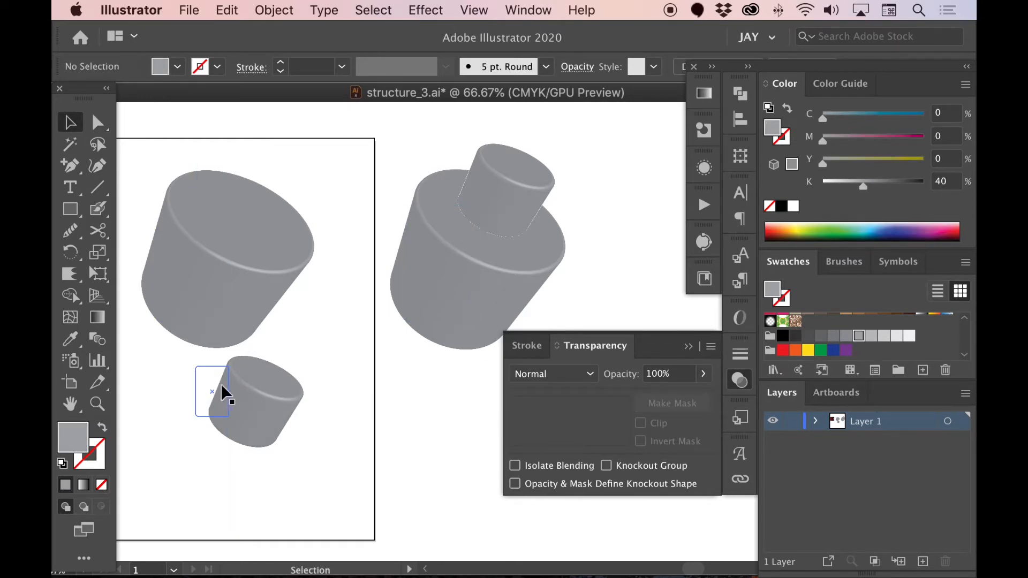
click(287, 397)
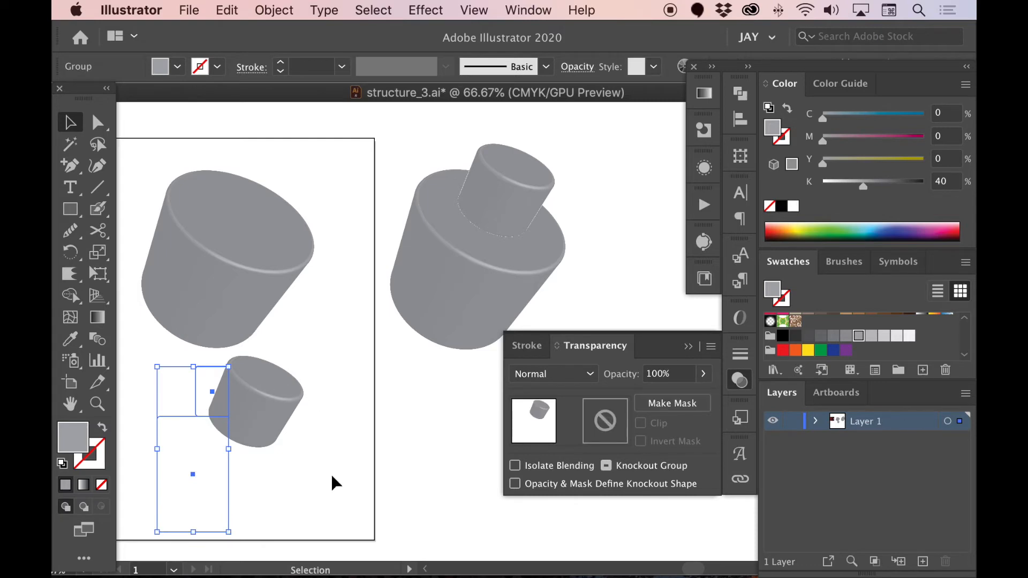
key(super)
key(super+Tab)
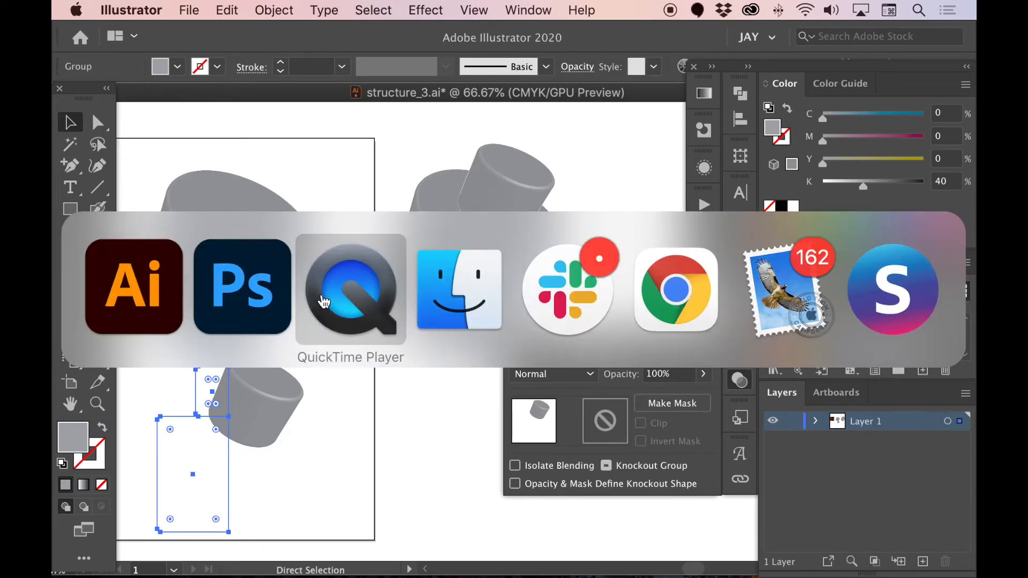
click(281, 300)
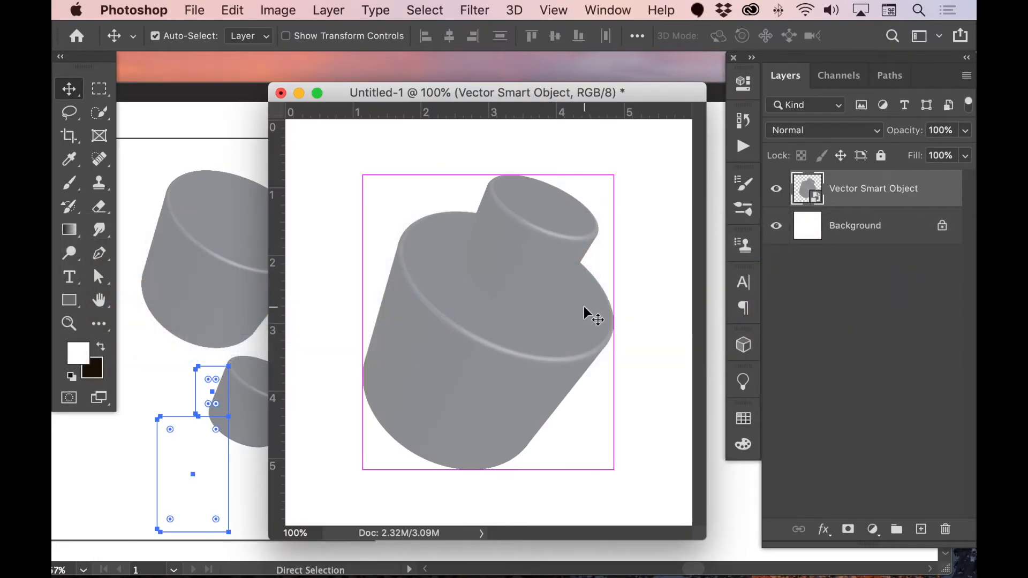
key(super+v)
click(571, 230)
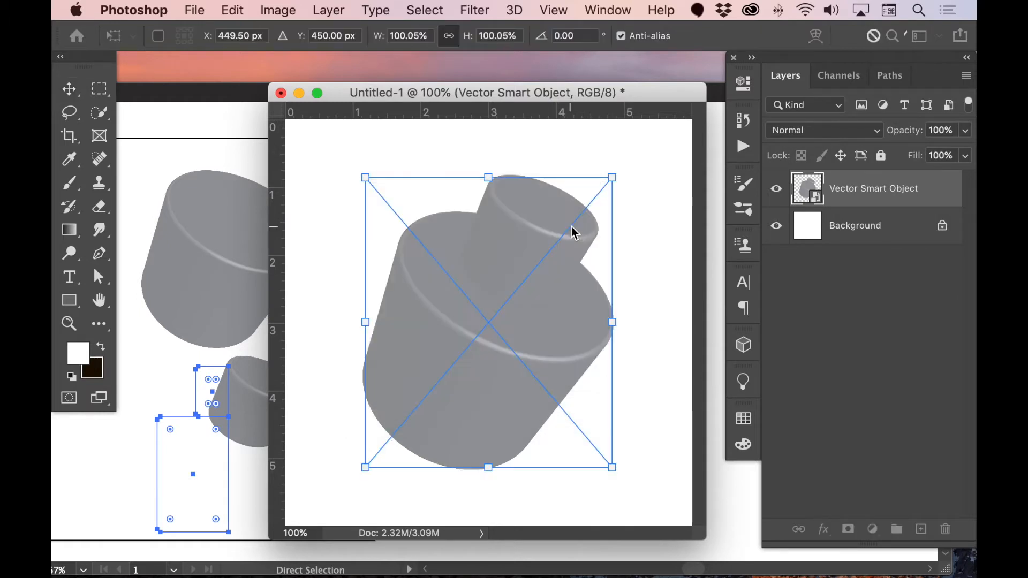
key(Return)
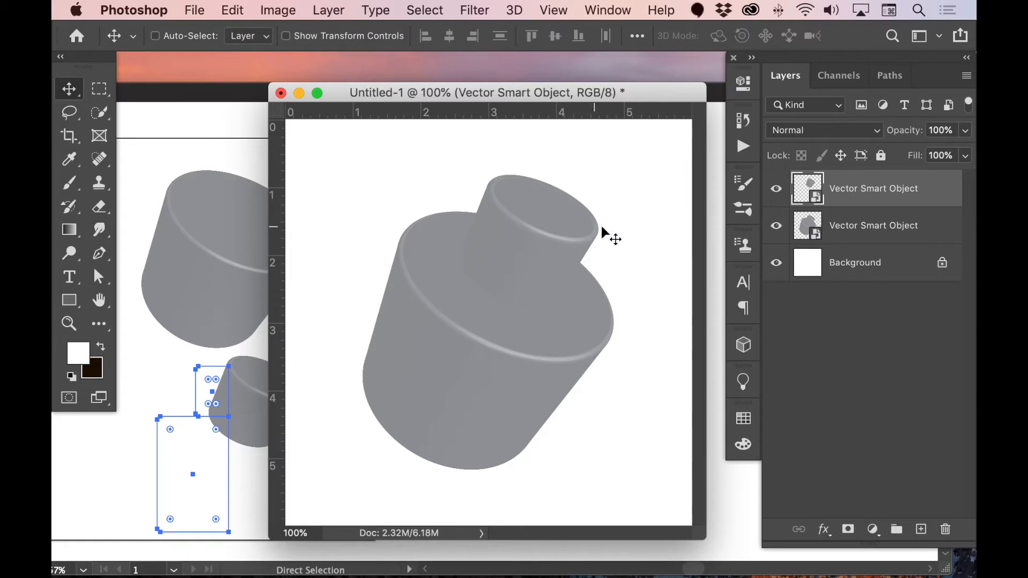
click(777, 225)
click(776, 226)
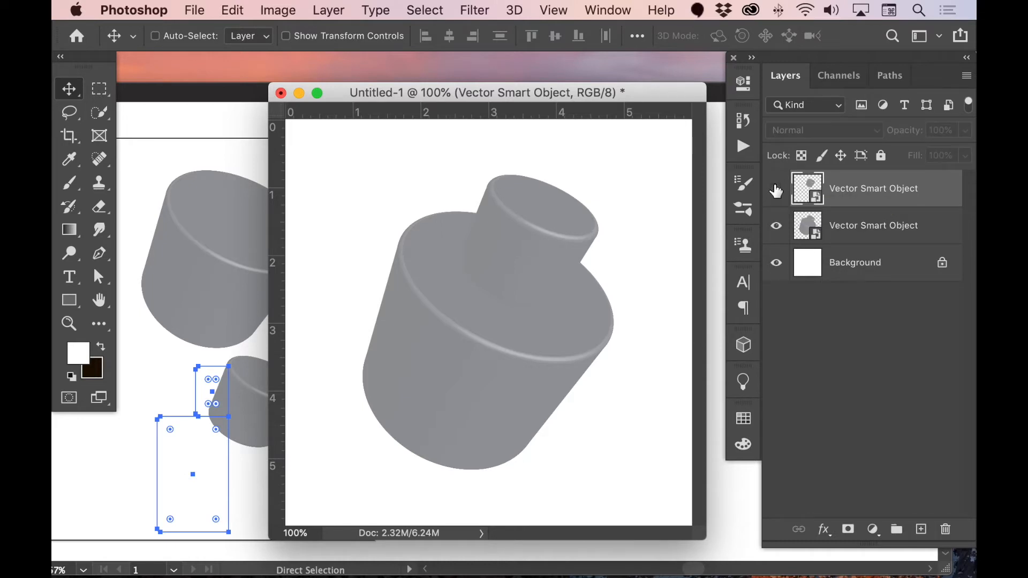
Step: Copy the large cylinder from Illustrator and paste it into Photoshop as a Smart Object directly above the complete form's layer
click(888, 228)
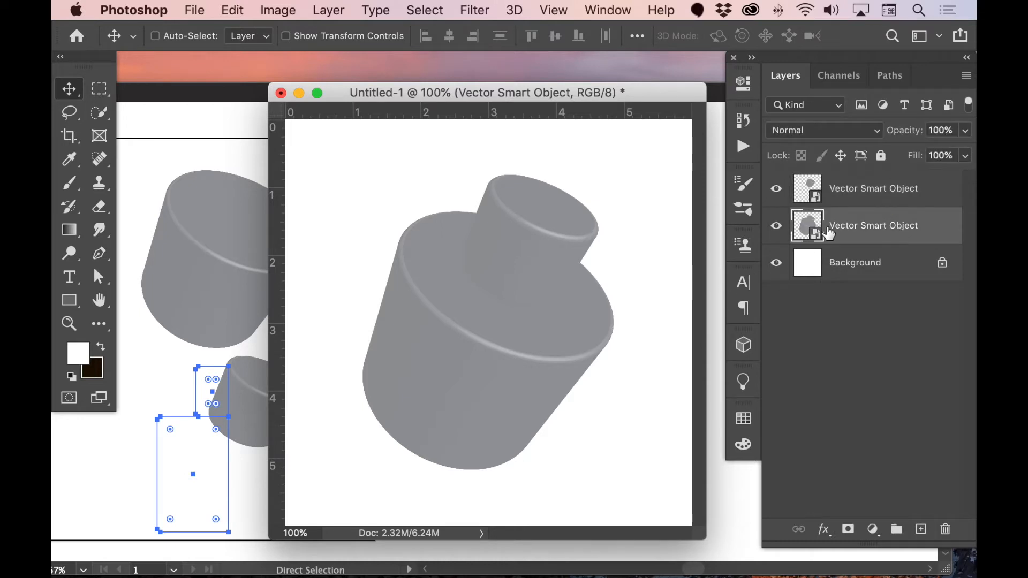
click(191, 304)
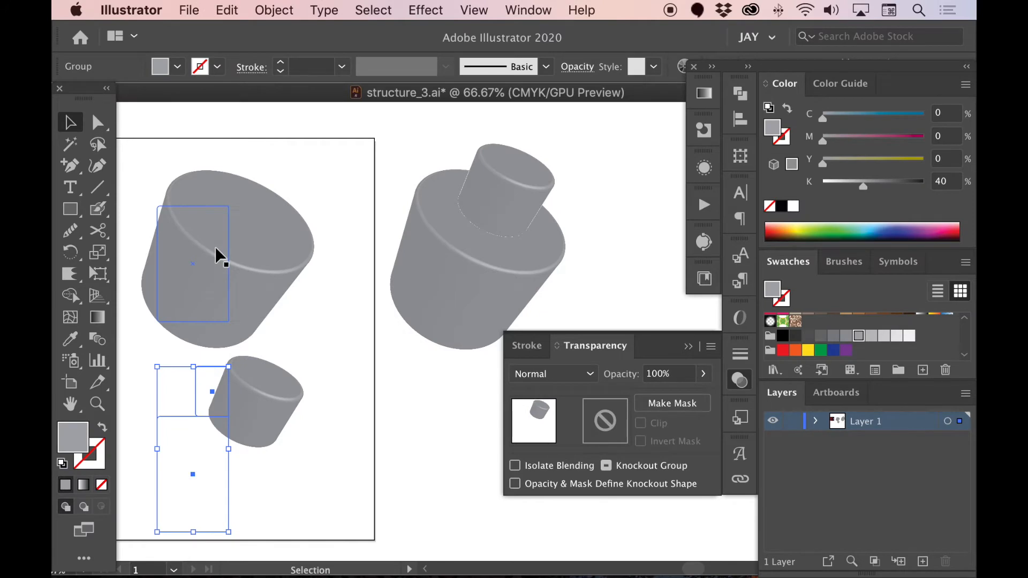
key(super+z)
key(a)
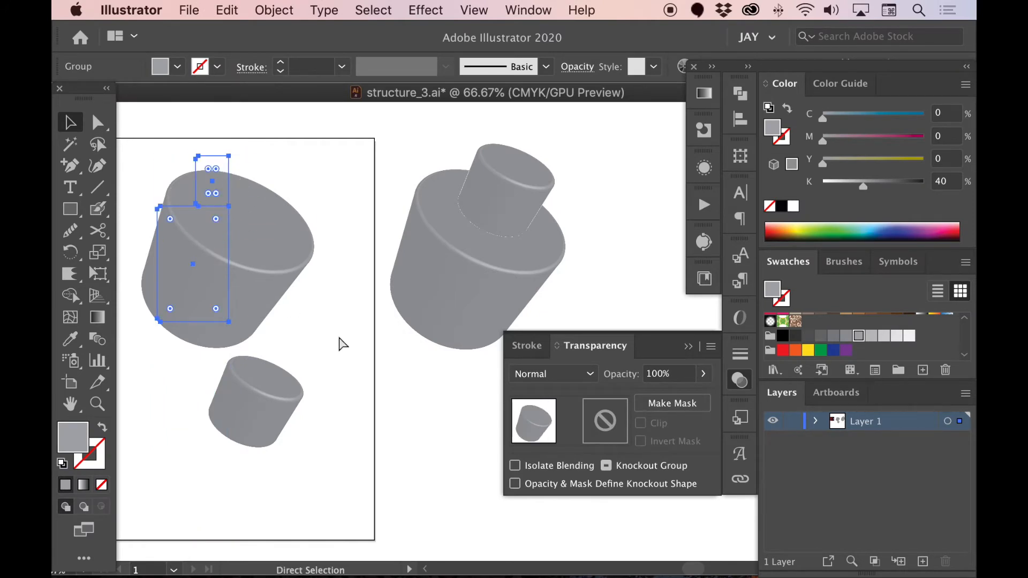
key(super+Tab)
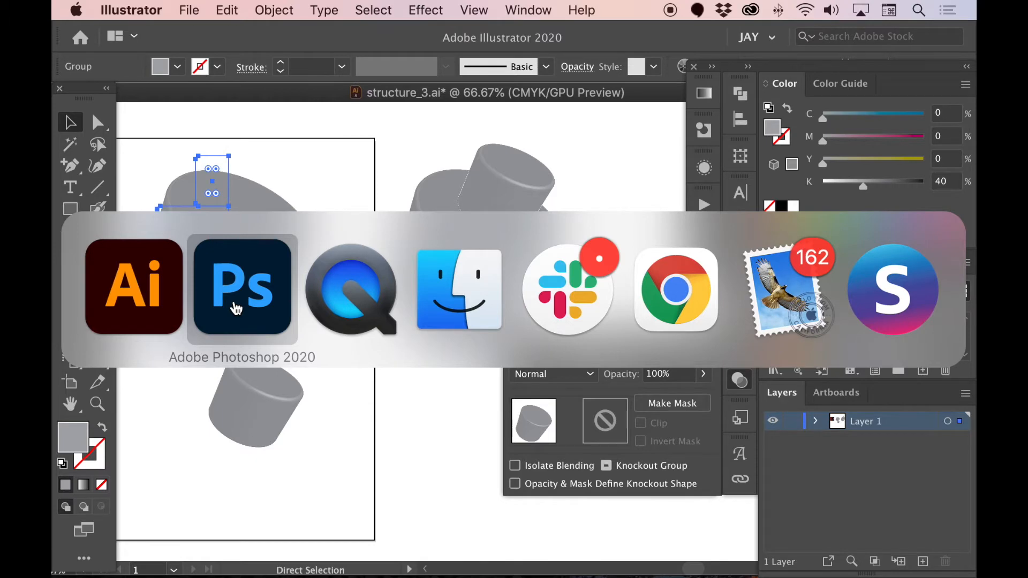
click(234, 306)
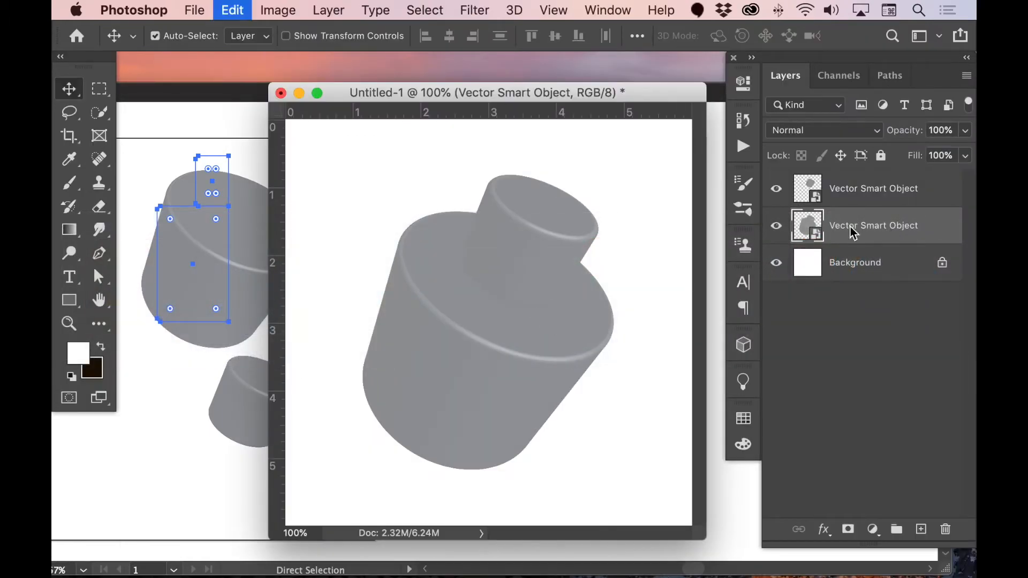
key(super+v)
click(561, 228)
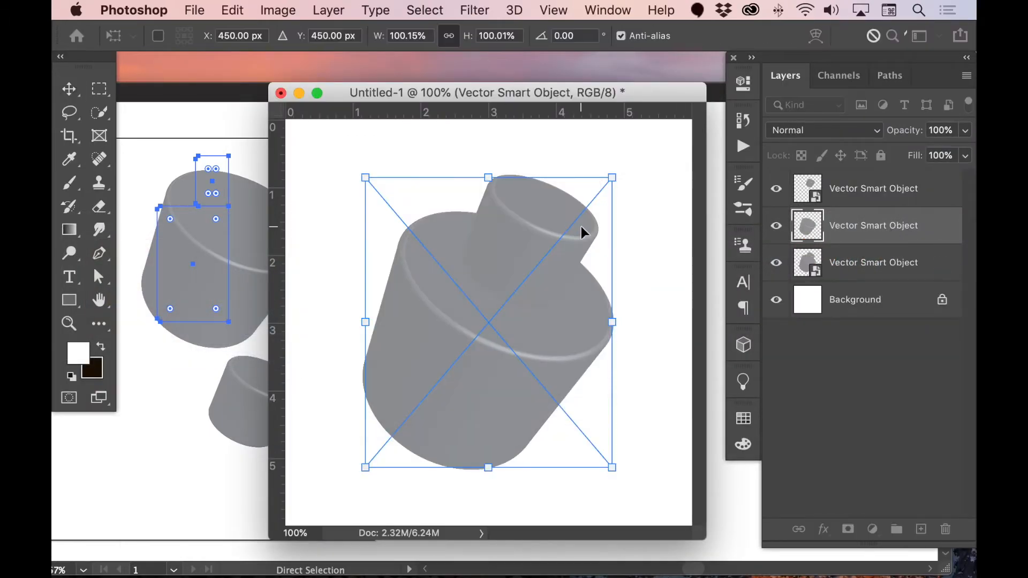
key(Return)
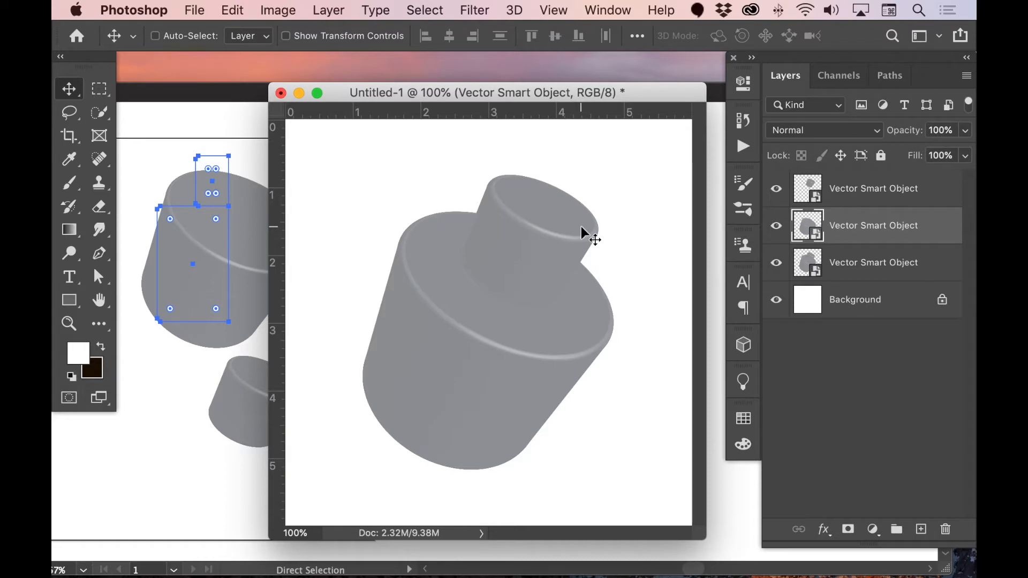
Step: Hide the complete form's layer, and check the two separate cylinder layers by toggling visibility and loading their outlines as selections
click(777, 263)
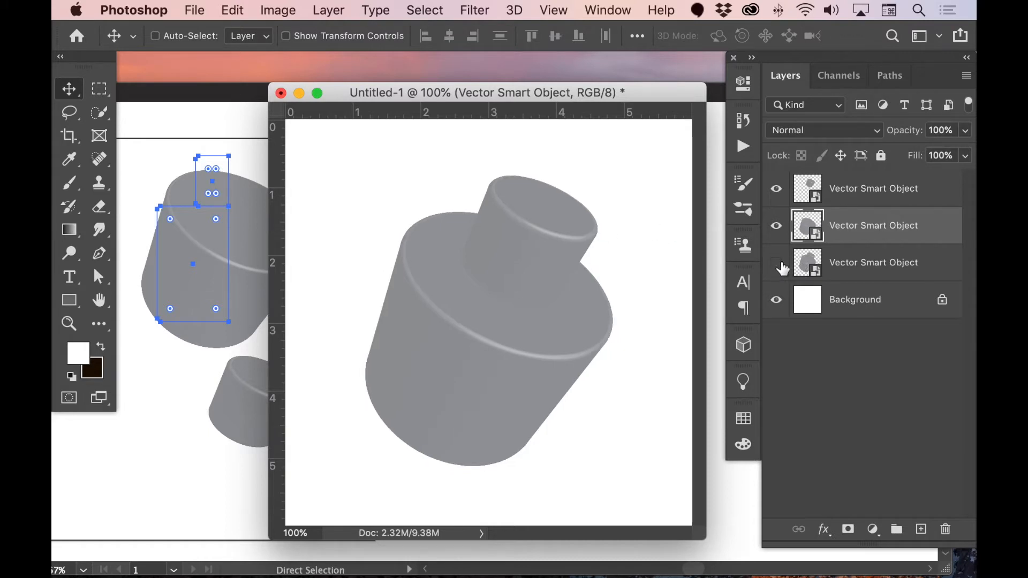
click(777, 188)
click(776, 189)
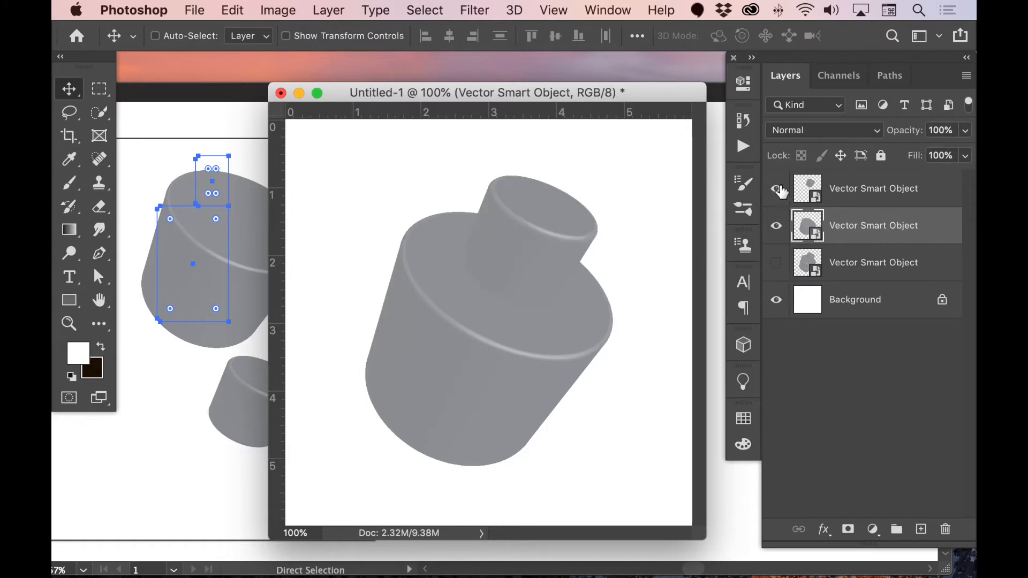
super+click(810, 187)
super+click(807, 232)
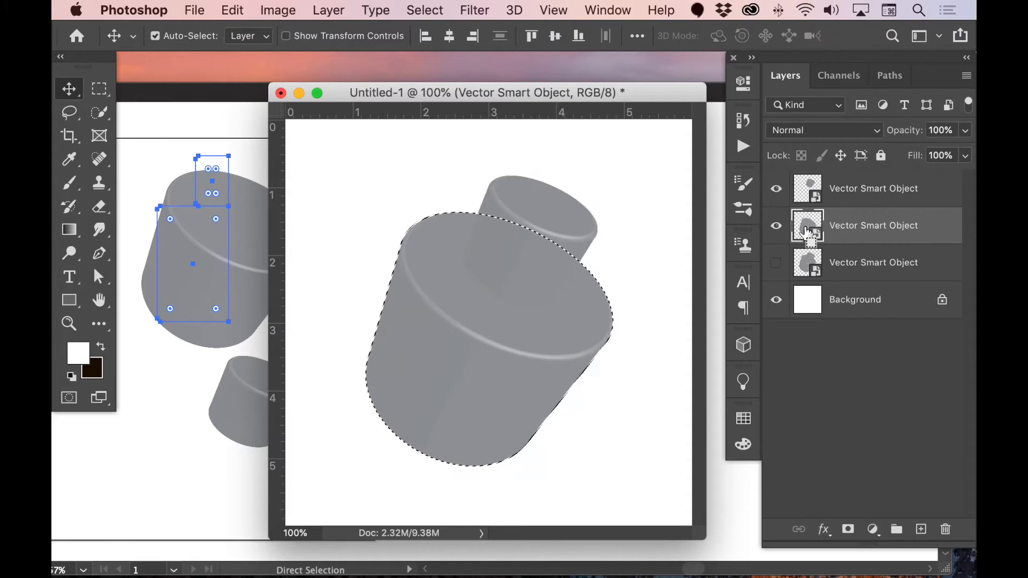
key(super+d)
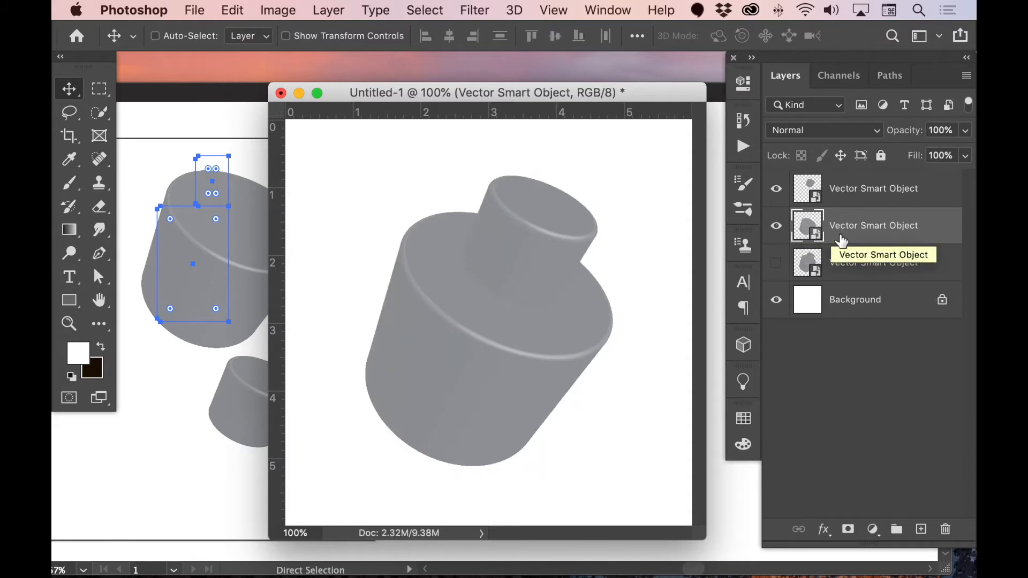
click(777, 266)
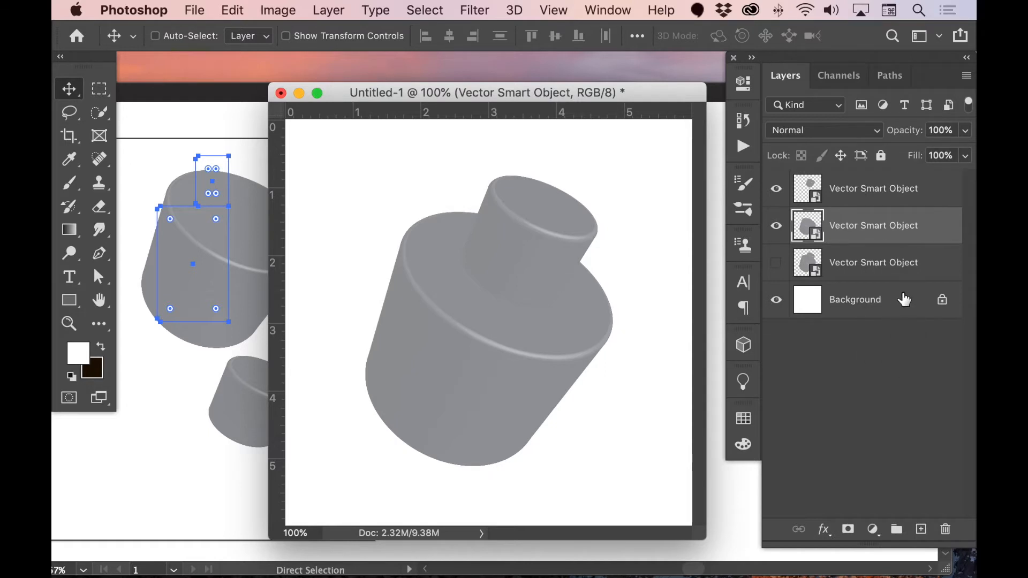
Step: Convert the document to CMYK Color mode without rasterizing the Smart Objects, with the large cylinder's layer selected
click(852, 197)
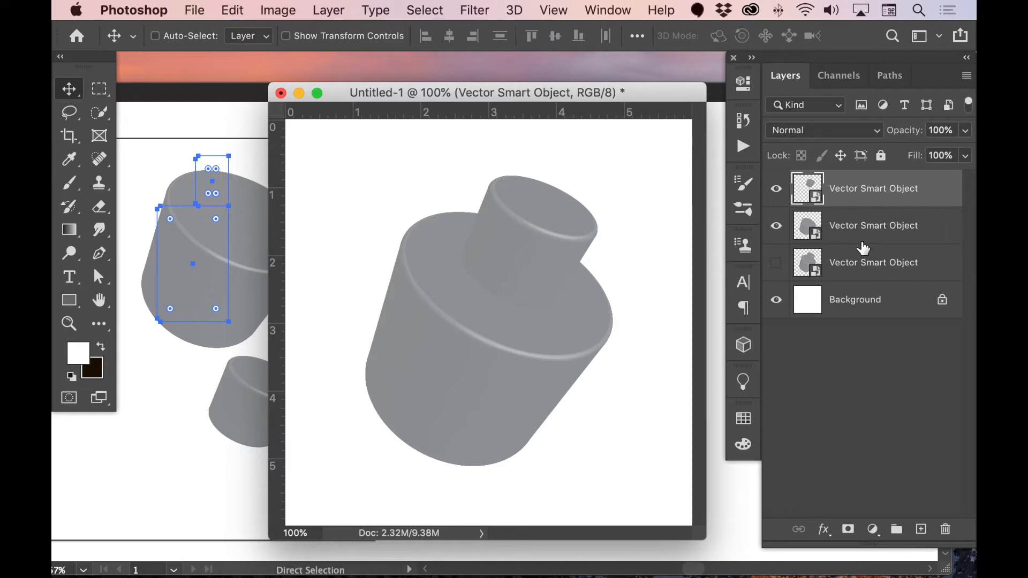
drag(555, 97, 533, 80)
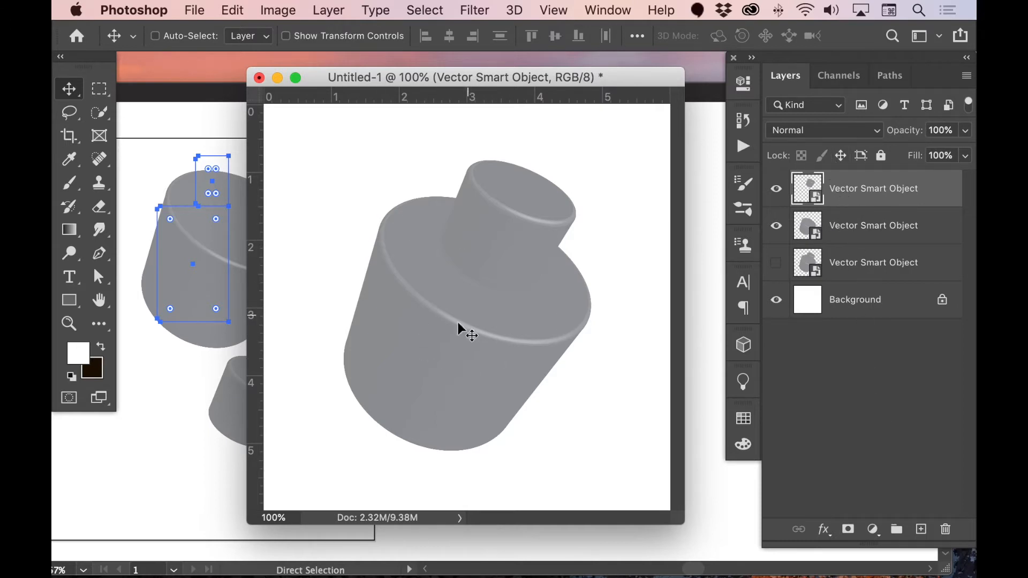
click(876, 234)
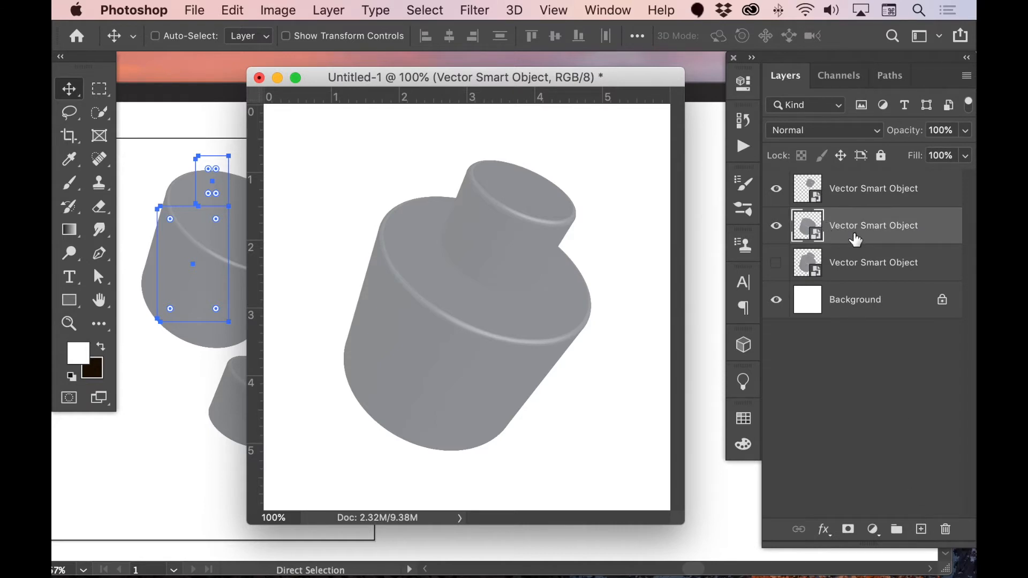
click(278, 11)
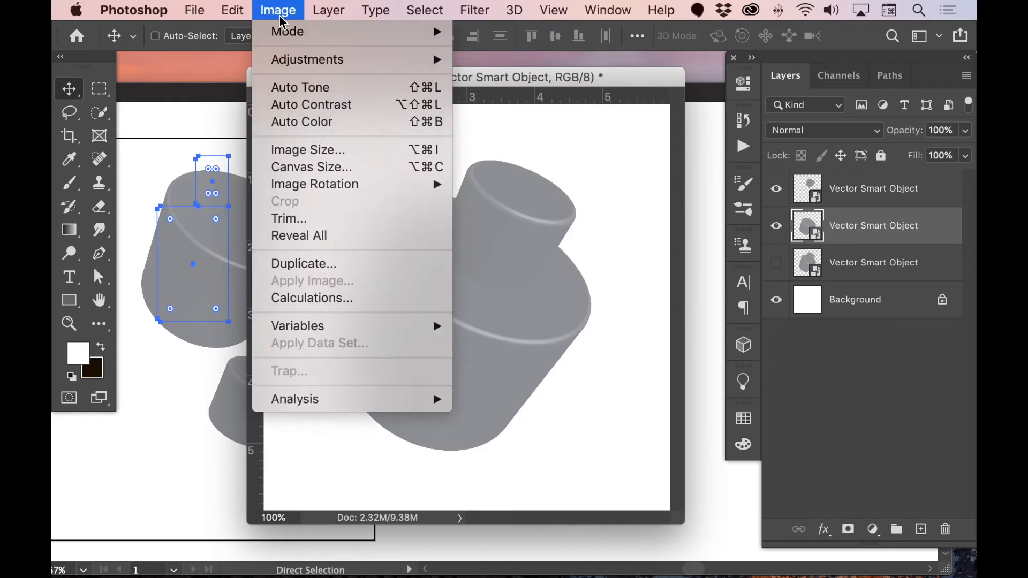
mouse_move(288, 33)
click(489, 123)
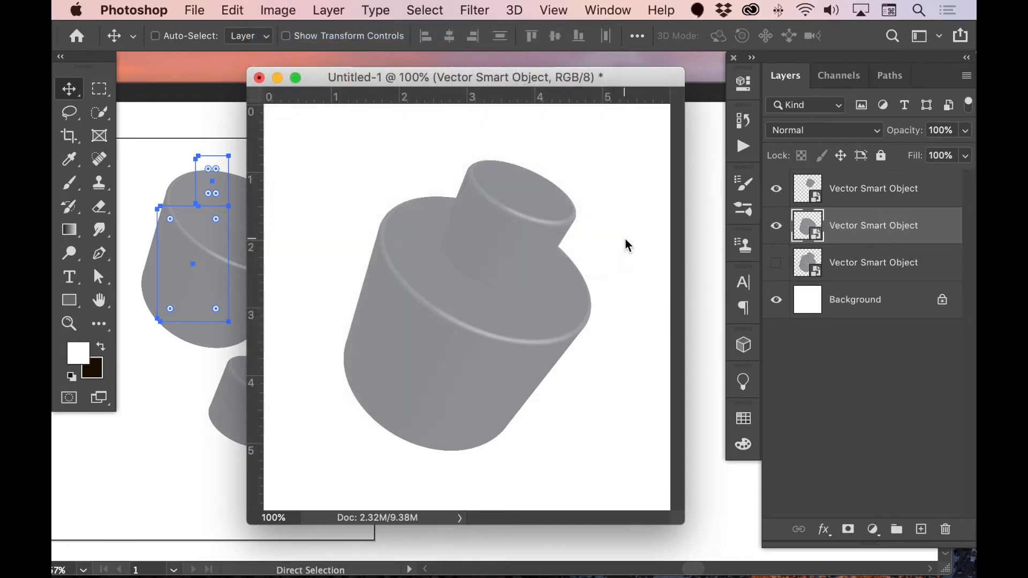
click(455, 240)
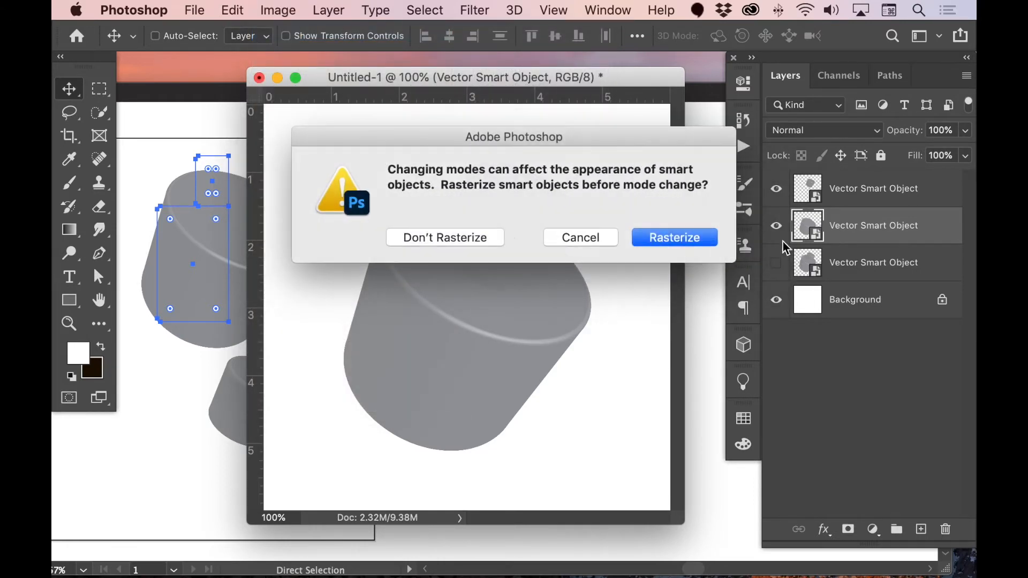
click(427, 245)
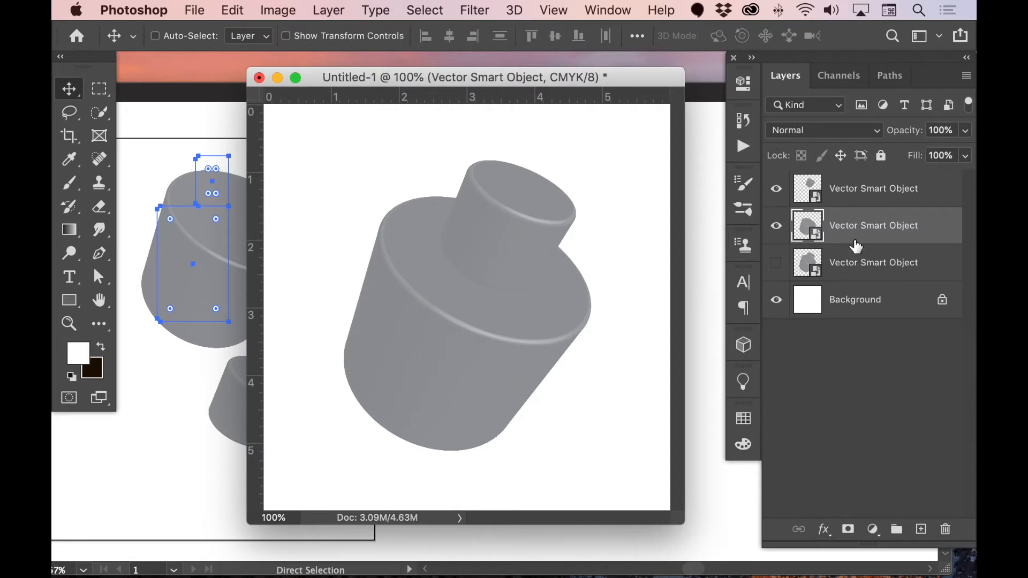
Step: Add a Channel Mixer adjustment layer above the large cylinder and clip it to that layer
click(874, 530)
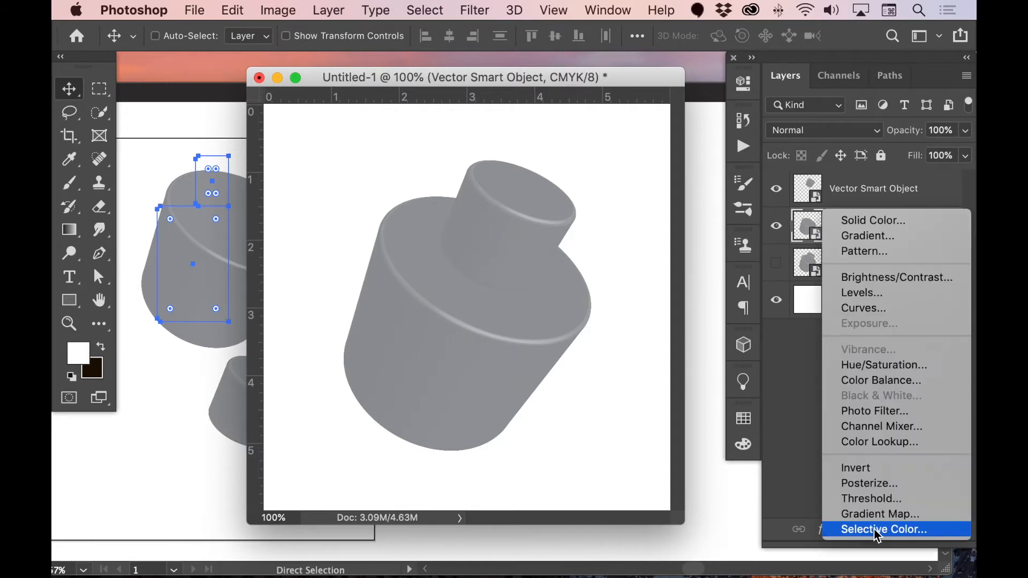
click(876, 426)
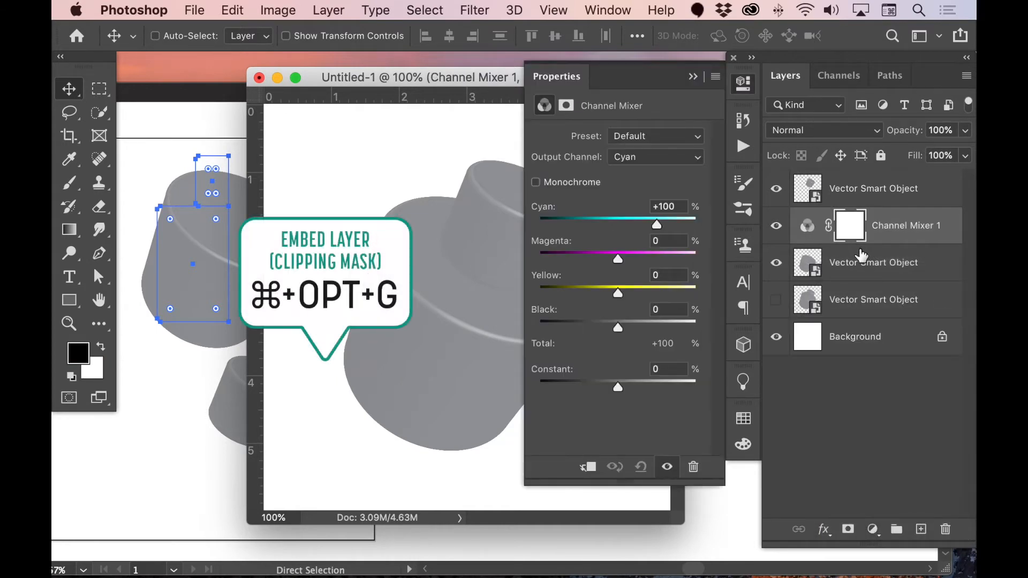
key(super+alt+g)
drag(477, 79, 353, 75)
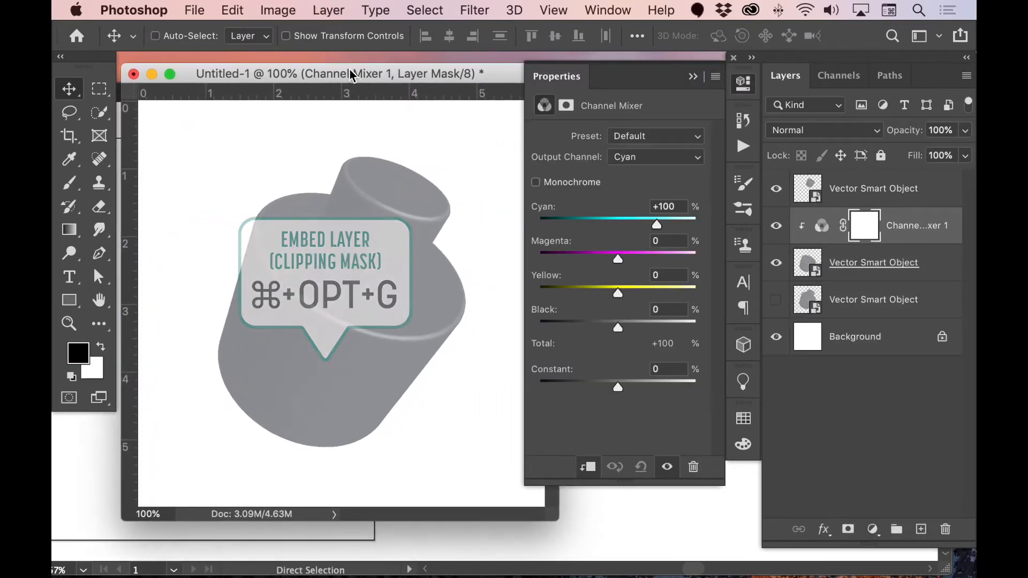
Step: In the Channel Mixer, choose Magenta as the output channel and raise its Black contribution to about +118%
click(828, 83)
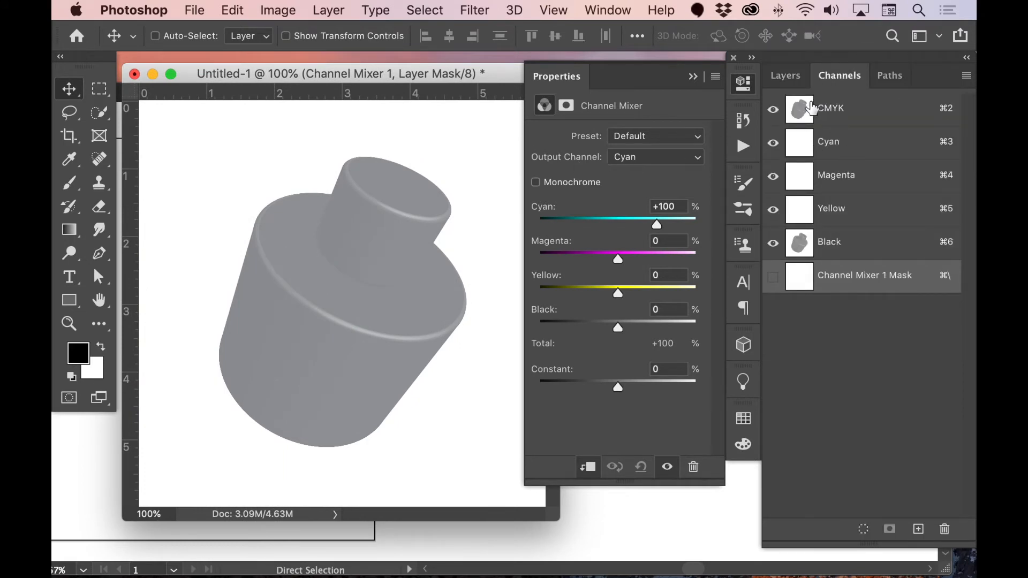
click(794, 81)
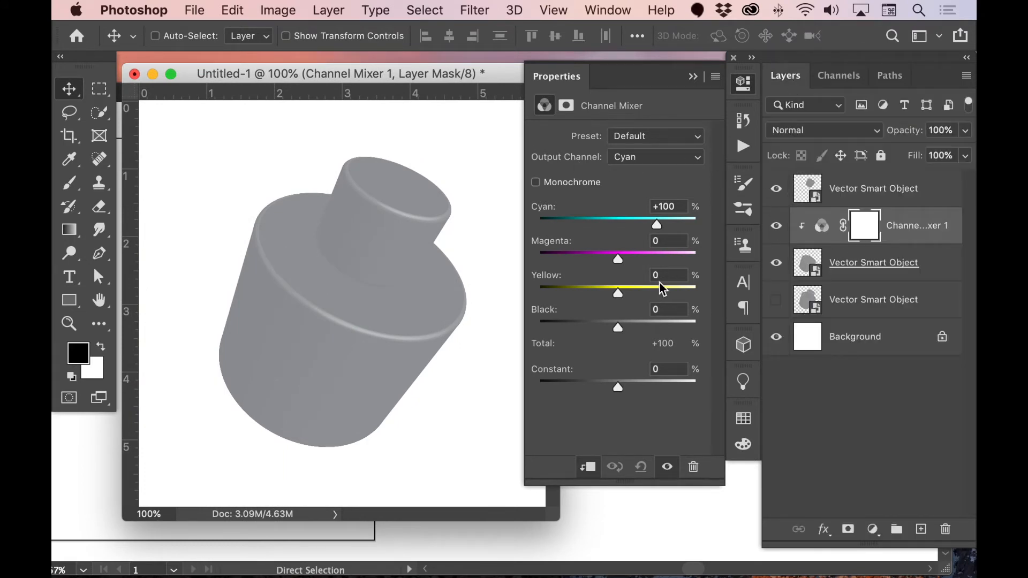
click(648, 159)
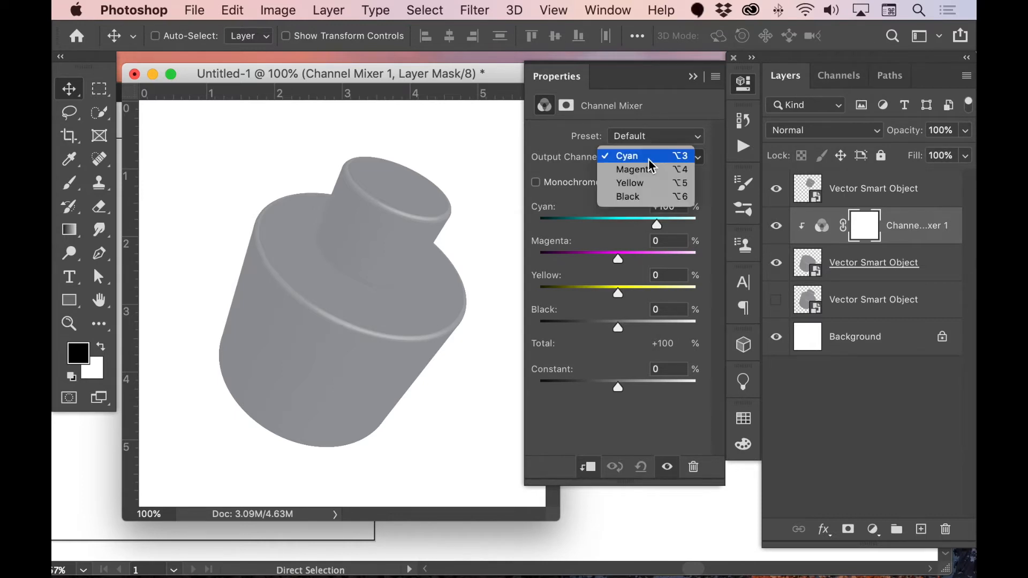
key(Return)
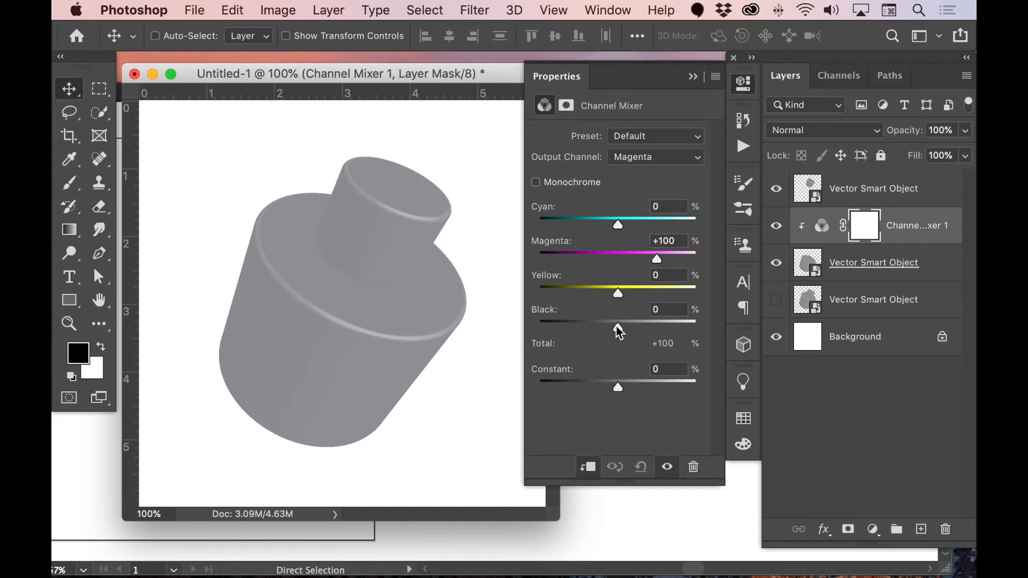
drag(618, 329, 667, 328)
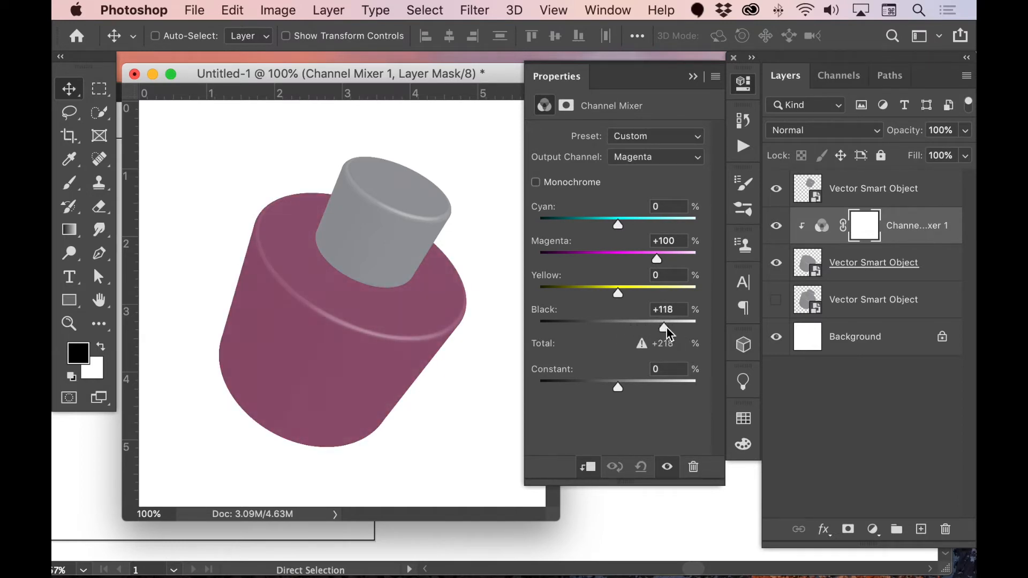
Step: Add a Channel Mixer adjustment layer above the small cylinder and clip it to that layer
click(851, 188)
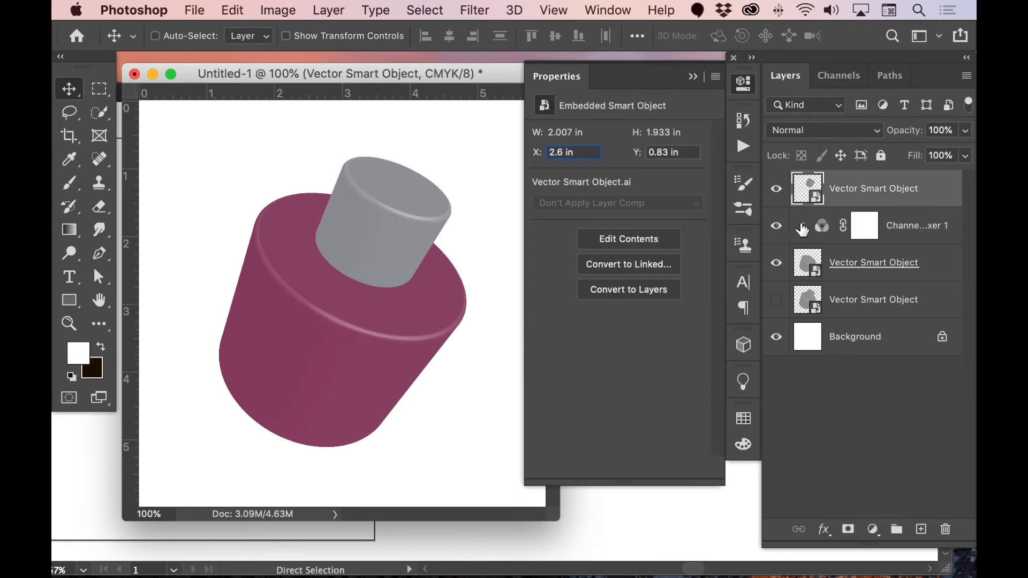
click(873, 529)
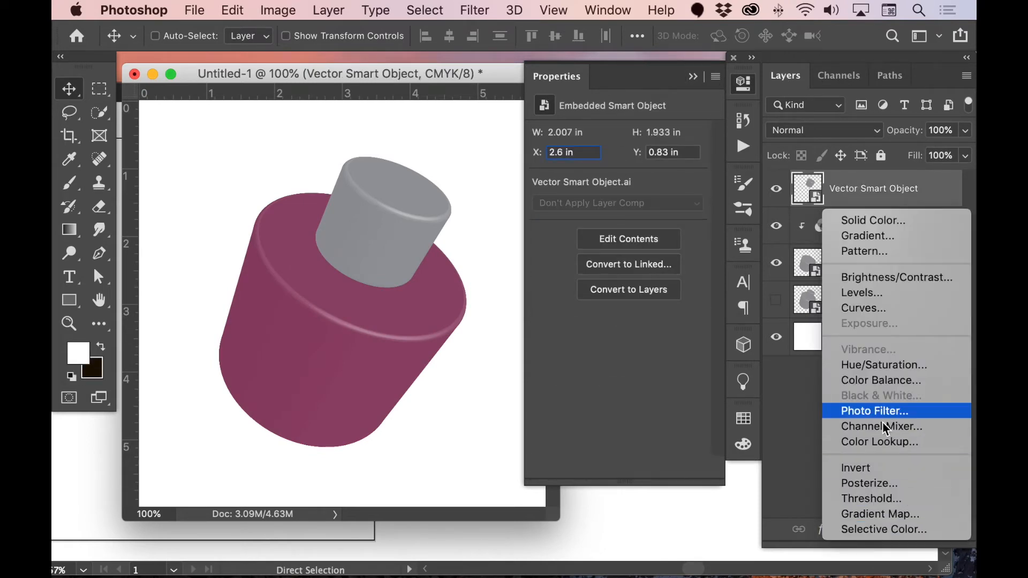
click(887, 426)
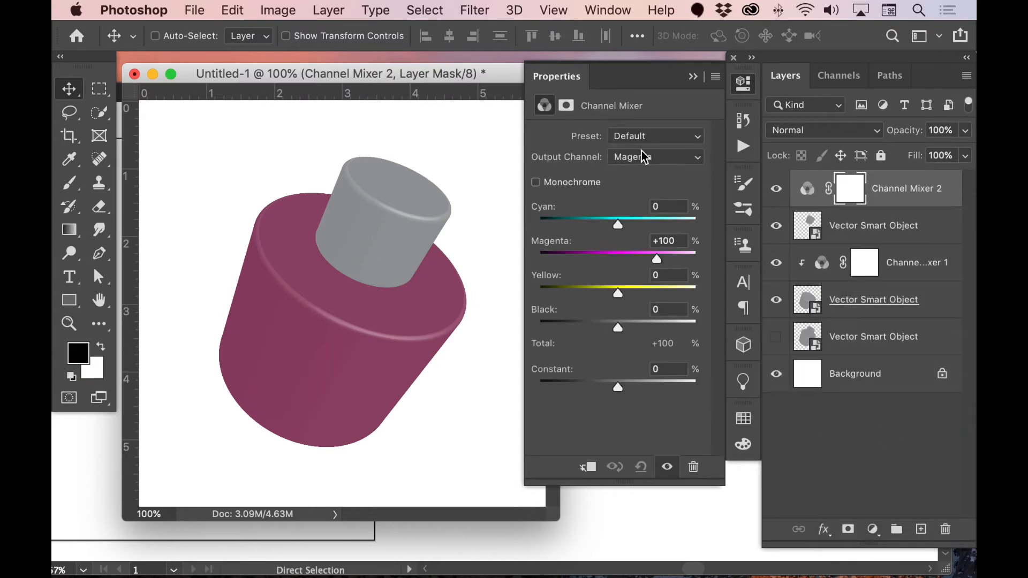
drag(618, 327, 650, 327)
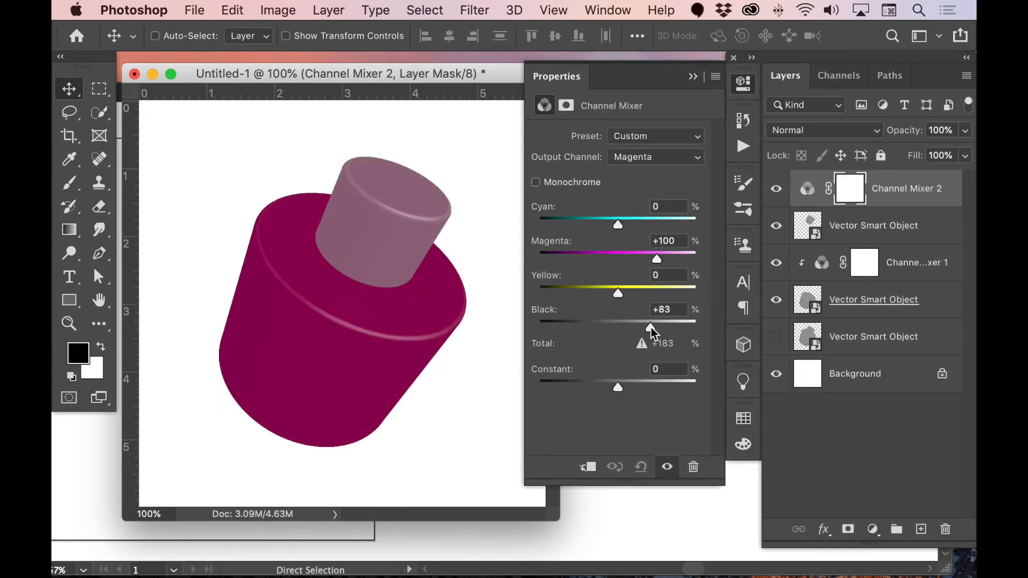
key(super+z)
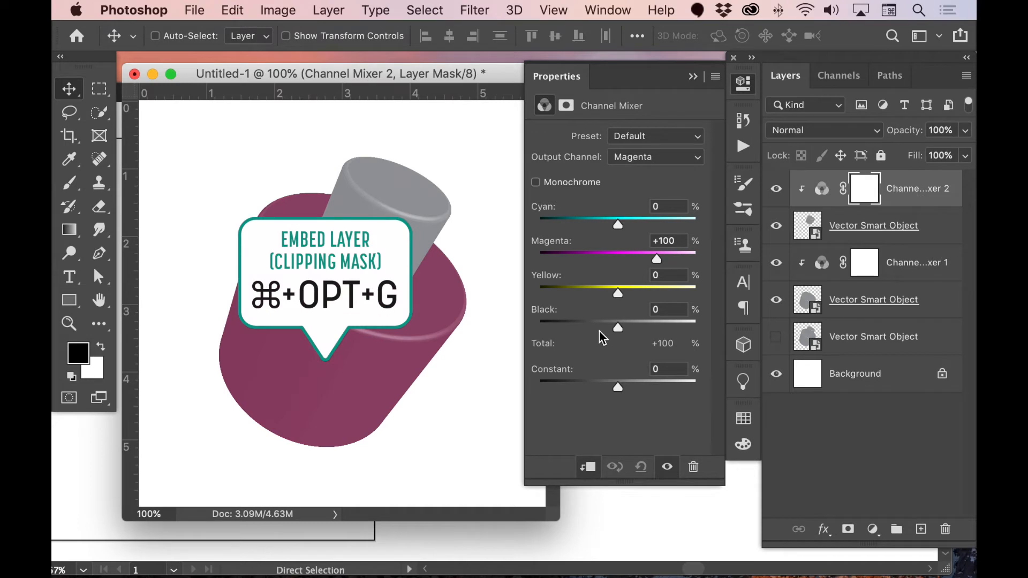
Step: For the small cylinder's Channel Mixer, set Black to about +170% in the Magenta output channel and about +152% in the Black output channel
drag(620, 328, 688, 326)
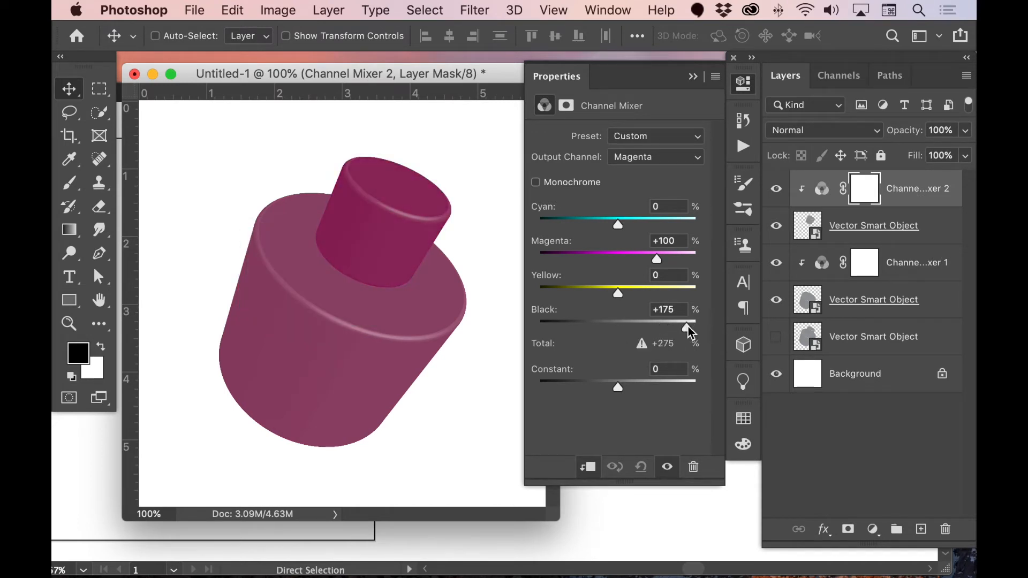
click(644, 162)
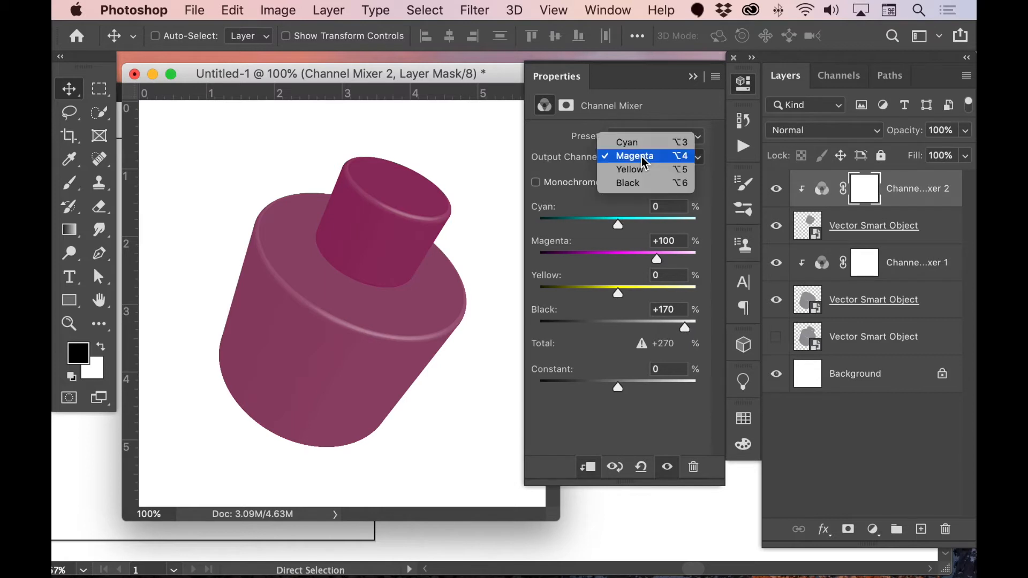
click(644, 182)
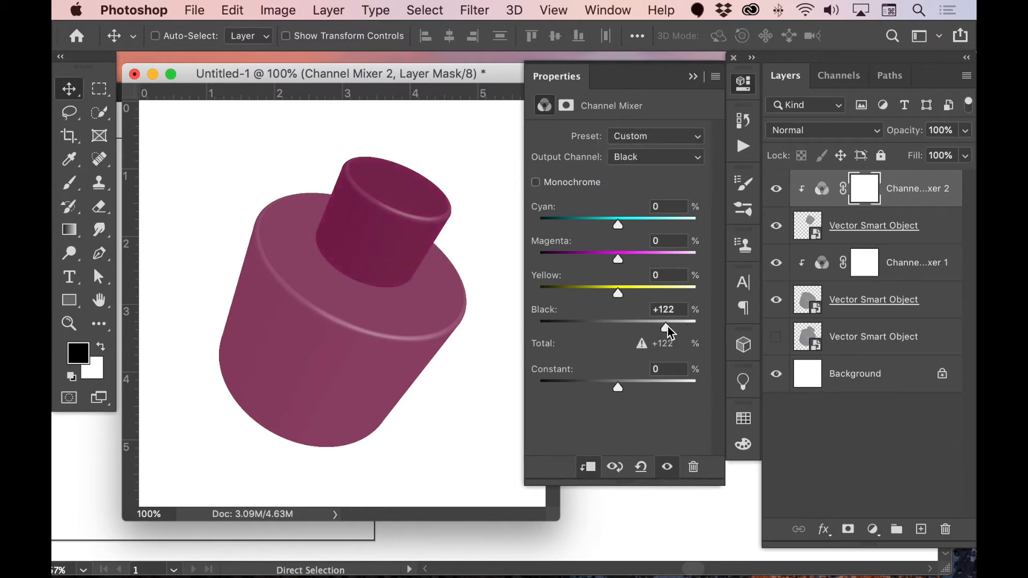
drag(678, 328, 679, 326)
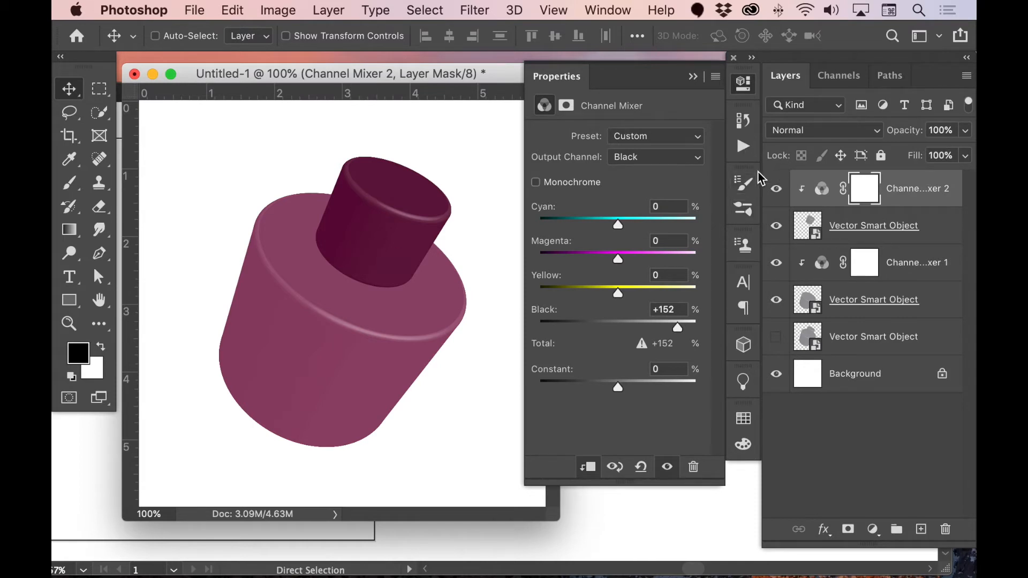
Step: Collapse the Channel Mixer settings and arrange the Photoshop document beside the reference photo, switching to Illustrator to bring the photo into view
click(744, 85)
drag(462, 80, 664, 107)
click(298, 186)
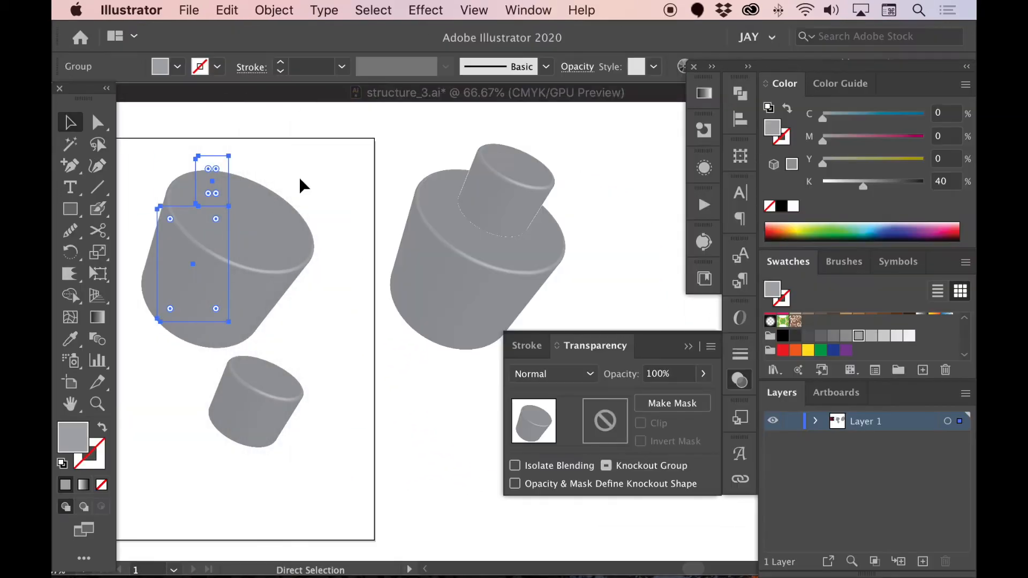
scroll(300, 185, left, 10)
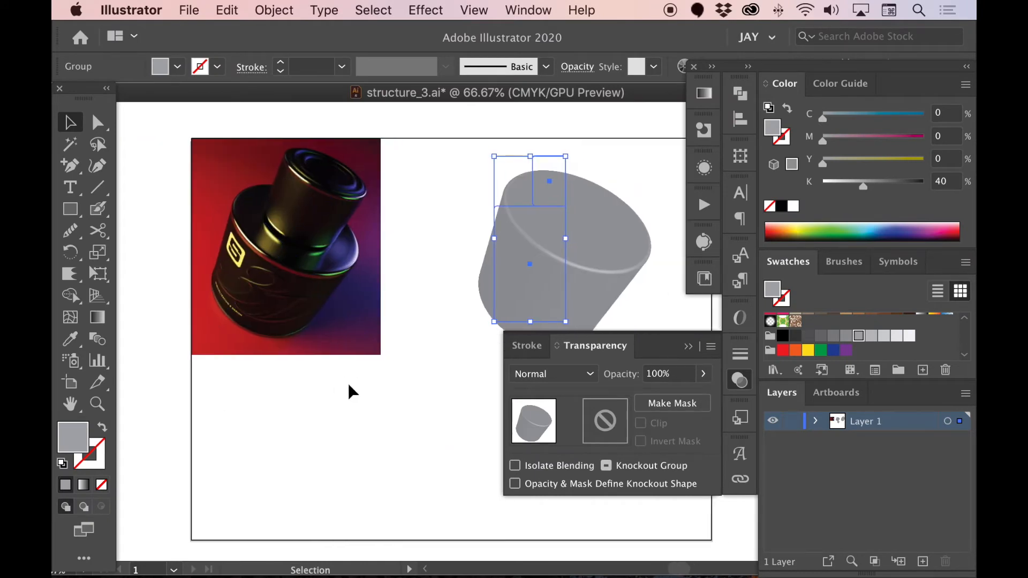
scroll(349, 393, right, 3)
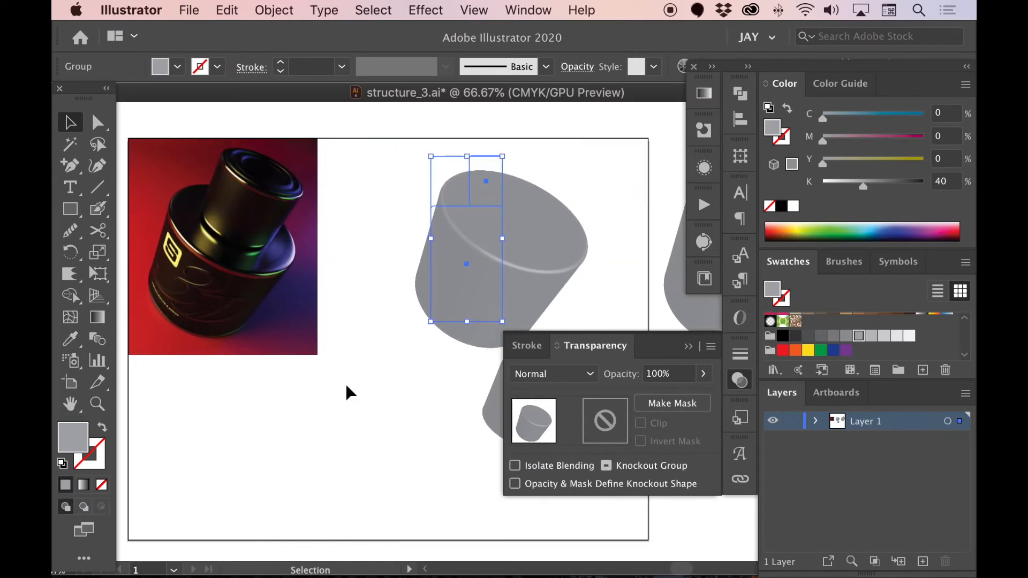
click(337, 415)
key(super+Tab)
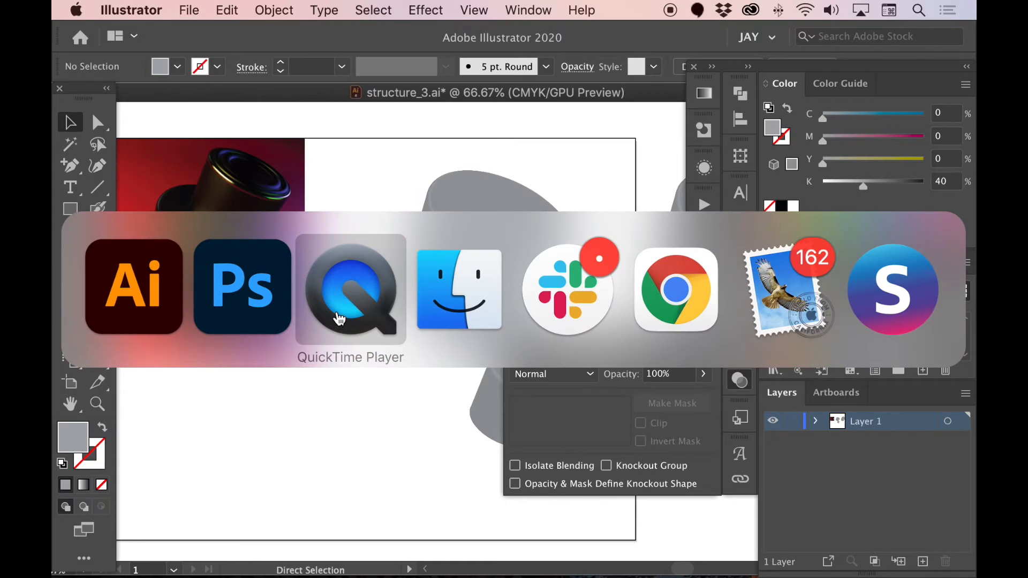
click(258, 309)
drag(468, 107, 460, 84)
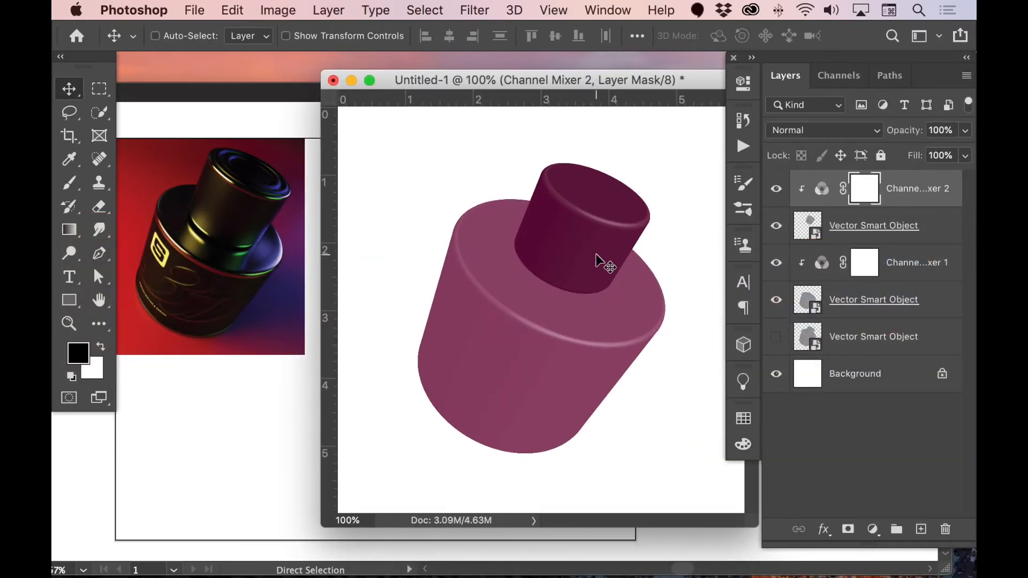
Step: Fill the small cylinder's outline with white on a new layer above its Channel Mixer, and lower that layer's opacity to about 61%
super+click(814, 228)
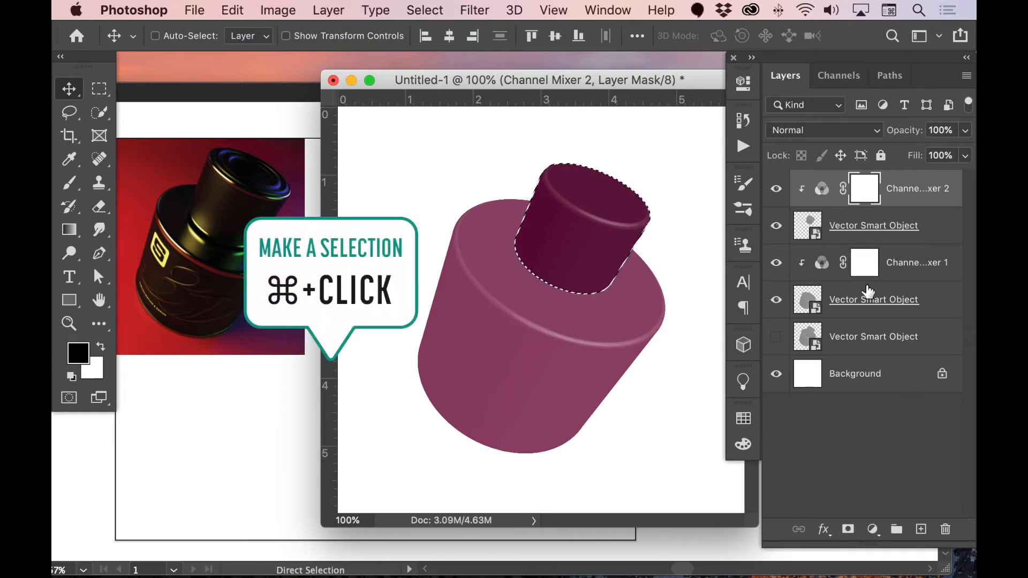
click(906, 190)
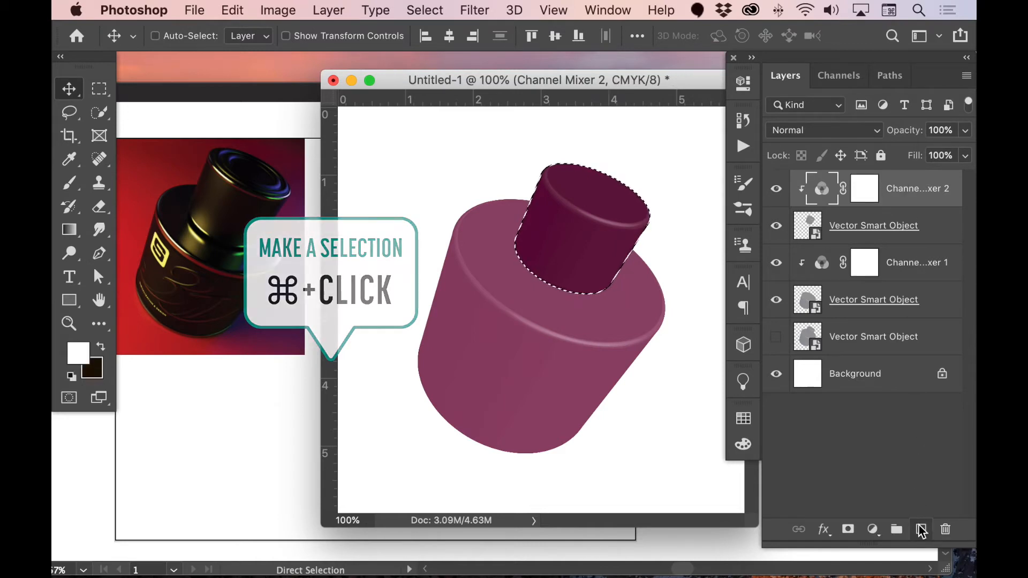
click(920, 530)
key(super+BackSpace)
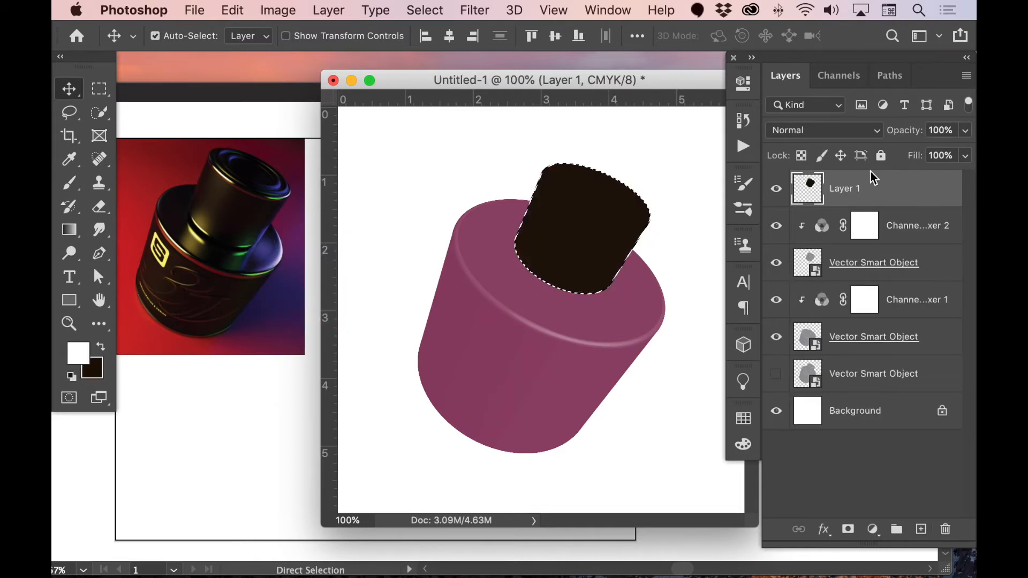
key(super+z)
key(alt+BackSpace)
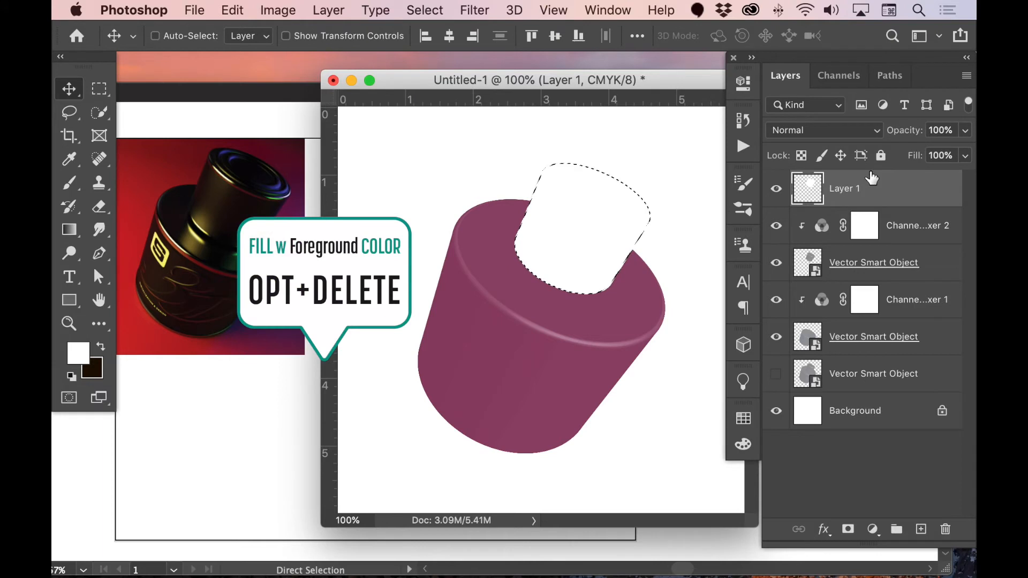
key(super+d)
drag(900, 134, 874, 132)
Step: Load the white shape's outline, shift the selection slightly upward and clear its contents, leaving a thin highlight along the small cylinder's lower edge
key(super)
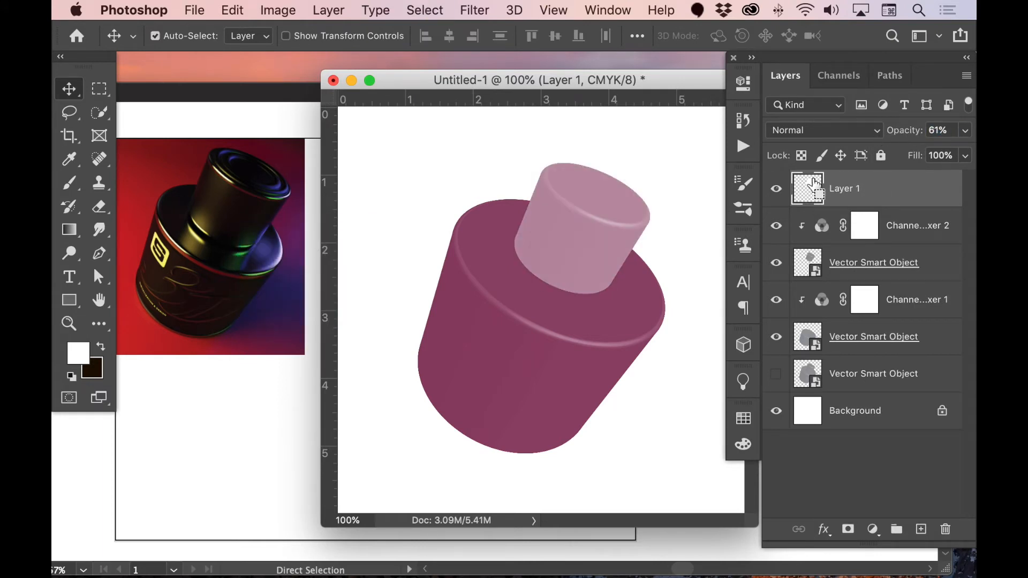
super+click(814, 184)
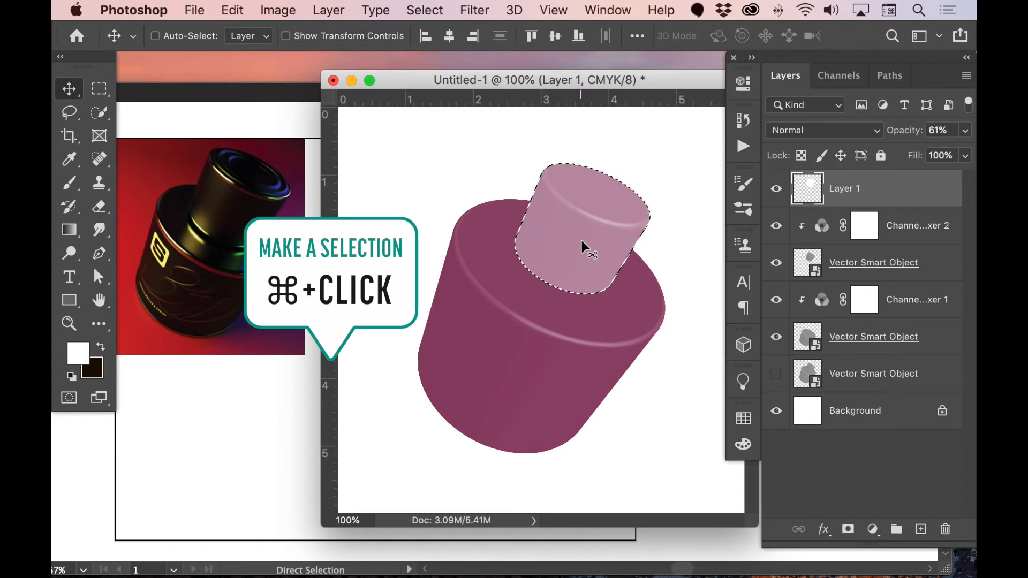
key(m)
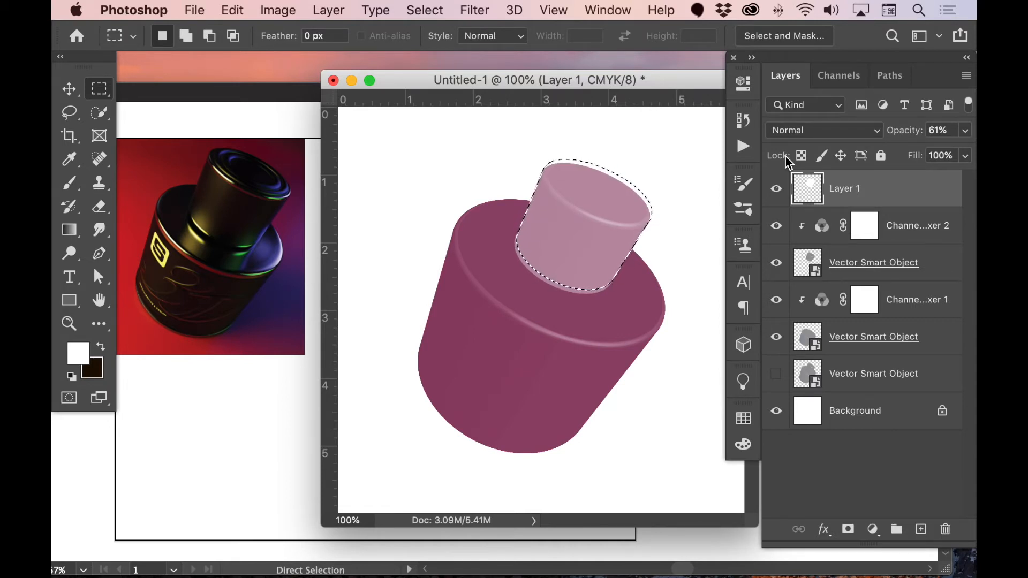
key(super+BackSpace)
key(super+d)
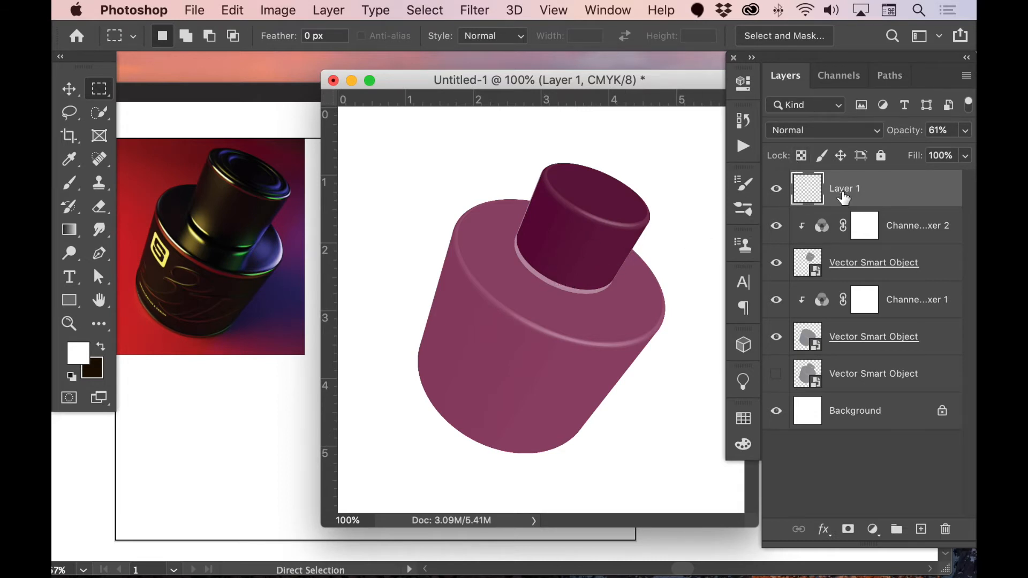
Step: Reduce the highlight layer's opacity to 44% and clip it to the small cylinder
key(e)
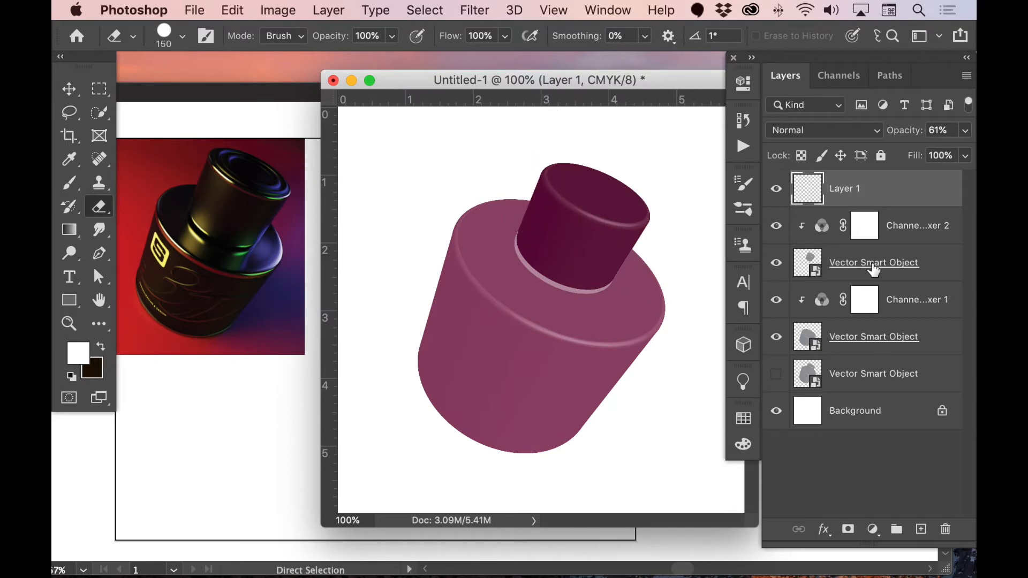
drag(908, 138, 892, 138)
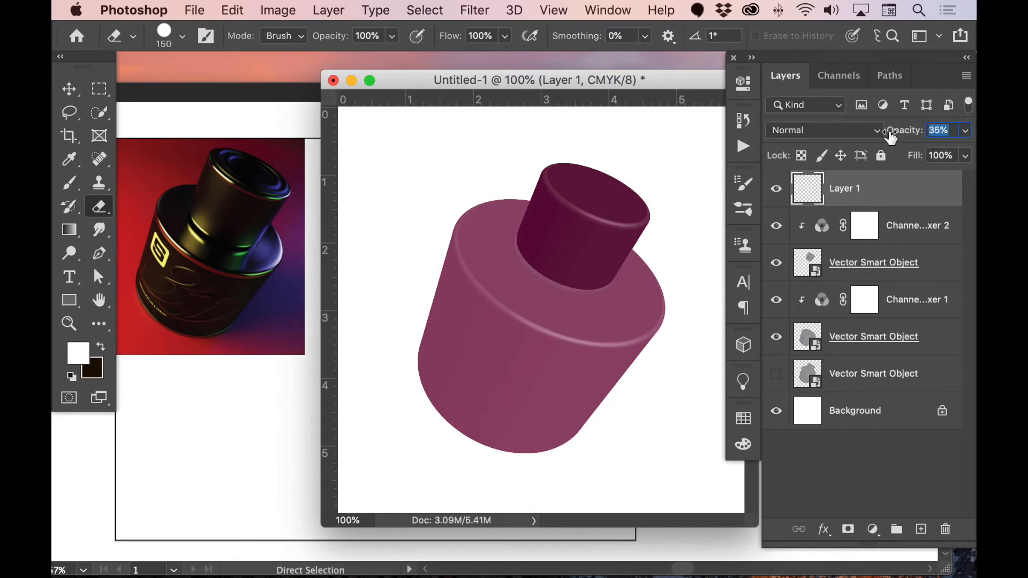
drag(897, 136, 898, 136)
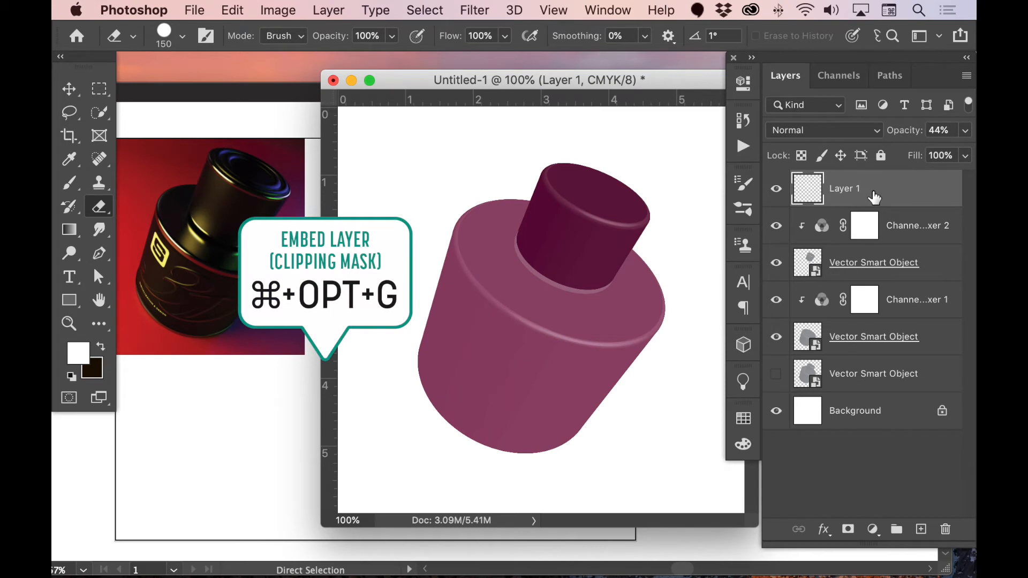
key(super+alt+g)
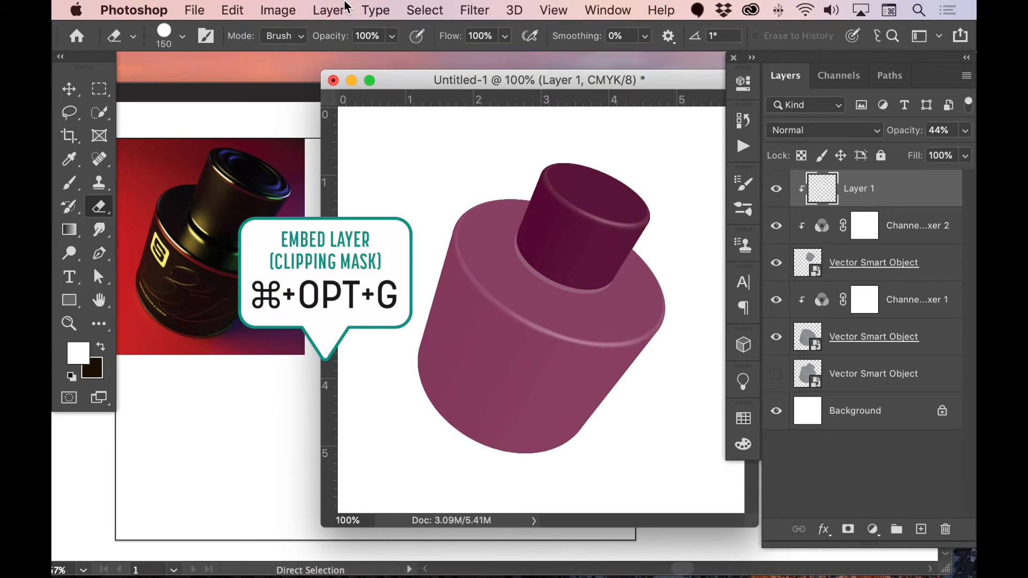
Step: Soften the highlight layer with a Gaussian Blur of 2.9 pixels radius
click(482, 11)
mouse_move(589, 224)
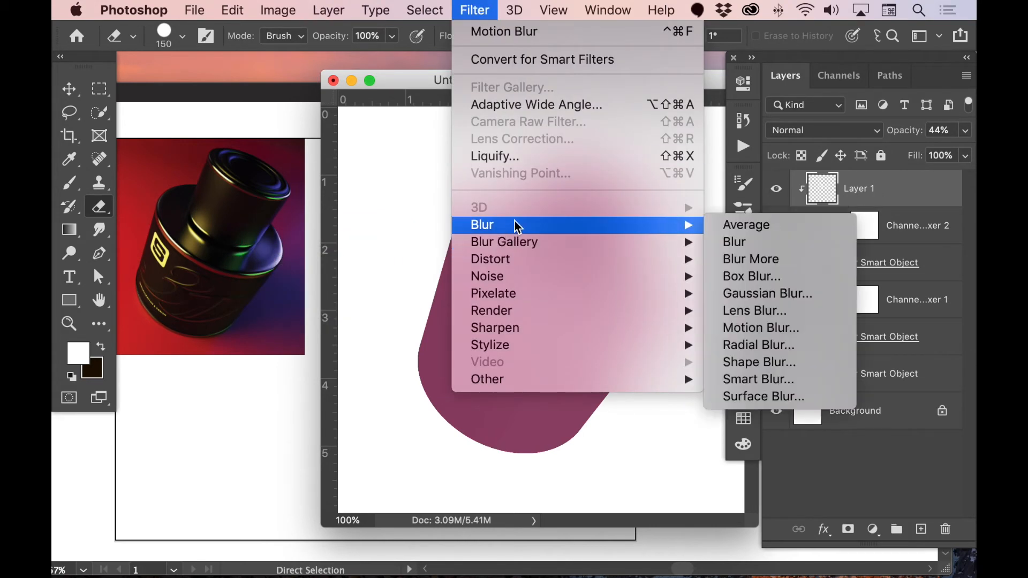
click(777, 295)
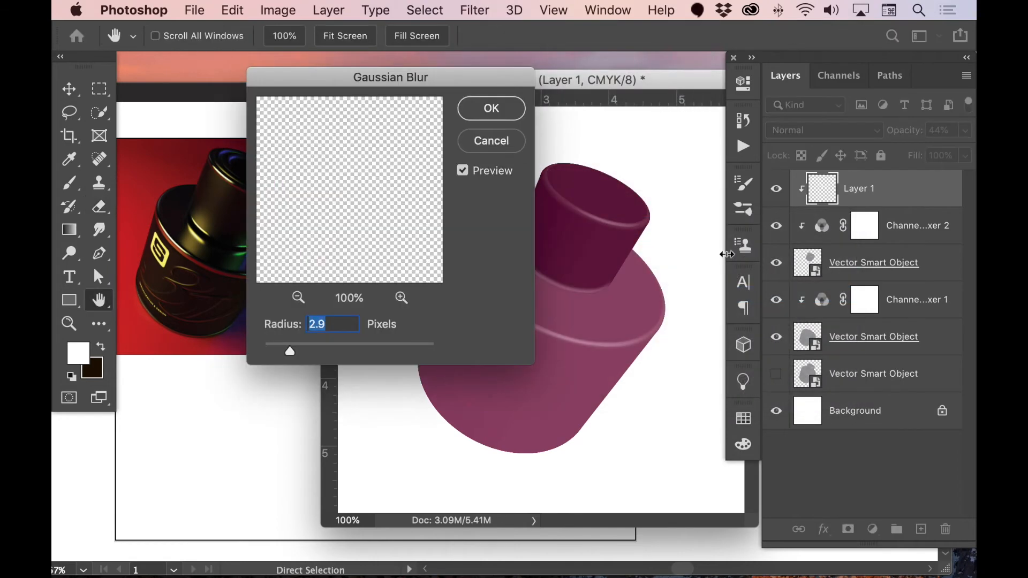
click(501, 116)
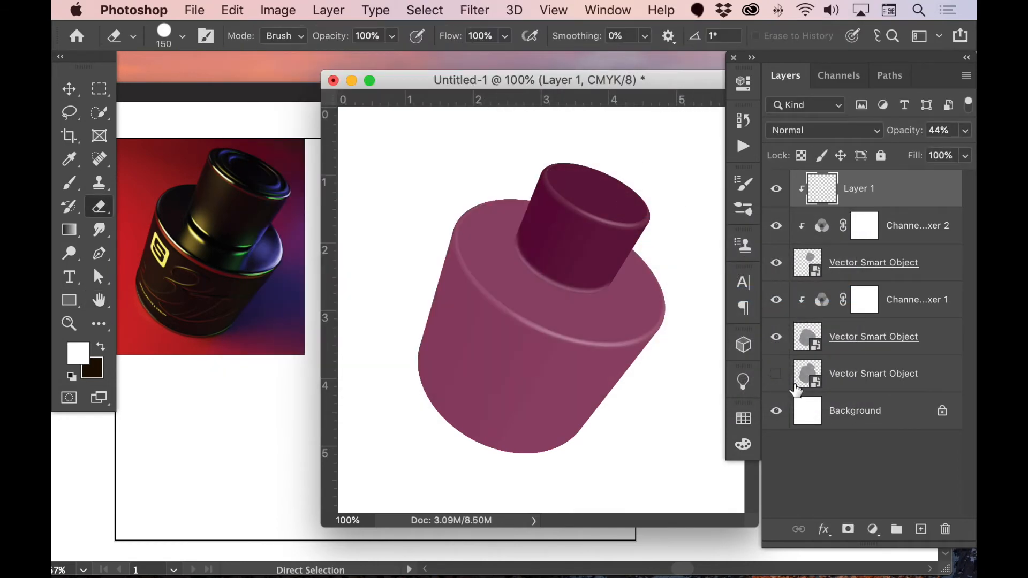
Step: Fill the small cylinder's outline with the dark background color on a new layer beneath it, and blur that layer with the last Gaussian Blur
key(v)
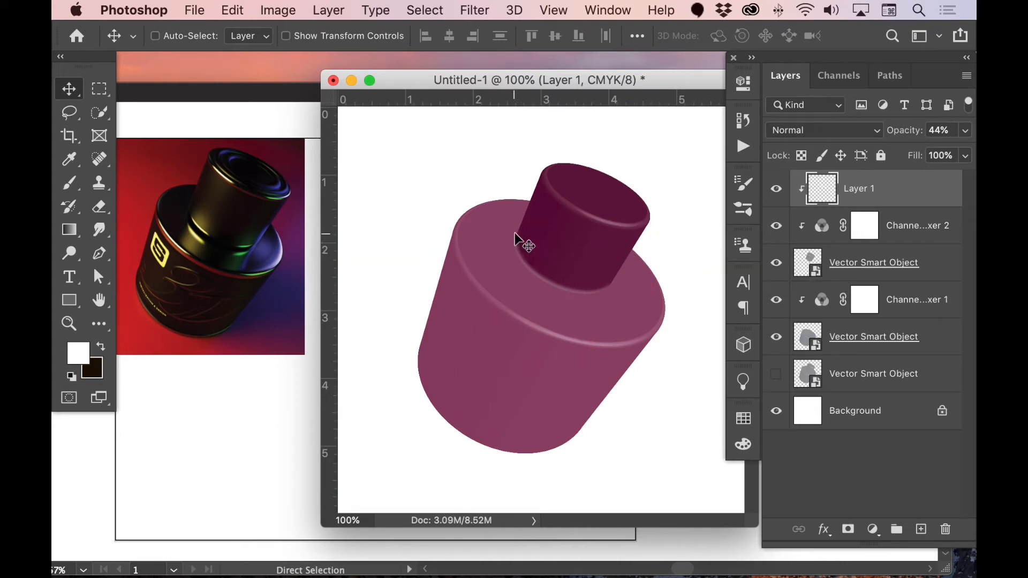
super+click(811, 264)
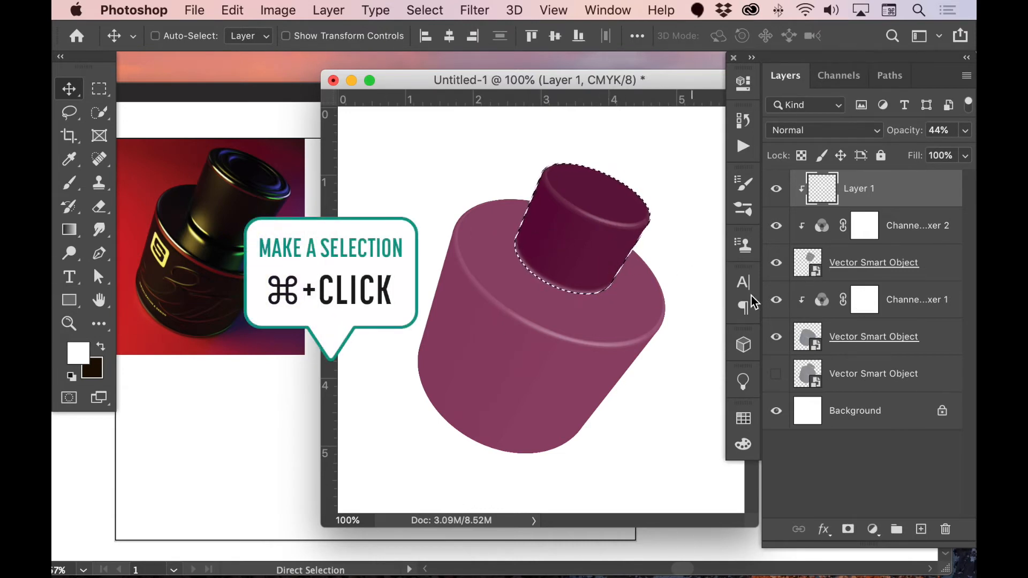
click(888, 263)
click(904, 299)
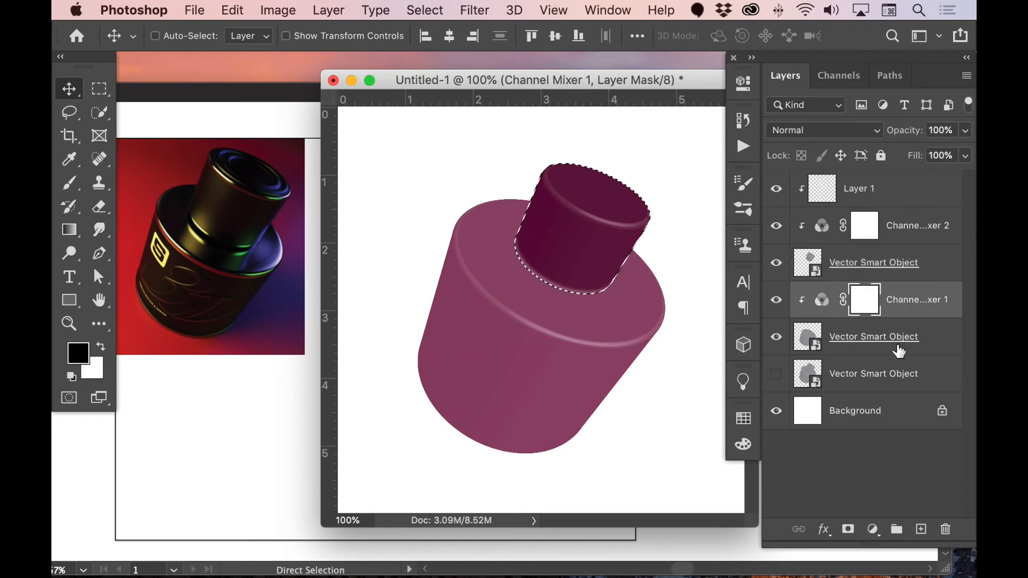
click(921, 529)
key(super+BackSpace)
key(super+d)
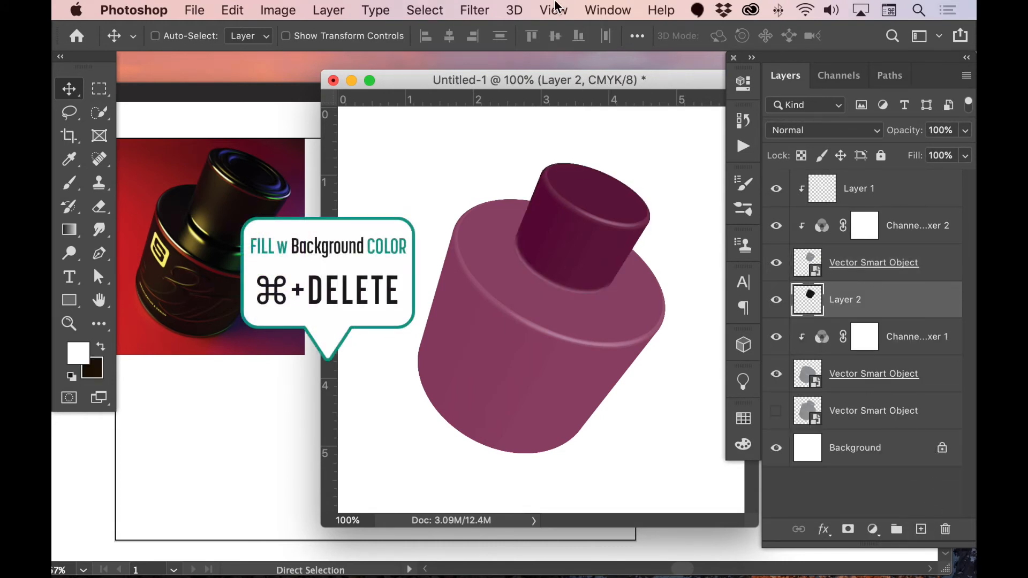
click(473, 11)
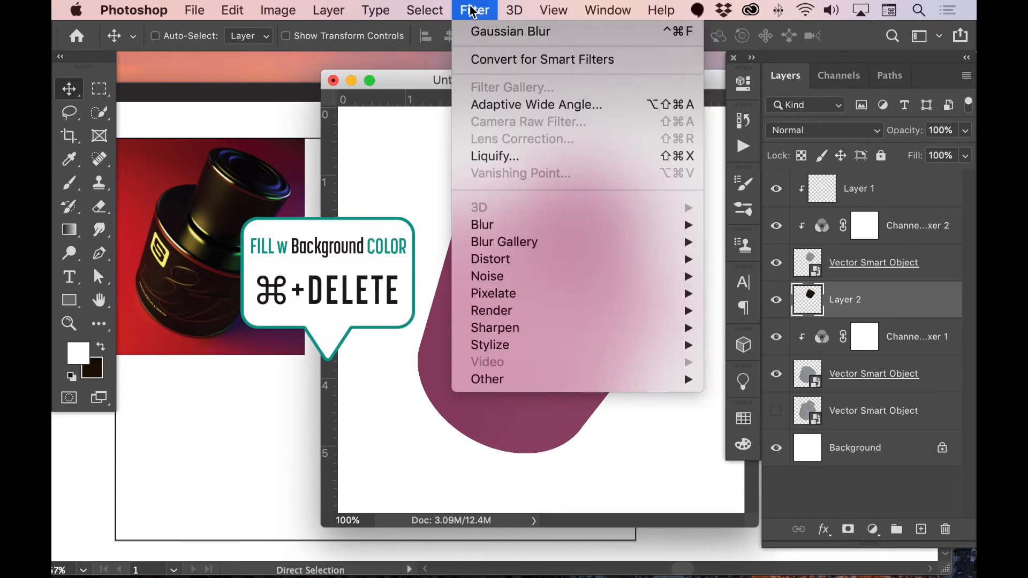
click(483, 31)
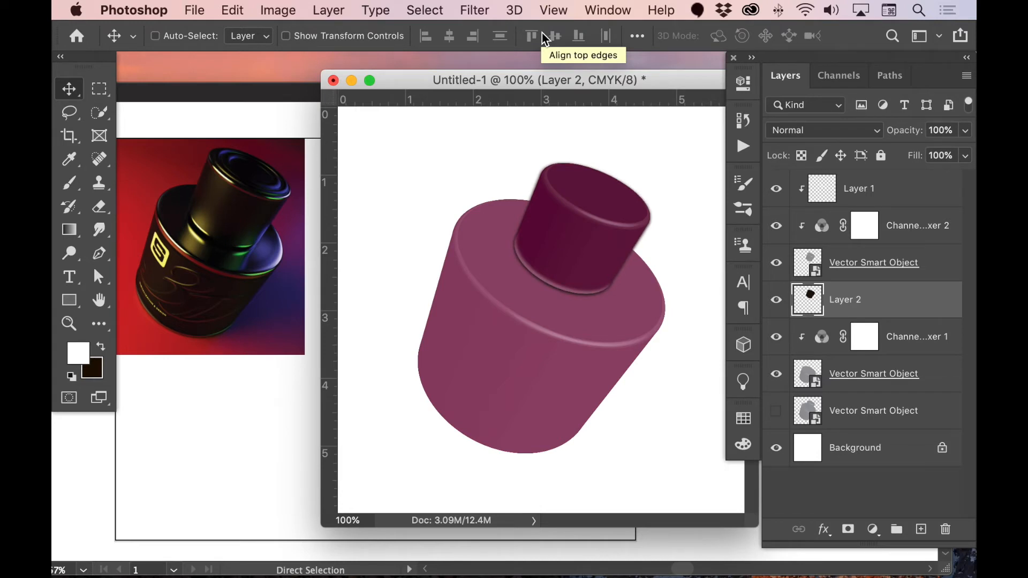
Step: Set the shadow layer beneath the small cylinder to Linear Burn and enlarge it slightly around the cylinder
click(809, 129)
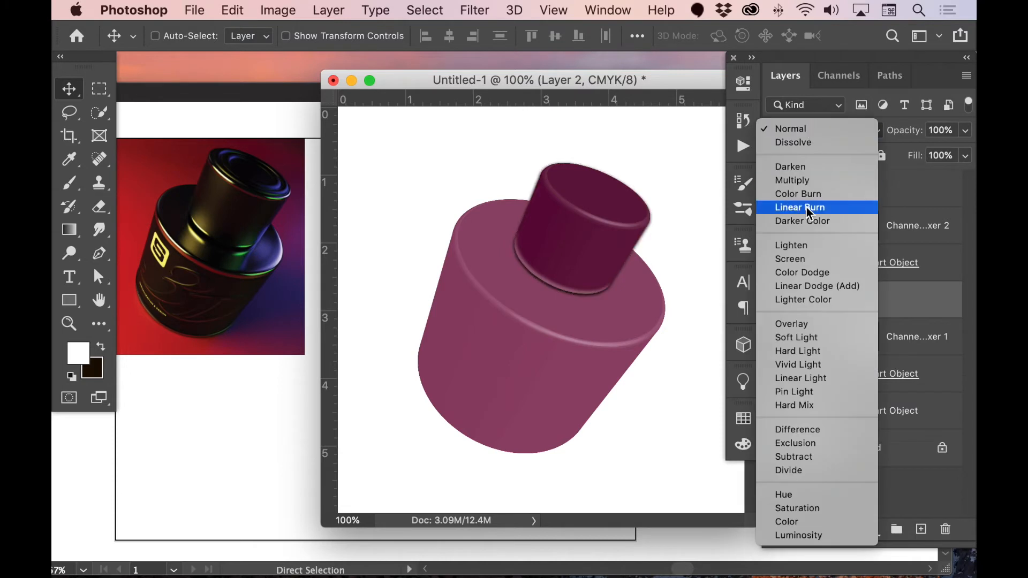
click(805, 209)
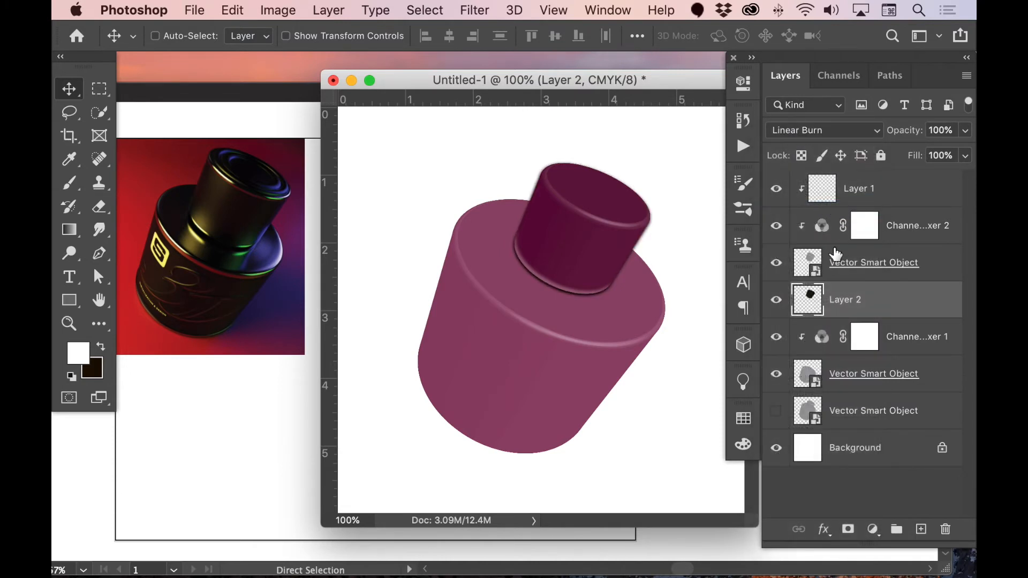
key(super+t)
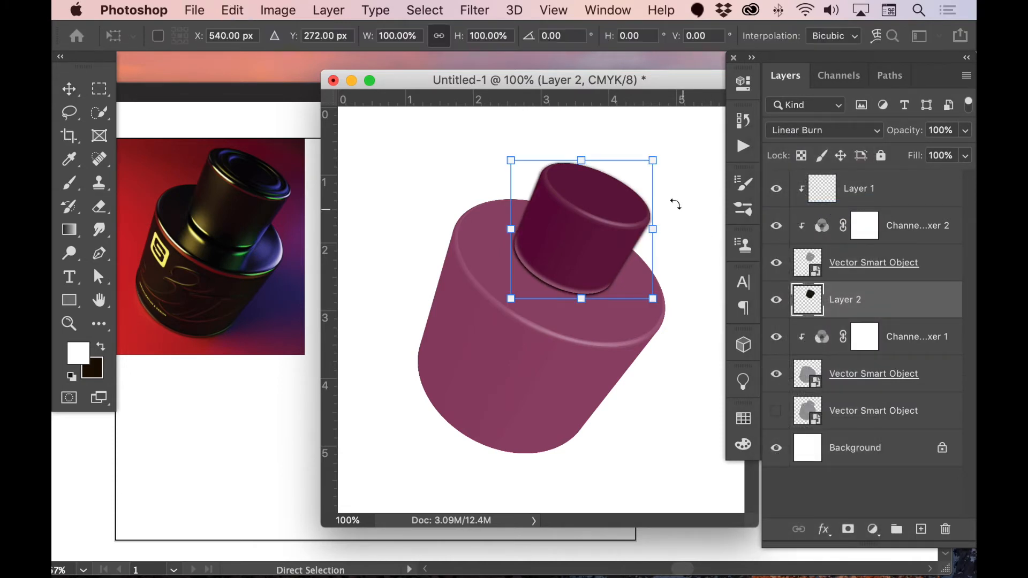
drag(653, 160, 657, 157)
key(Return)
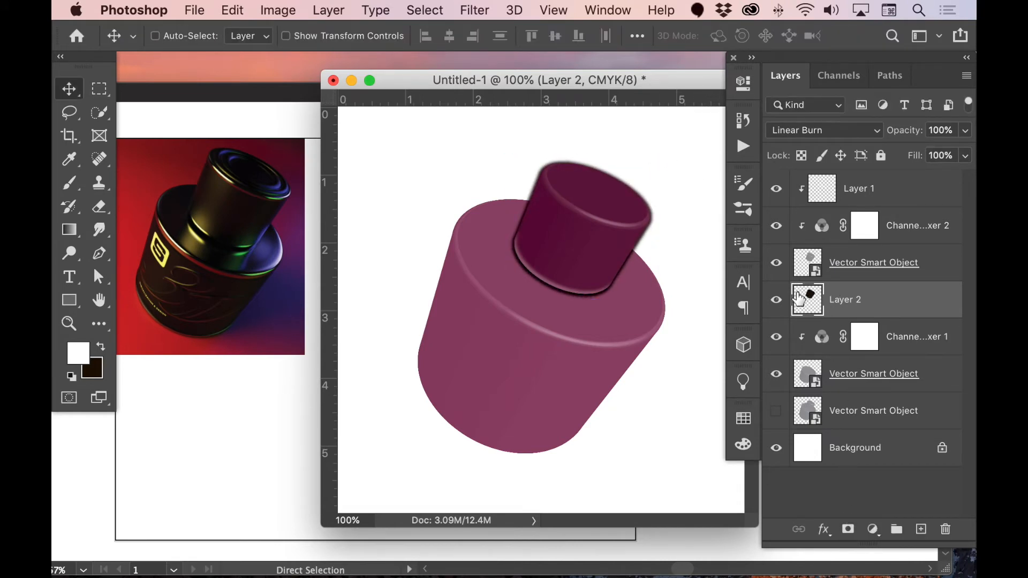
Step: Add a layer mask to the shadow layer and paint black on it with a 125-pixel, 50% opacity brush along the small cylinder's left side
click(848, 529)
key(b)
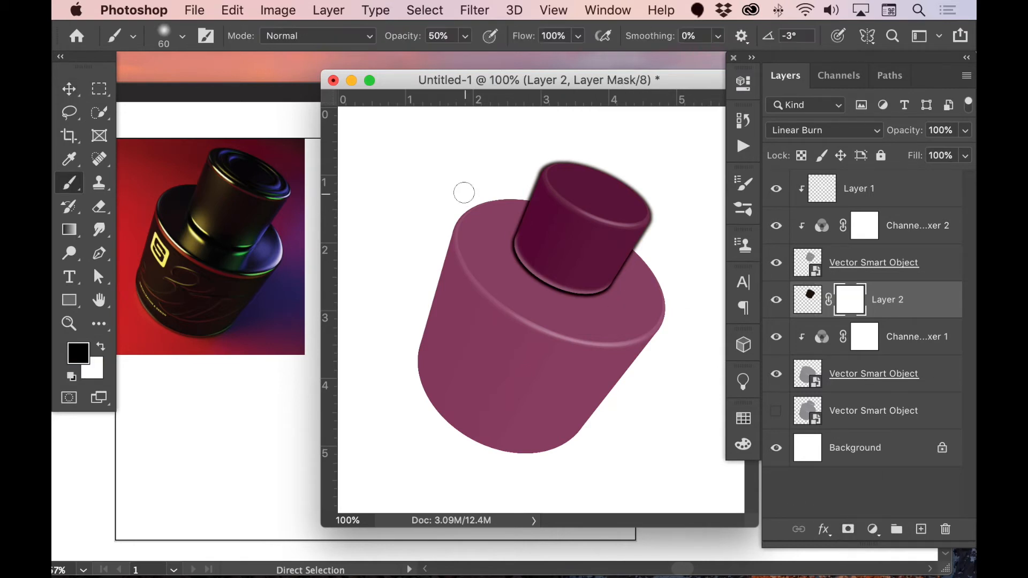
key(bracketright)
key(bracketright)
key(bracketright)
key(bracketright)
key(bracketright)
mouse_move(519, 216)
mouse_down()
mouse_move(554, 147)
mouse_move(531, 185)
mouse_up()
Step: Set the brush opacity to 100% and mask out the shadow around the small cylinder's sides and top, keeping it along the lower edge
key(0)
key(9)
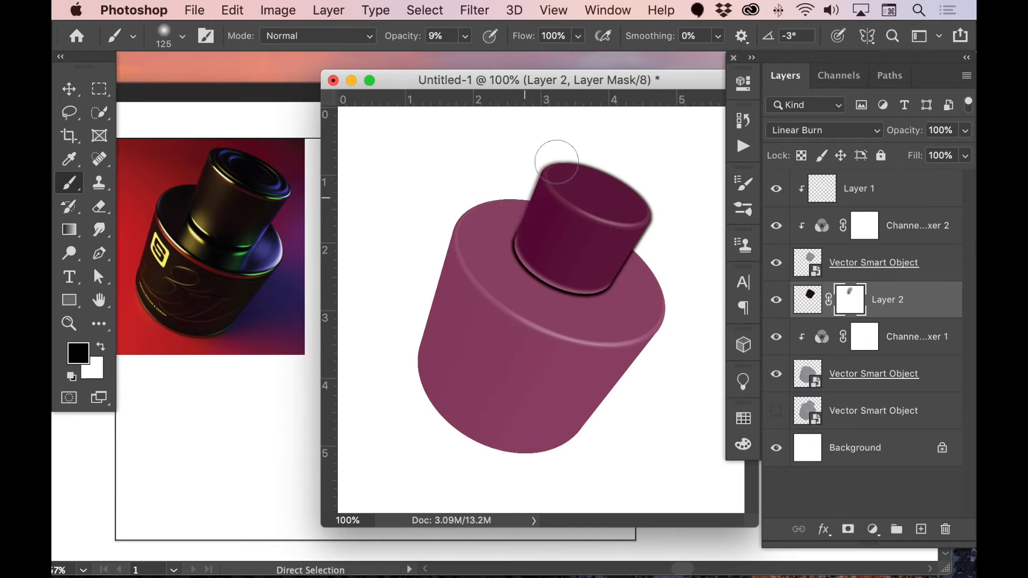
click(408, 39)
text(0)
key(Return)
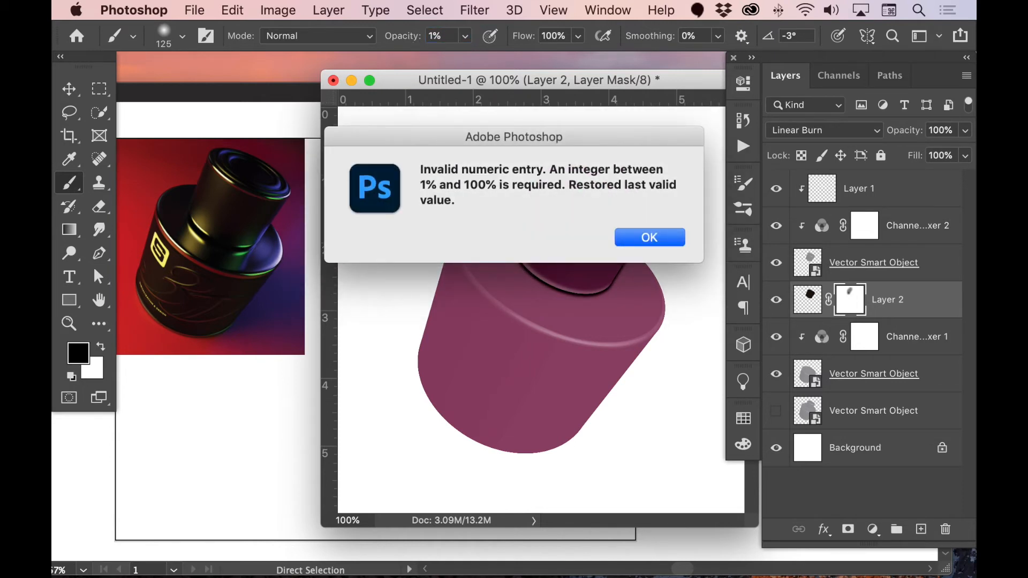
click(645, 236)
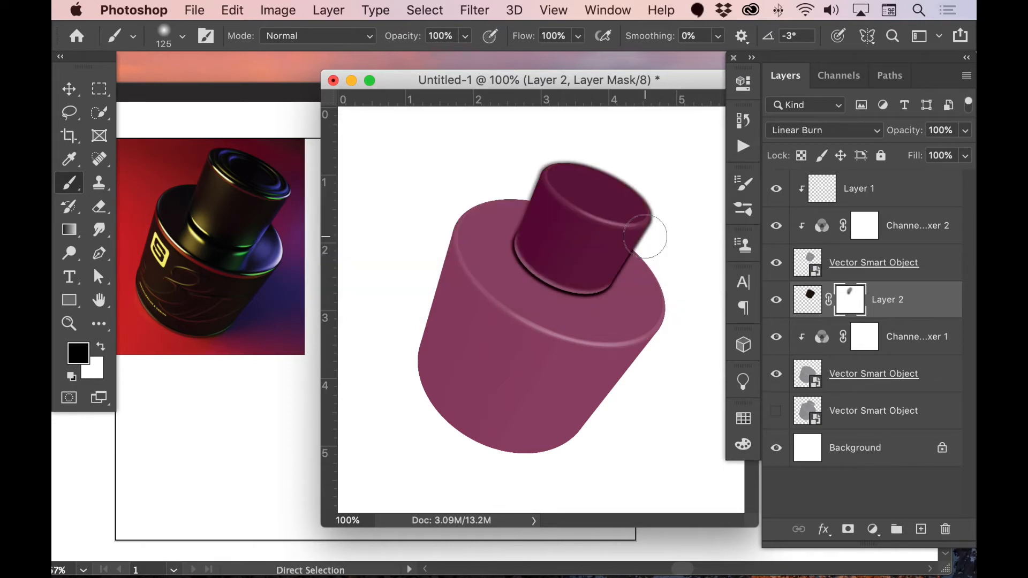
mouse_move(525, 208)
mouse_down()
mouse_move(565, 158)
mouse_move(577, 161)
mouse_move(651, 202)
mouse_move(630, 266)
mouse_up()
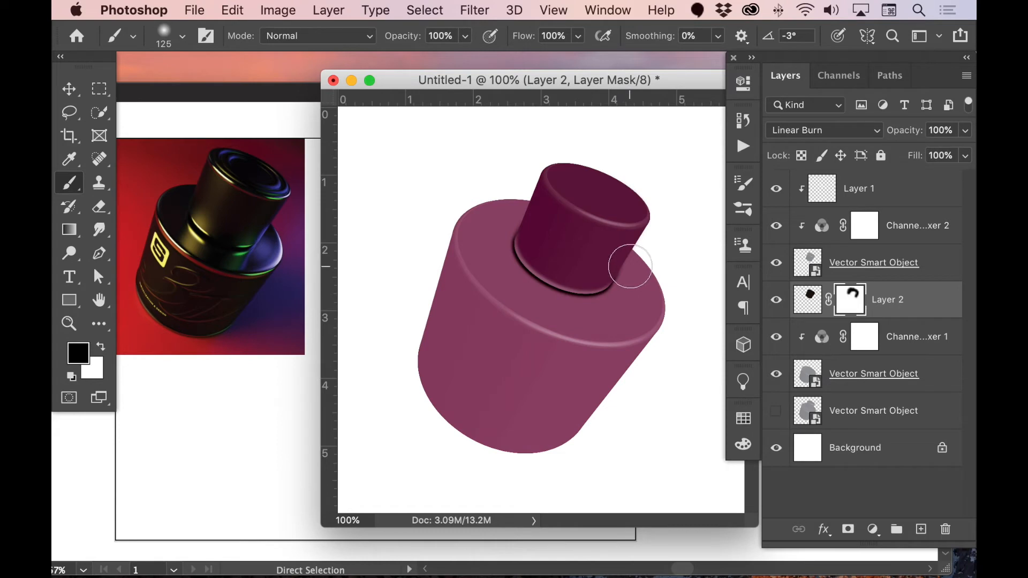
Step: Shrink the brush to 70 pixels and reduce the shadow layer's opacity to 39%
key(bracketleft)
key(bracketleft)
key(bracketleft)
key(bracketleft)
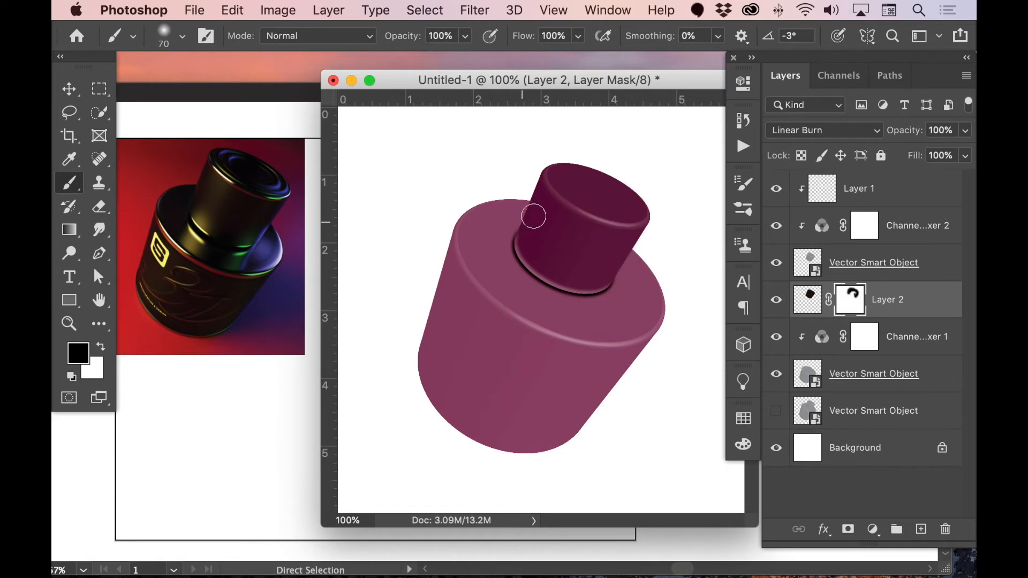
drag(917, 139, 888, 134)
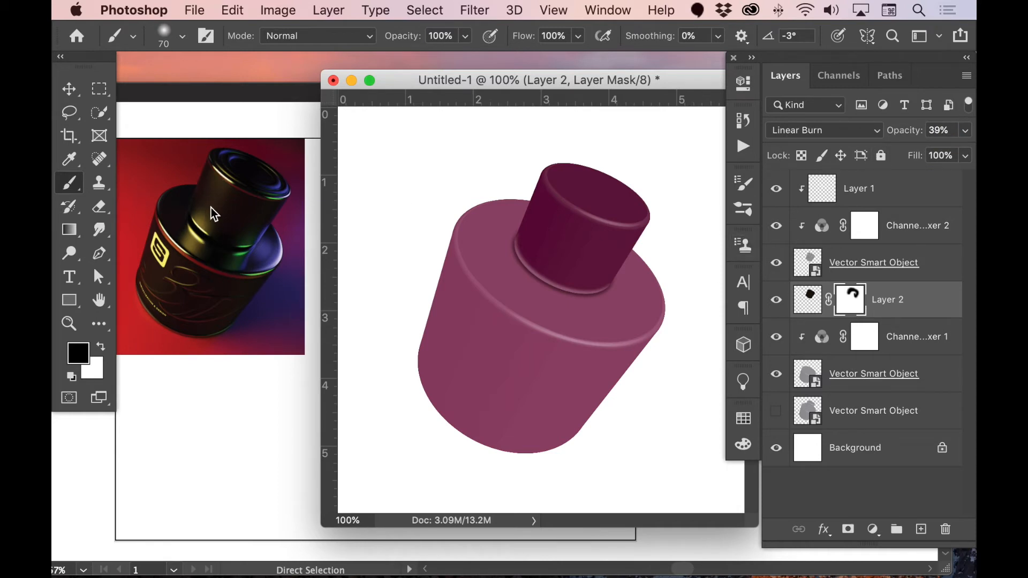
Step: Add a new layer clipped to the small cylinder and move it above the edge highlight layer
click(886, 262)
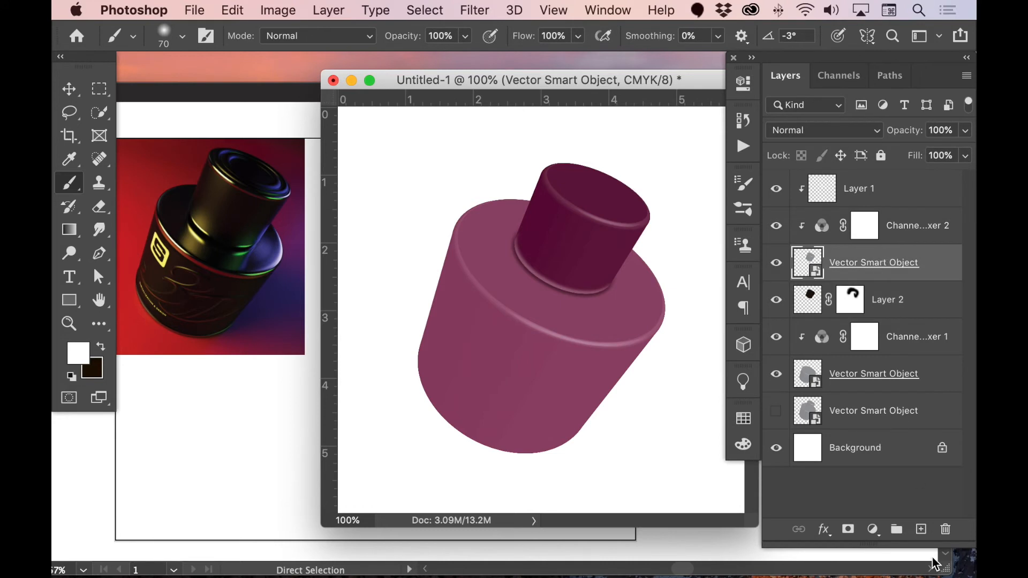
click(920, 529)
key(super+bracketright)
key(super+bracketright)
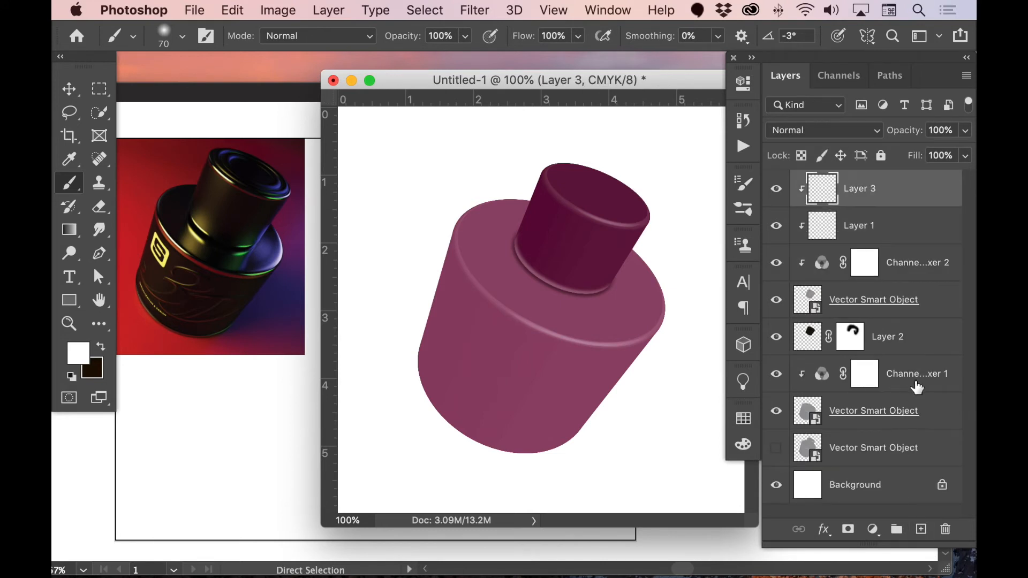
Step: Paint a soft white glow on the small cylinder's lower left with a 150-pixel, 30% opacity brush, and set the layer's opacity to 83%
key(b)
key(bracketright)
key(bracketright)
key(bracketright)
key(bracketright)
key(bracketright)
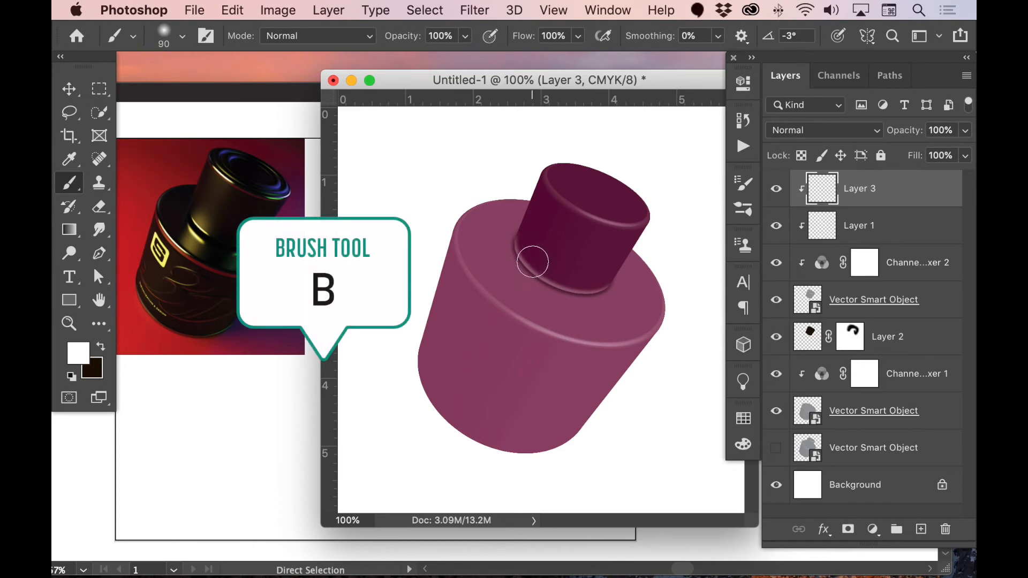
key(3)
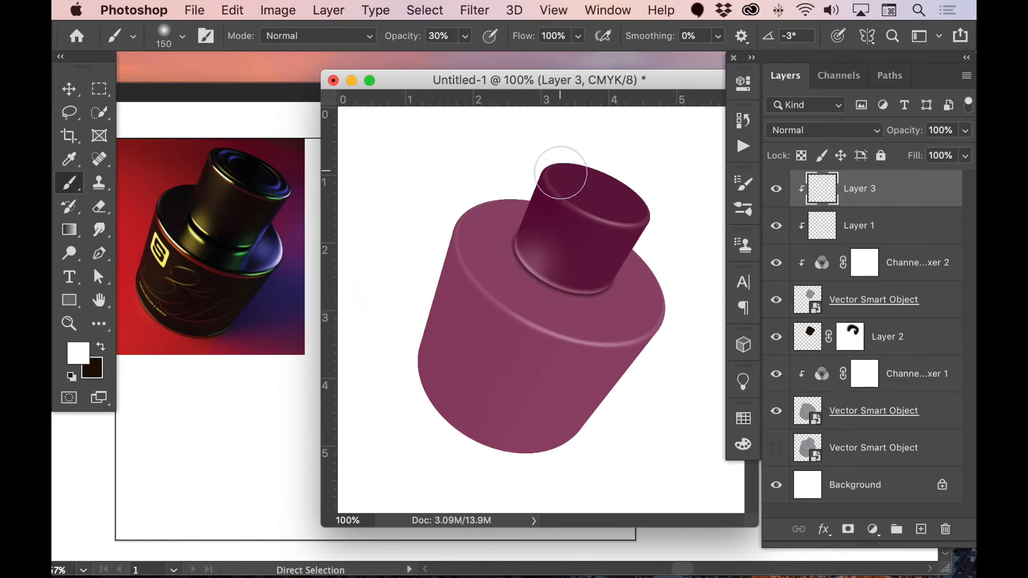
click(637, 291)
drag(908, 136, 891, 136)
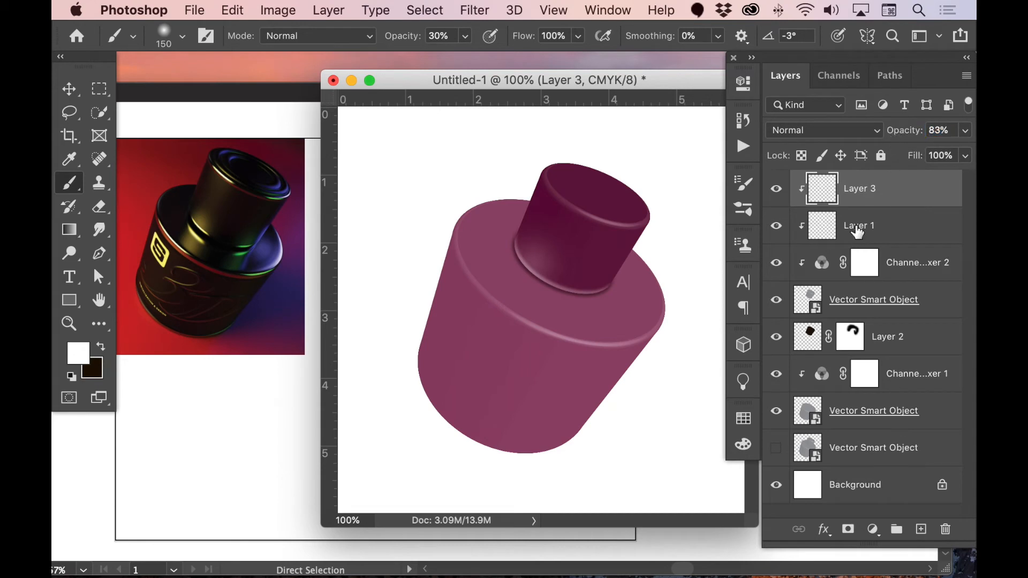
Step: Paint a soft white glow on the large cylinder's top face on a new layer clipped above its Channel Mixer, at 68% layer opacity
click(868, 410)
click(899, 380)
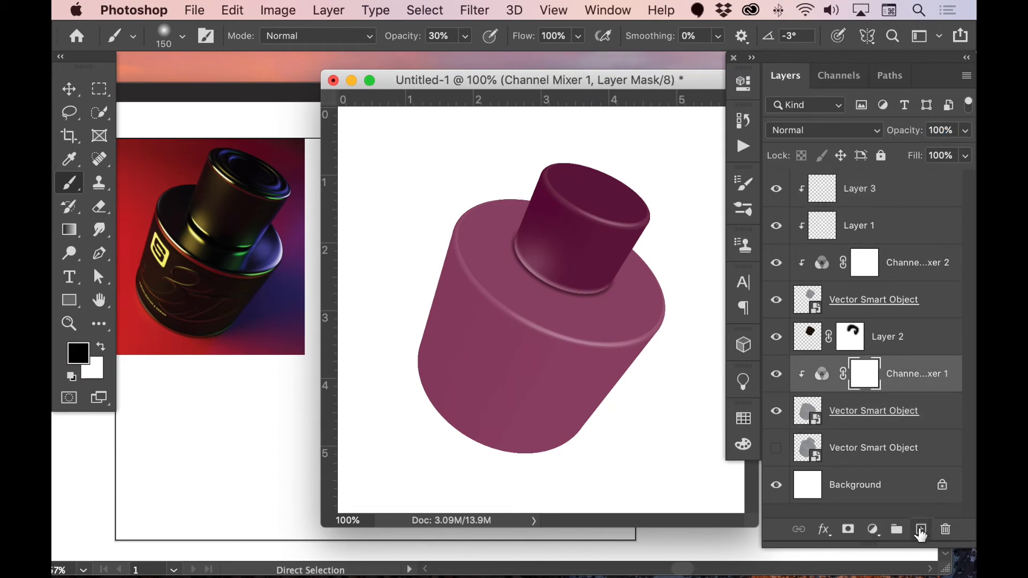
click(921, 529)
key(super+alt+g)
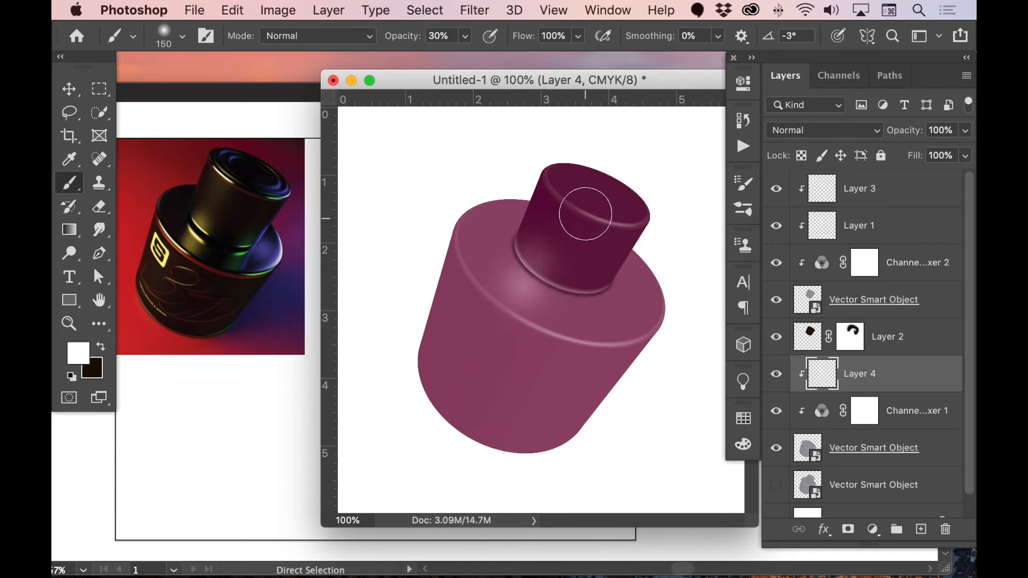
drag(914, 134, 874, 138)
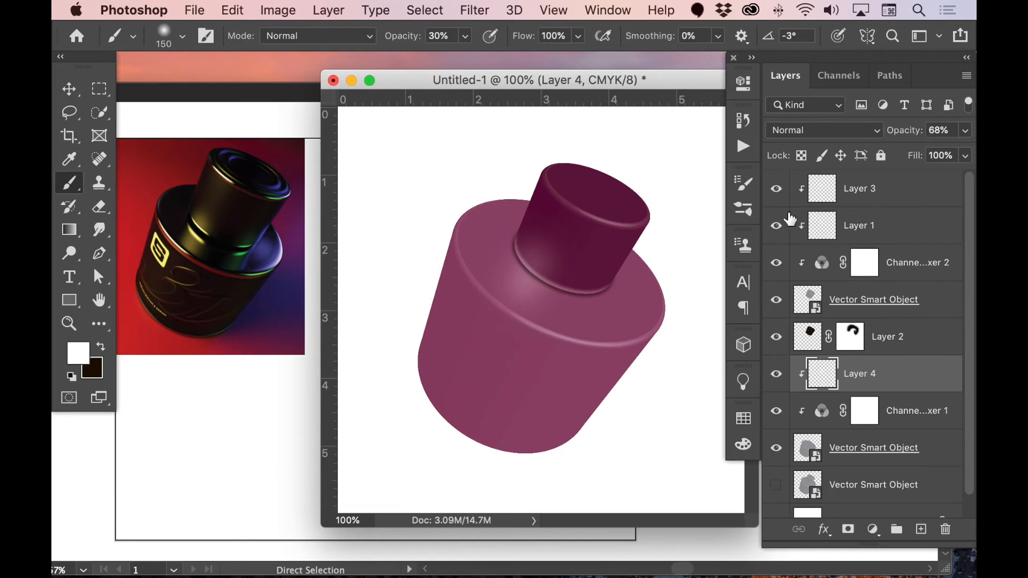
Step: Add a new layer above the large cylinder's glow layer and draw an elliptical selection over the cylinder's top face
key(a)
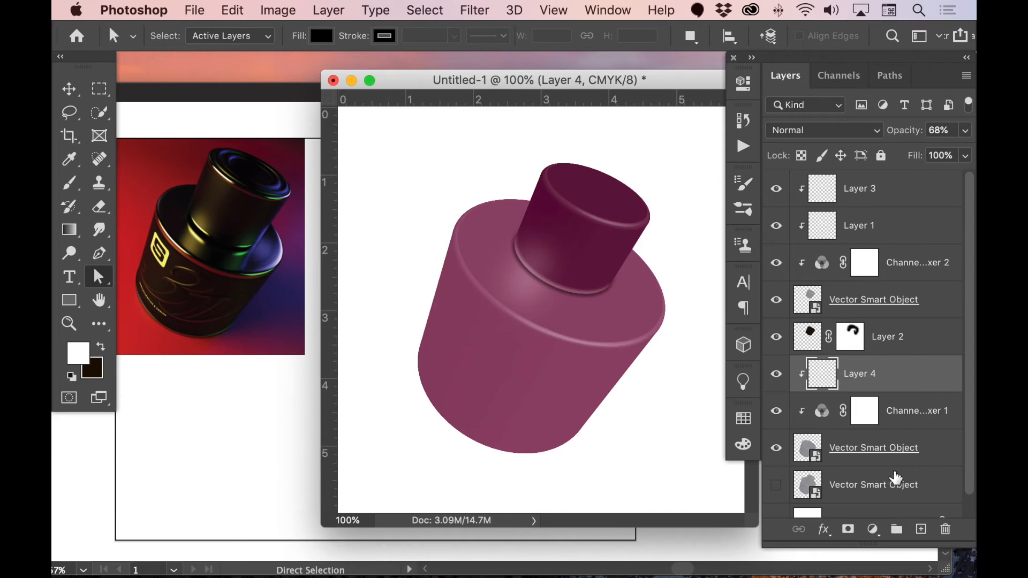
scroll(899, 465, down, 1)
key(l)
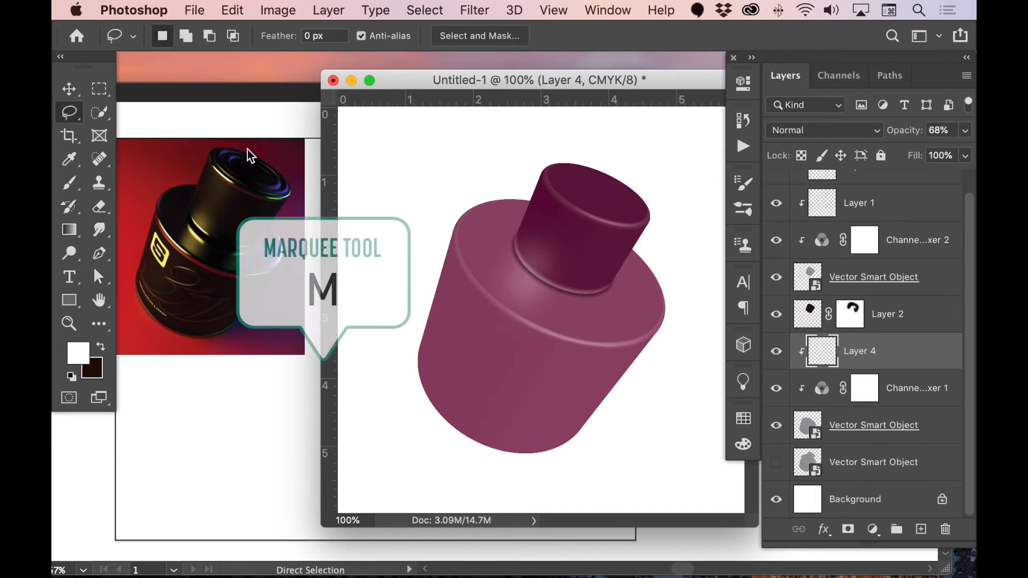
key(m)
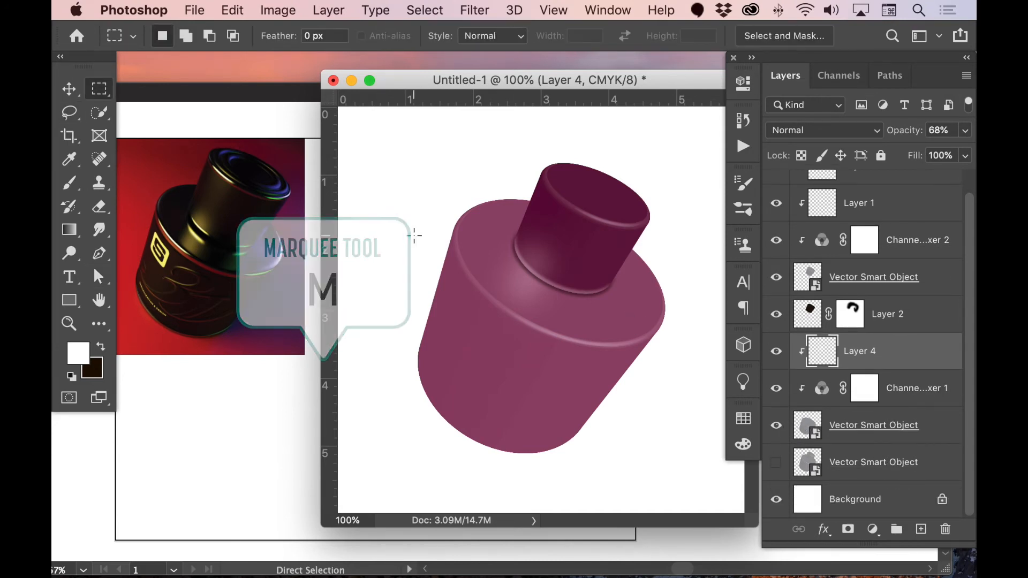
key(shift+m)
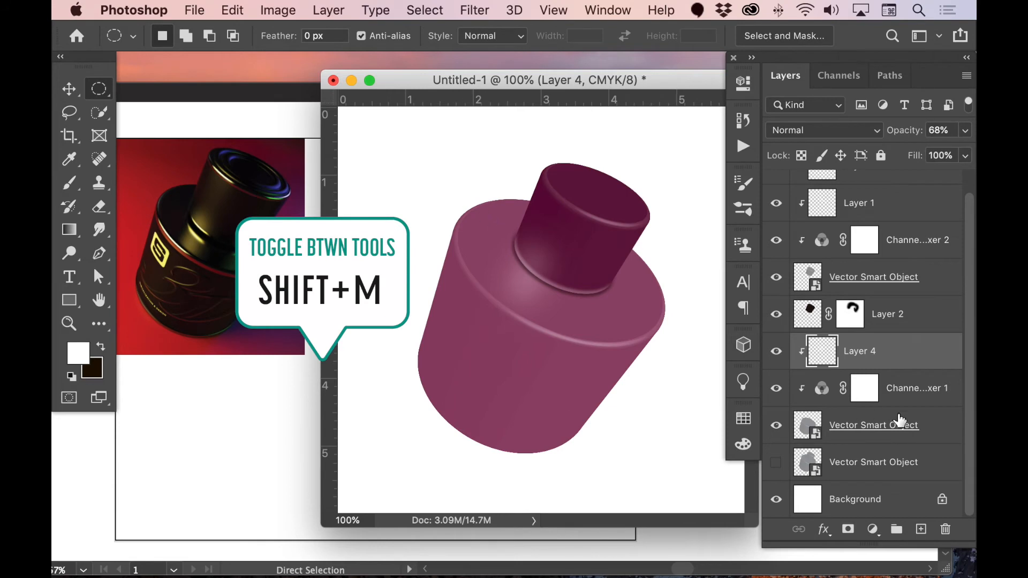
click(921, 529)
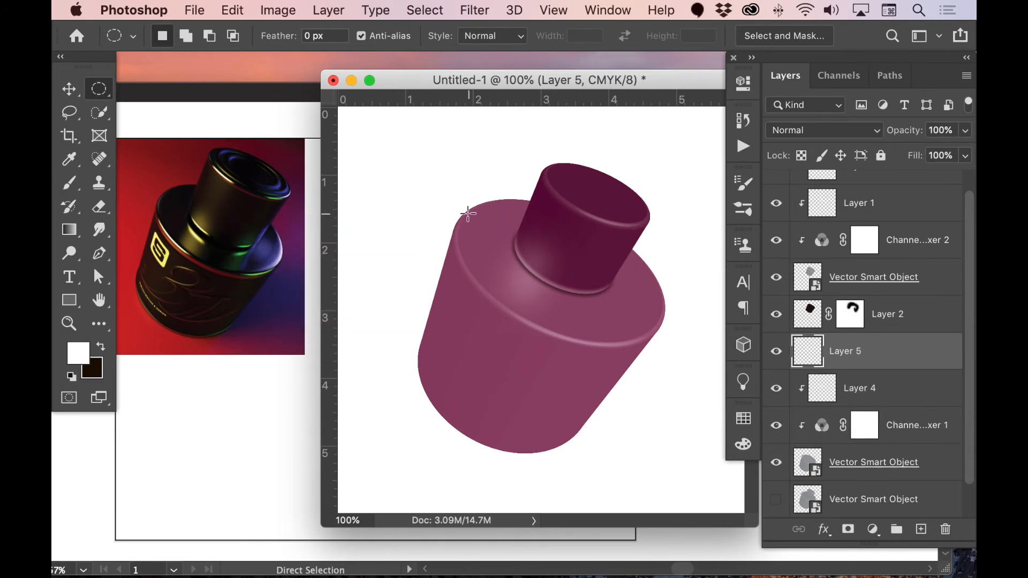
drag(476, 219, 674, 337)
Step: Transform the elliptical selection to match the large cylinder's top face: rotate it 25.41°, scale it to 103.19% width and 91.09% height, and nudge it into place
click(420, 10)
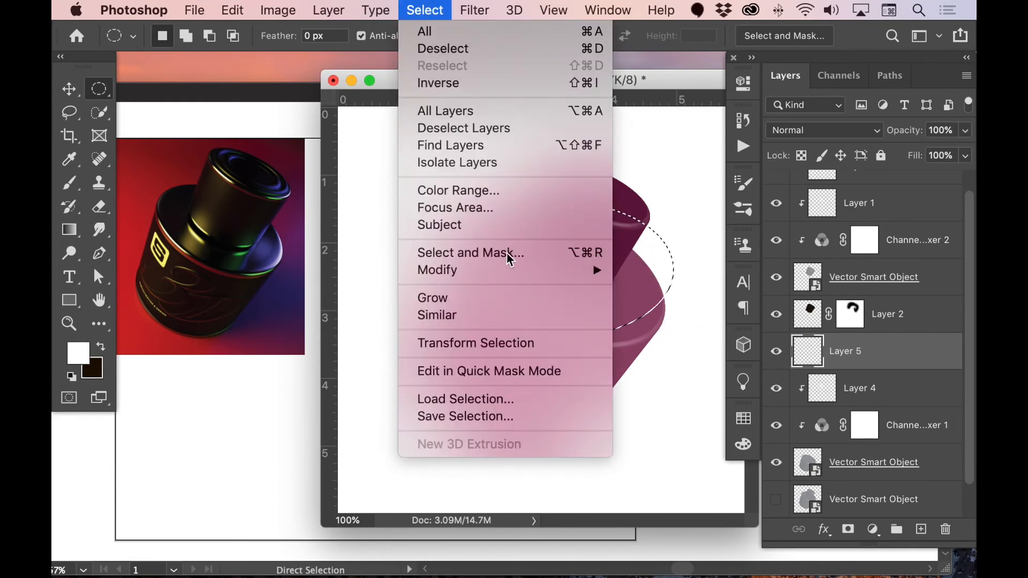
click(508, 341)
drag(695, 268, 692, 330)
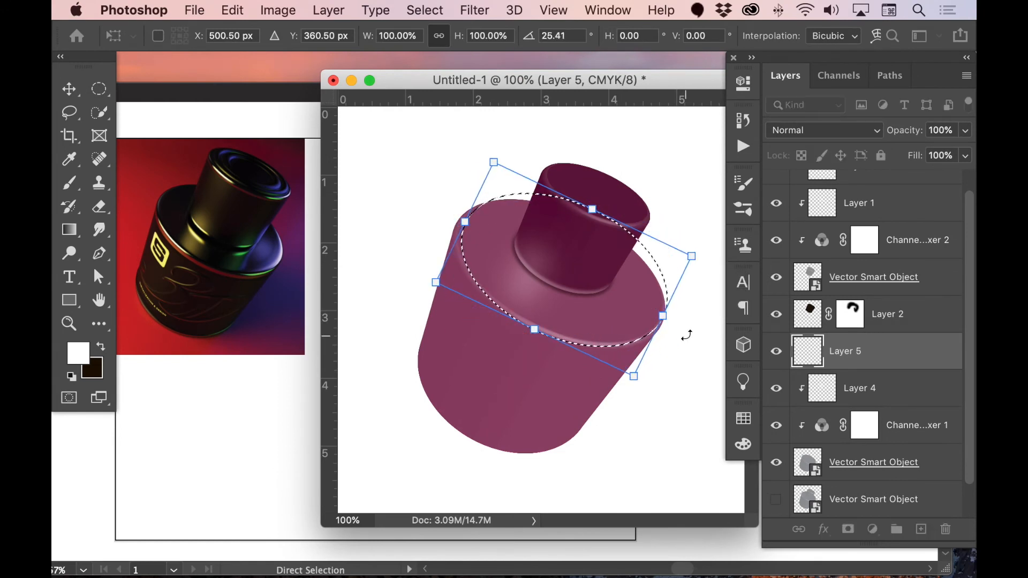
drag(592, 211, 587, 221)
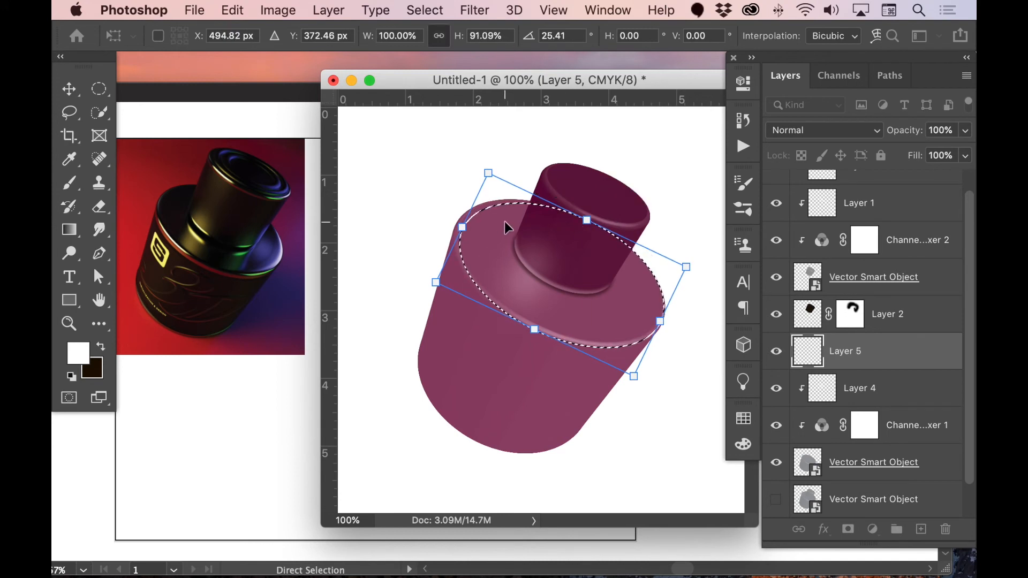
drag(461, 227, 456, 225)
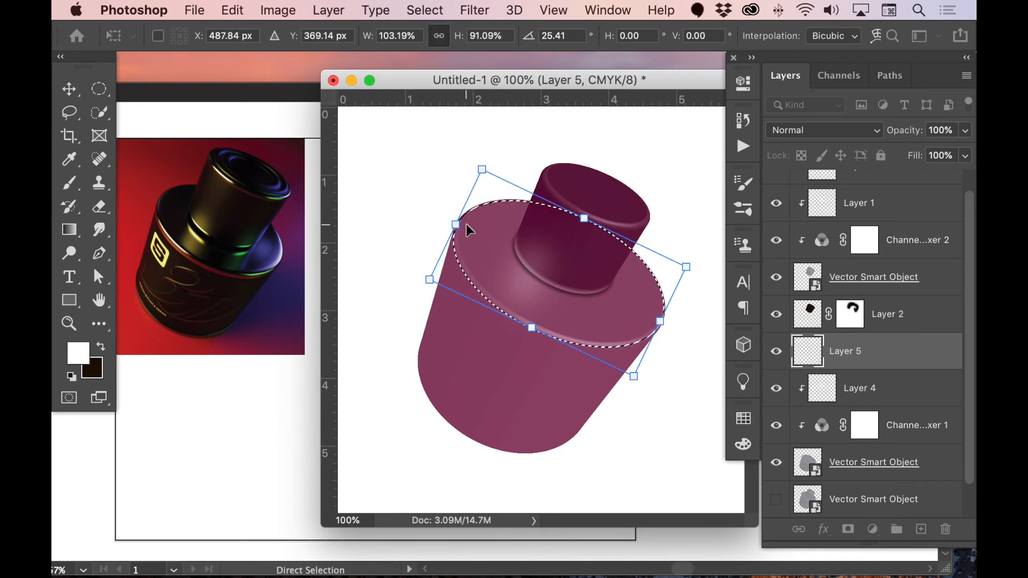
key(Right)
key(Up)
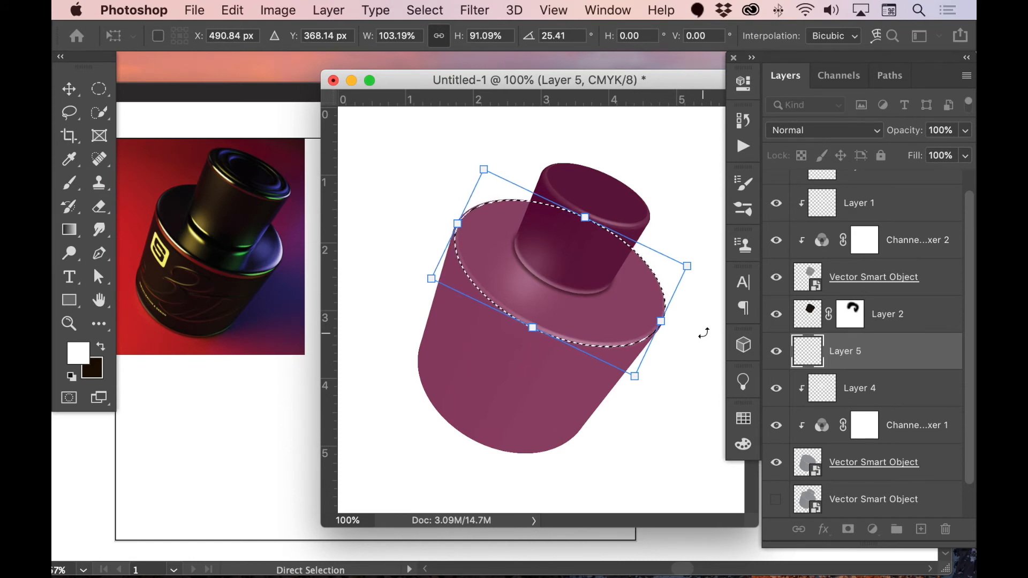
key(Return)
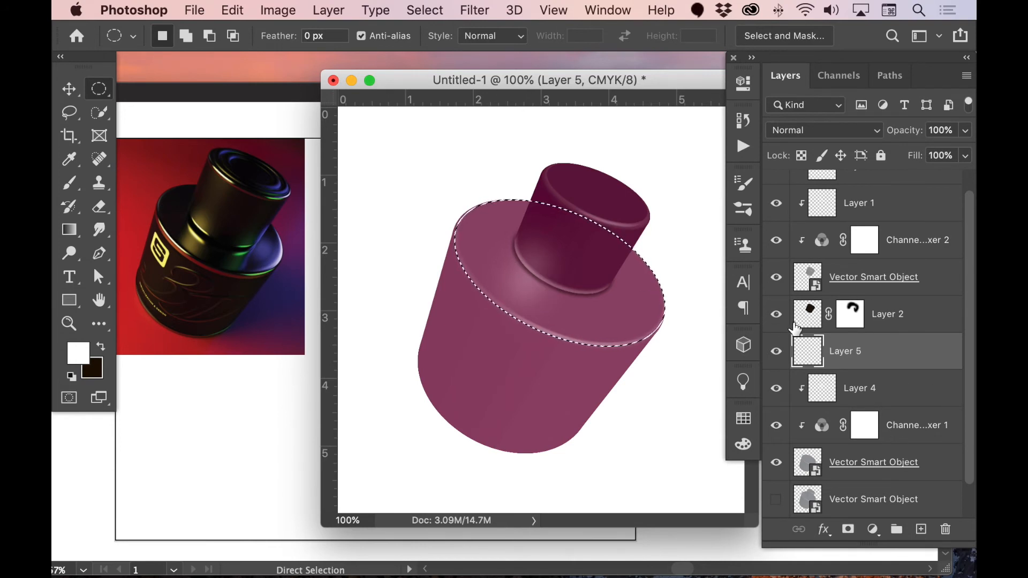
Step: Fill the elliptical selection with the dark background color, deselect it and hide the layer
key(super+BackSpace)
key(super+d)
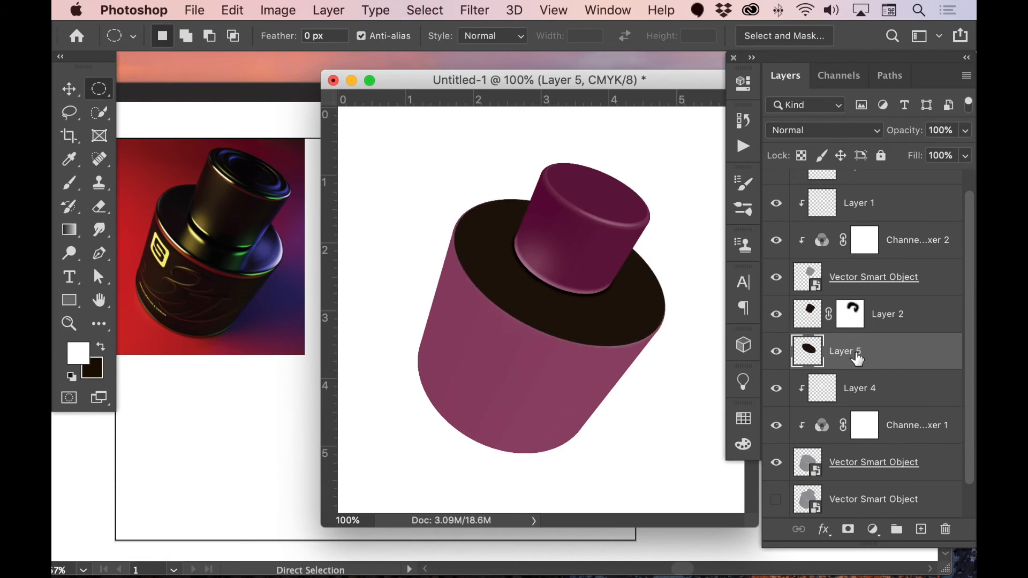
click(775, 353)
Step: Load the hidden dark ellipse's outline as a selection and fill it with white on a new layer
super+click(810, 349)
click(920, 530)
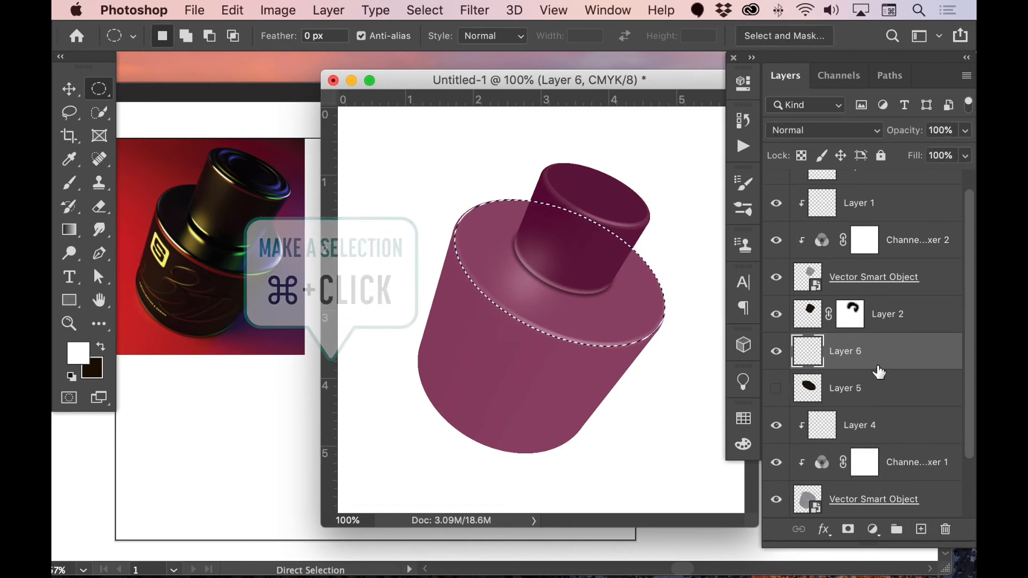
key(alt+BackSpace)
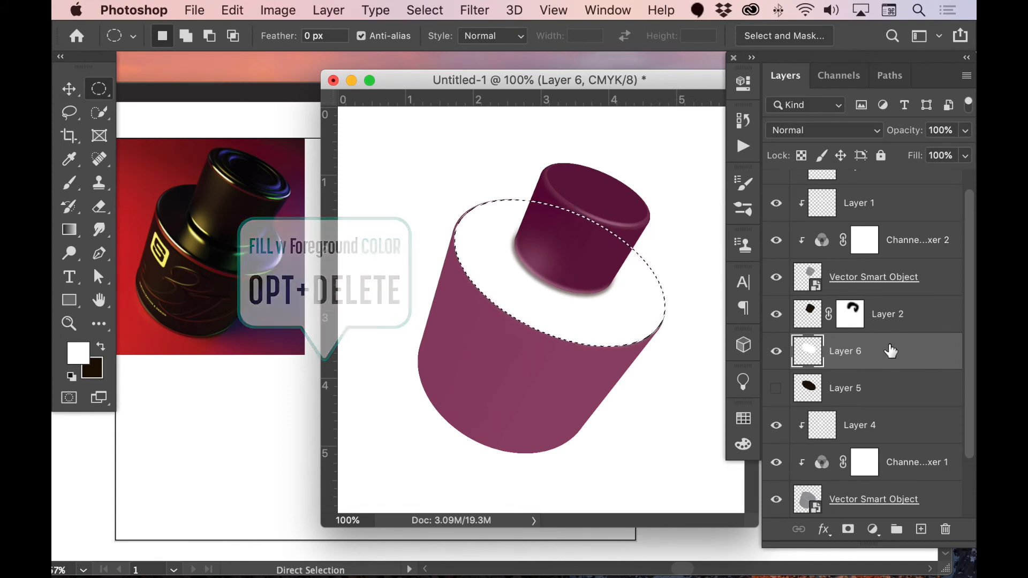
Step: Offset the elliptical selection up and to the left, enlarge it slightly, delete the white inside it to leave a thin rim, and deselect
key(shift+Up)
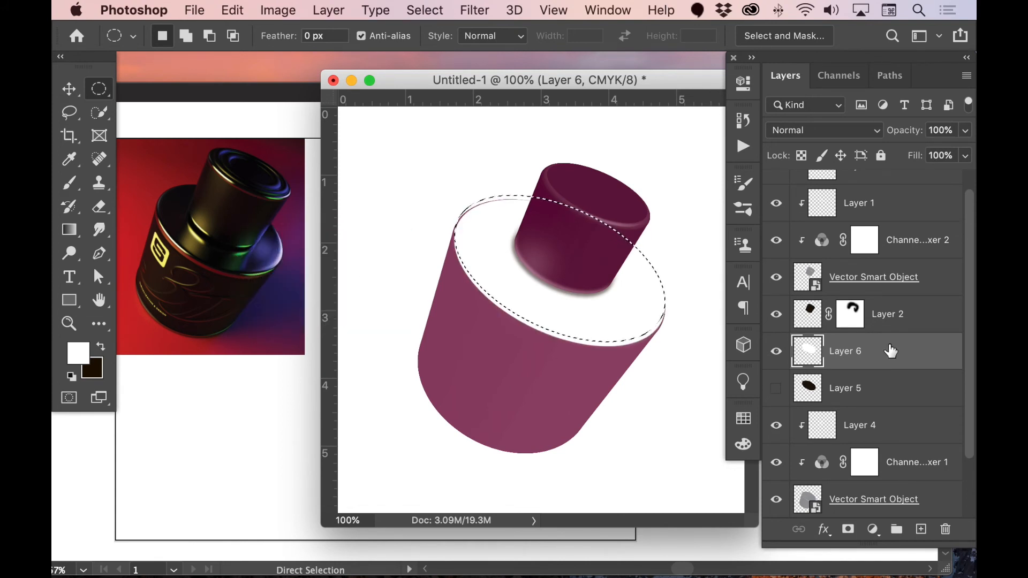
key(shift+Left)
key(shift+Left)
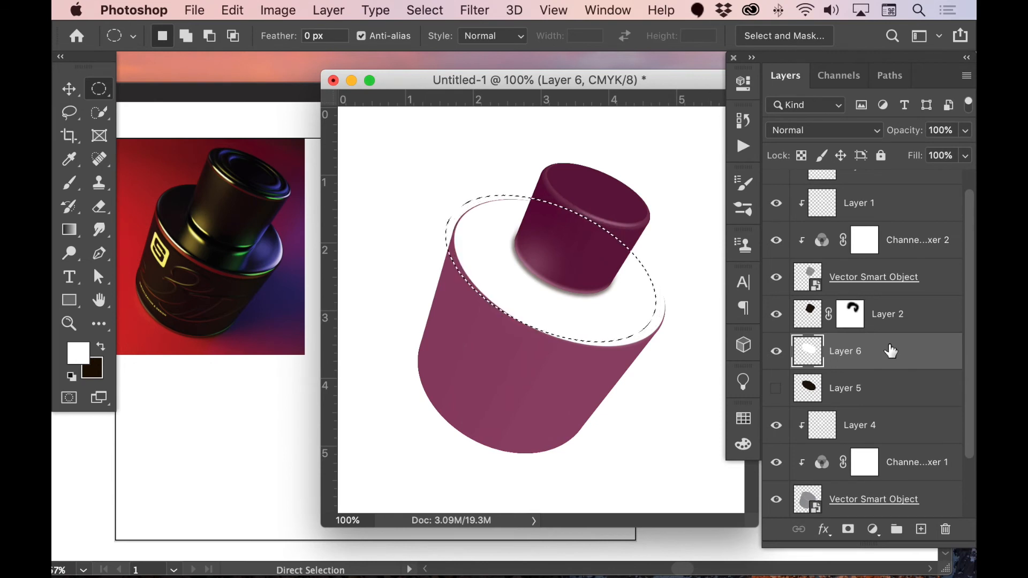
key(shift+Right)
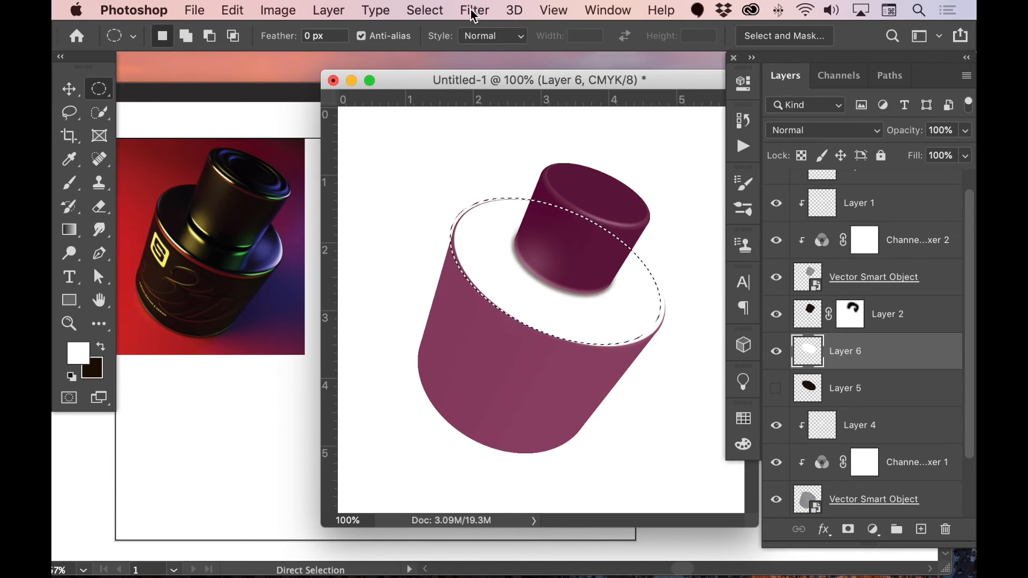
click(426, 11)
click(467, 342)
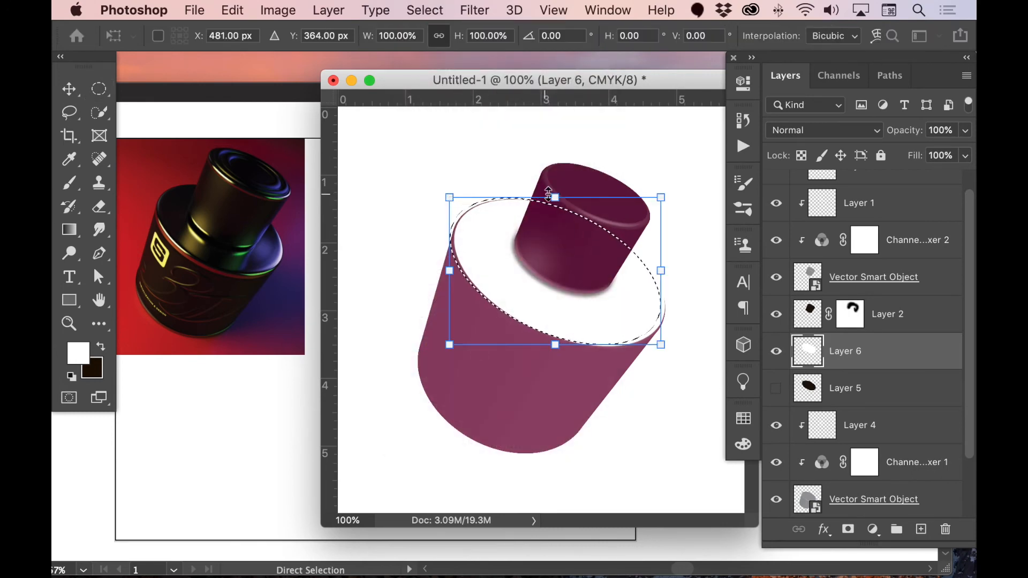
drag(556, 197, 556, 195)
key(Return)
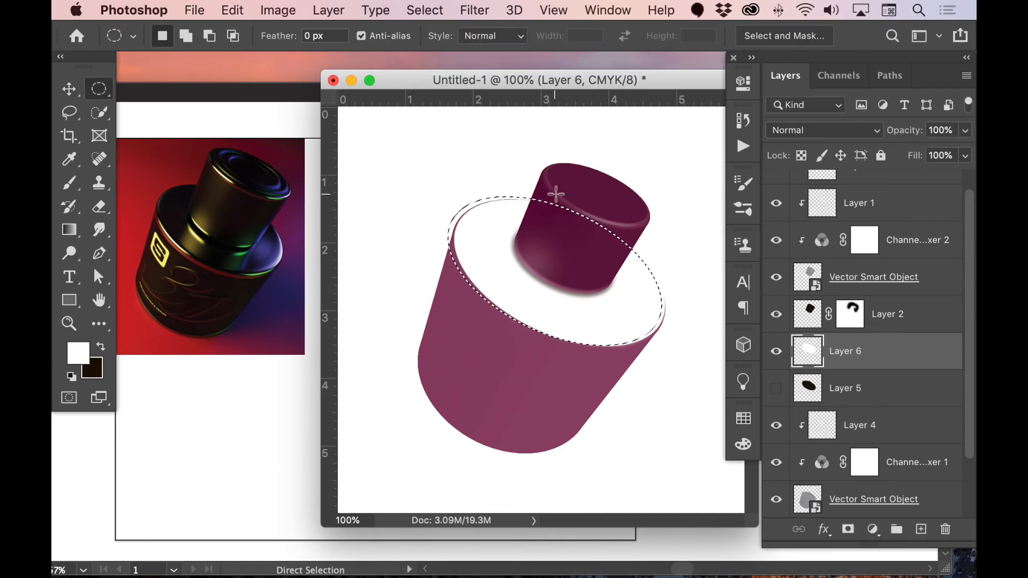
key(Delete)
key(super+d)
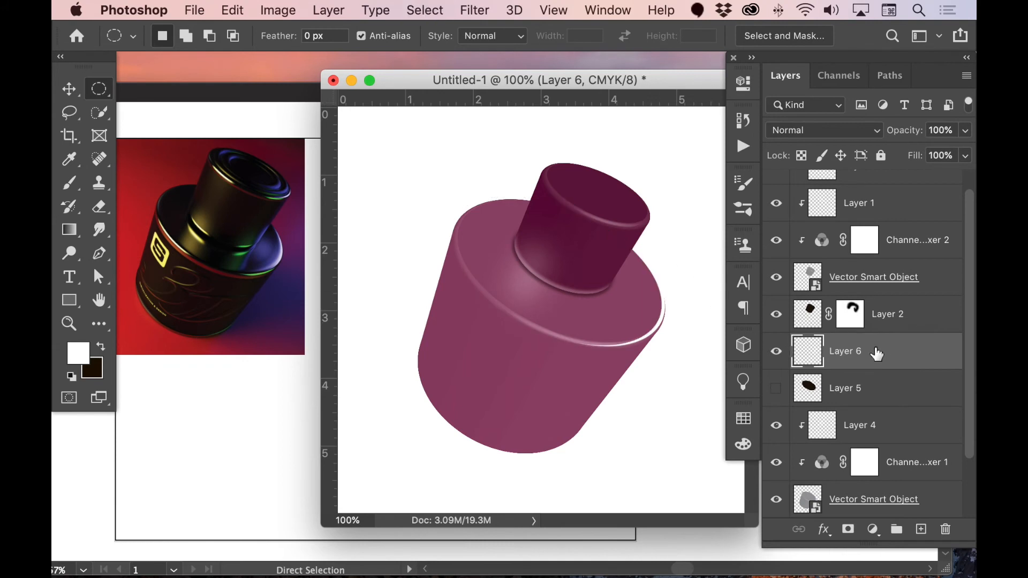
Step: Place the white rim layer below the hidden dark ellipse layer, clip it to the large cylinder and set its opacity to 79%
key(v)
click(776, 353)
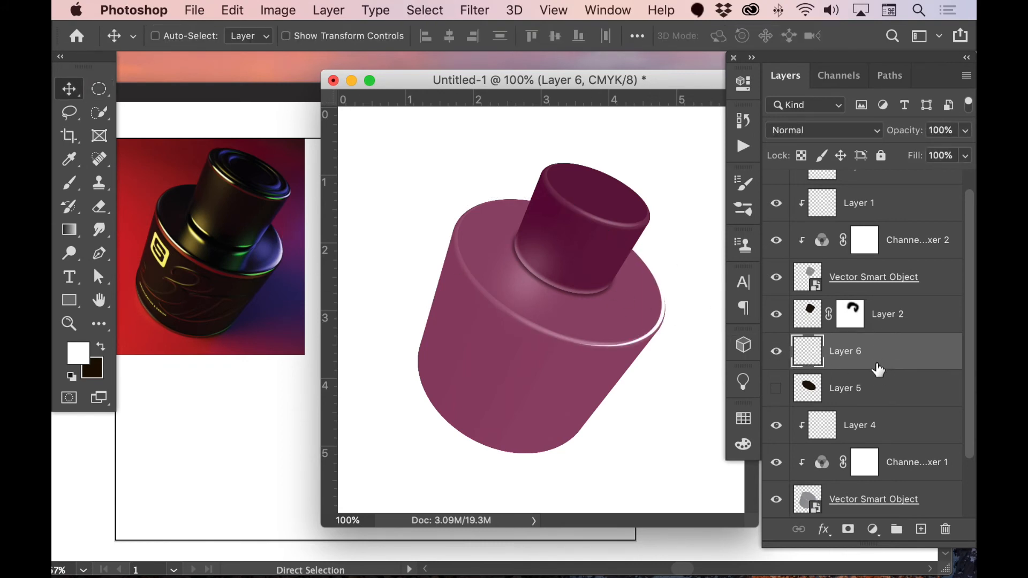
drag(871, 369, 877, 416)
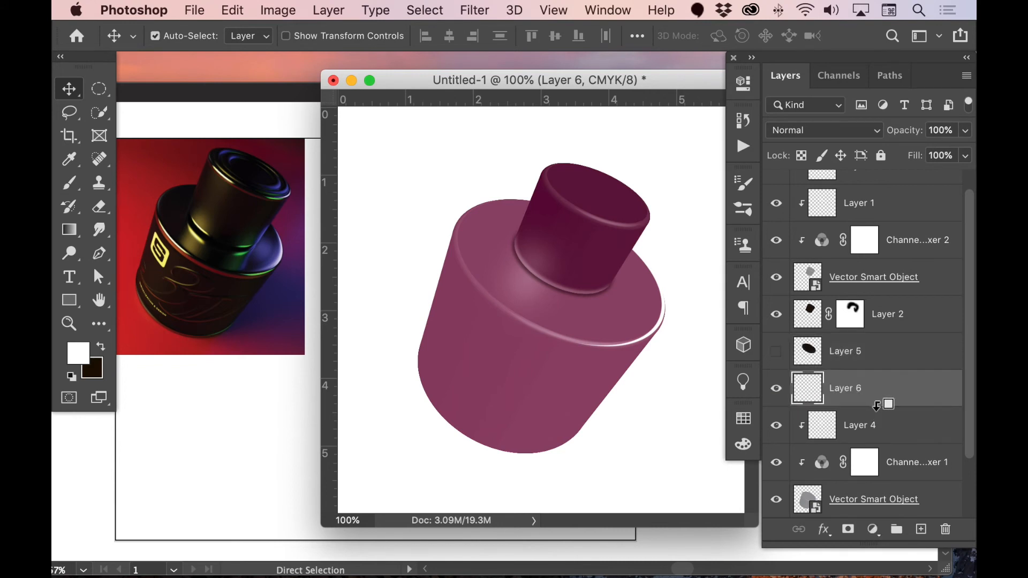
alt+click(876, 405)
drag(905, 124, 891, 131)
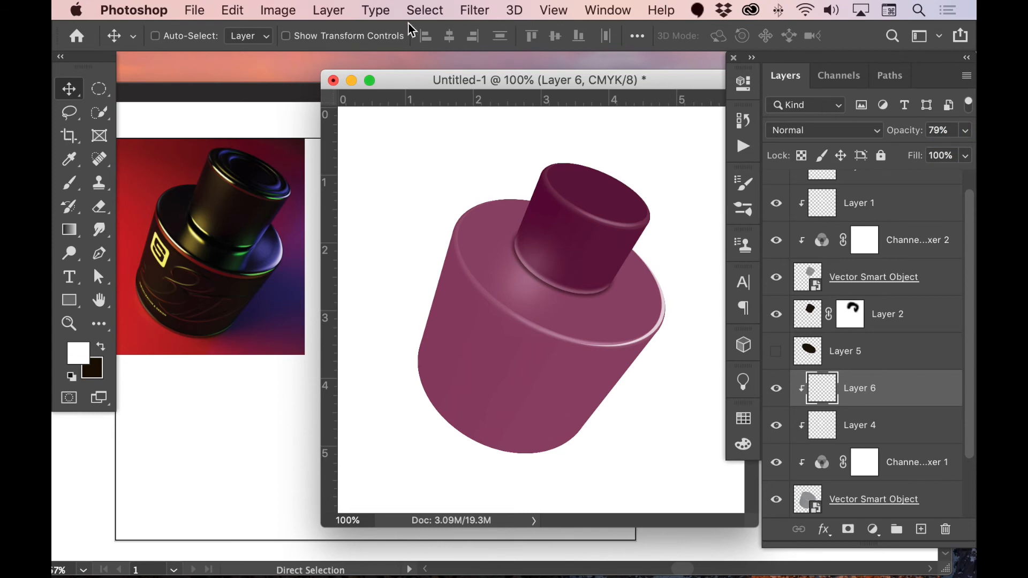
Step: Soften the white rim highlight with a Gaussian Blur of 2.9 pixels radius
click(464, 11)
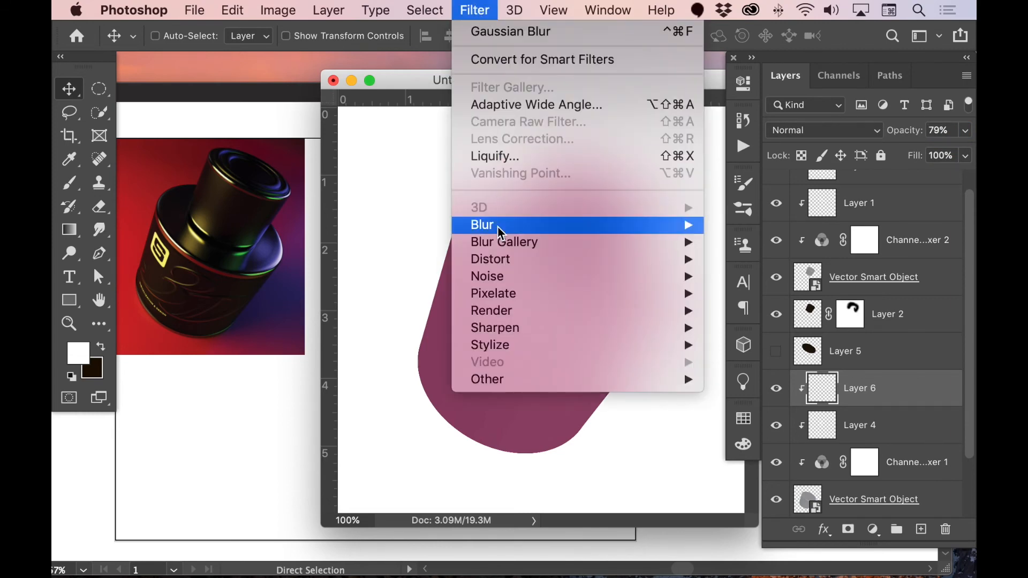
mouse_move(498, 227)
click(768, 293)
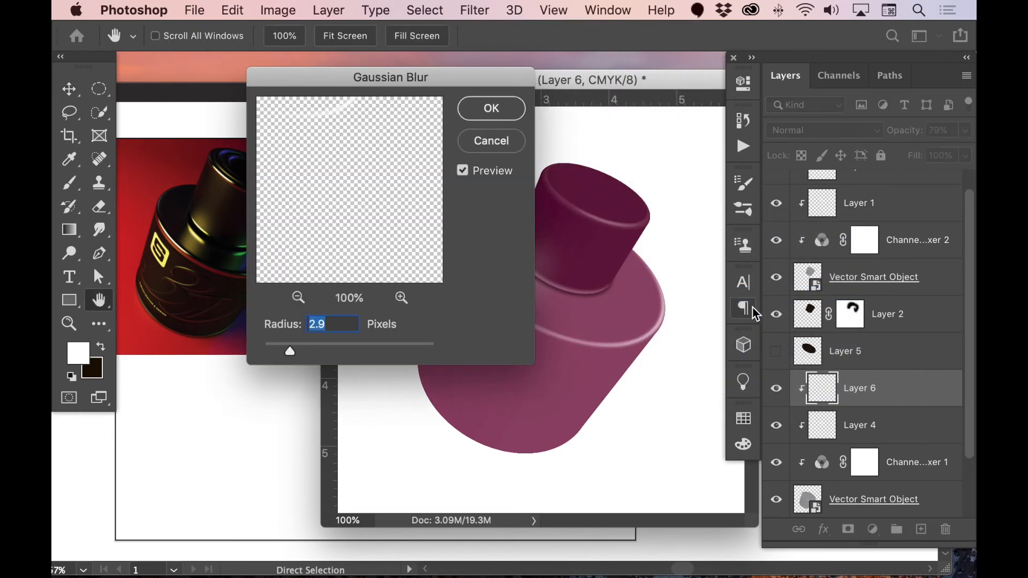
click(499, 116)
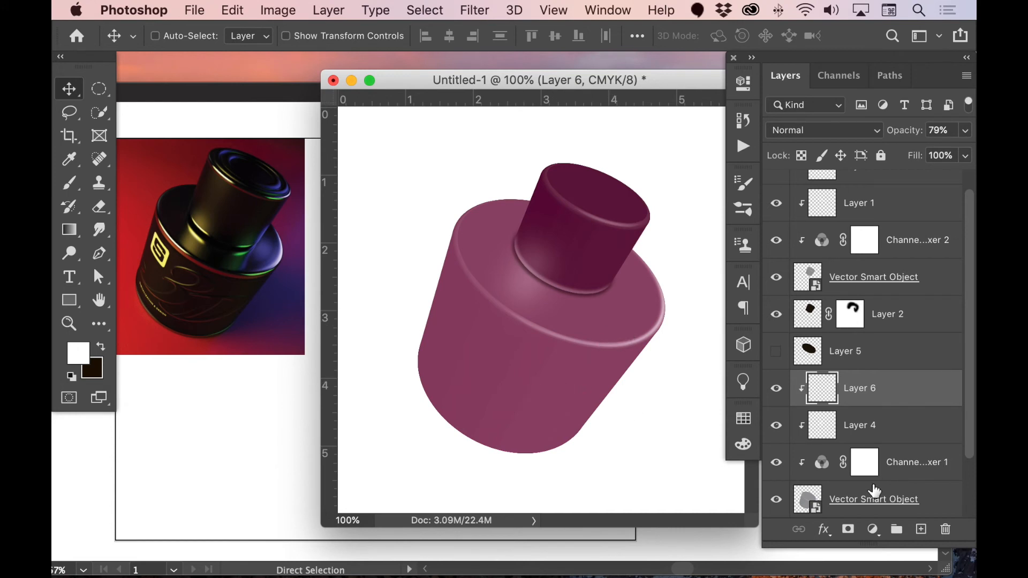
Step: Load the large cylinder's outline as a selection, fill it with the dark background color on a new layer, and deselect
scroll(874, 490, down, 2)
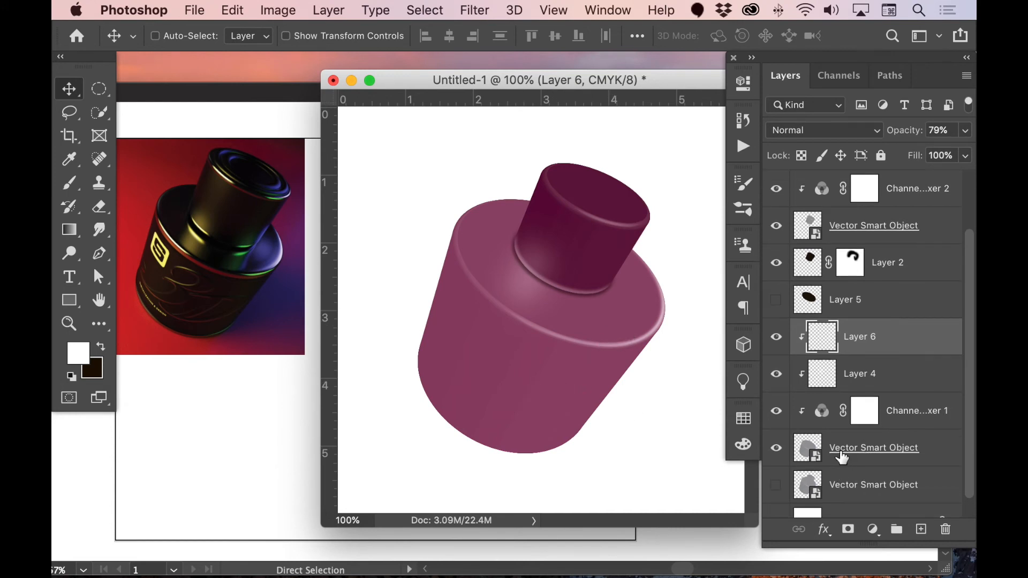
super+click(804, 452)
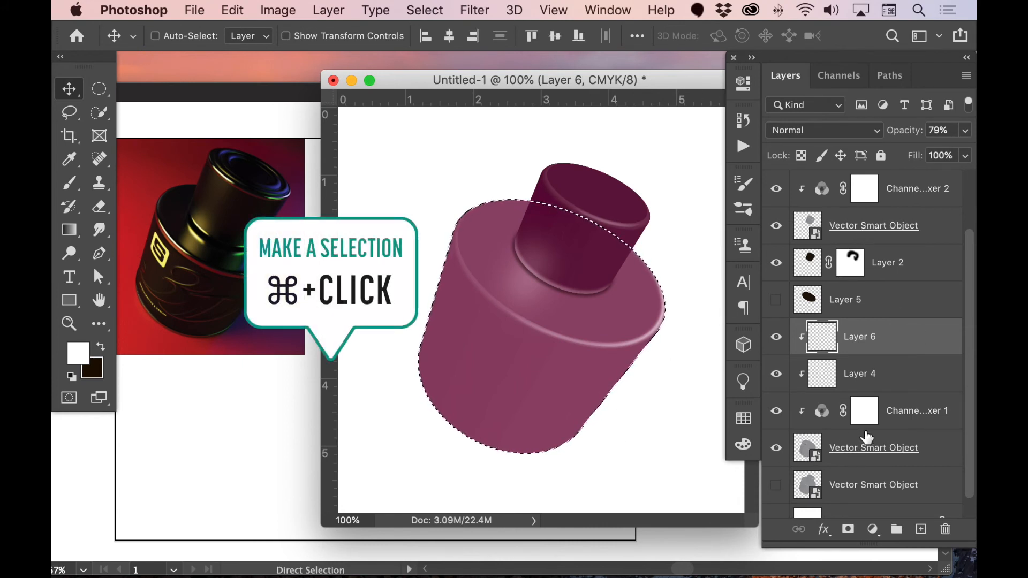
click(920, 530)
key(super+BackSpace)
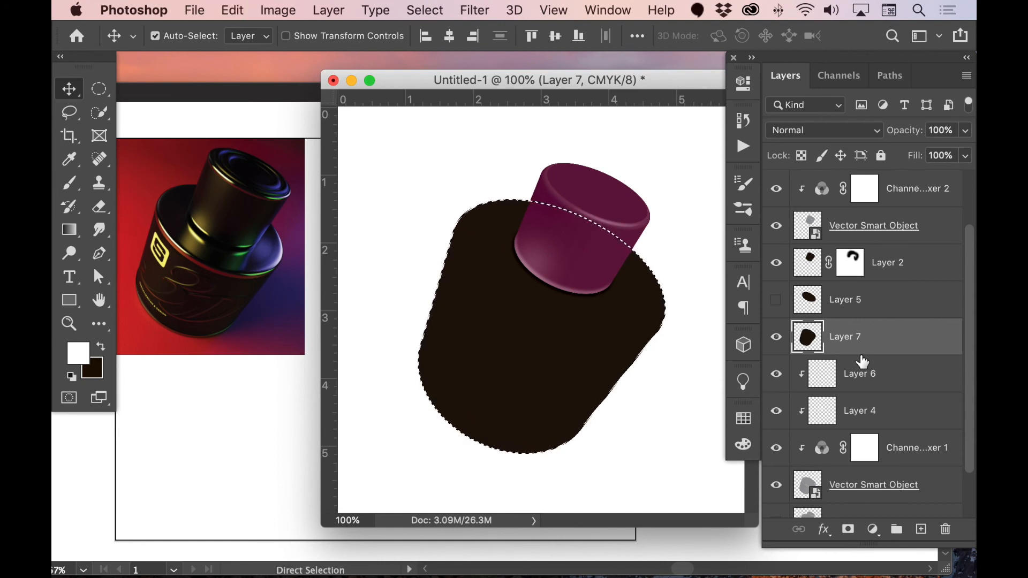
scroll(862, 362, up, 2)
key(super+d)
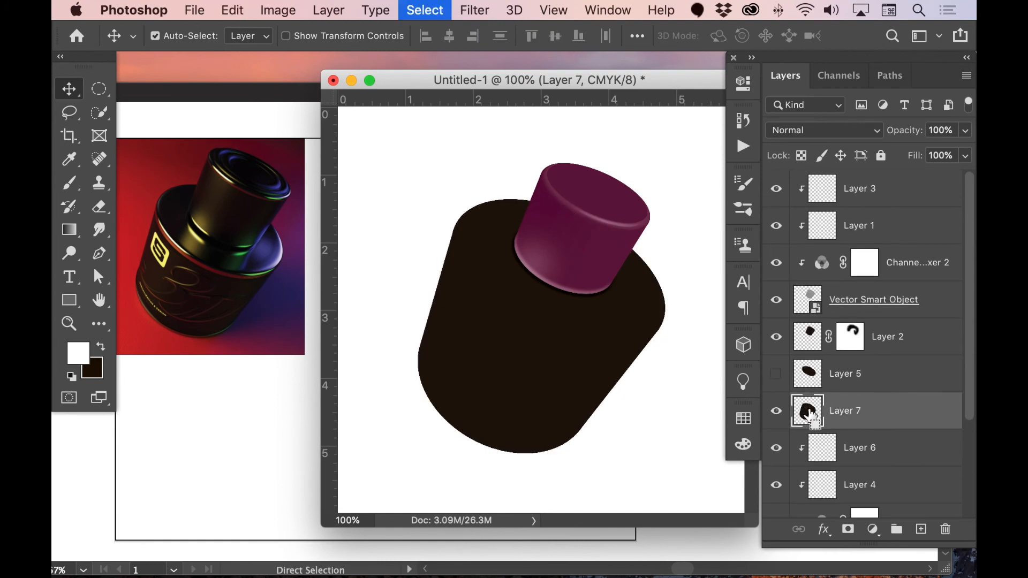
Step: Load the dark silhouette's outline as a selection and nudge the selection about 10 px up and 6 px right
super+click(811, 419)
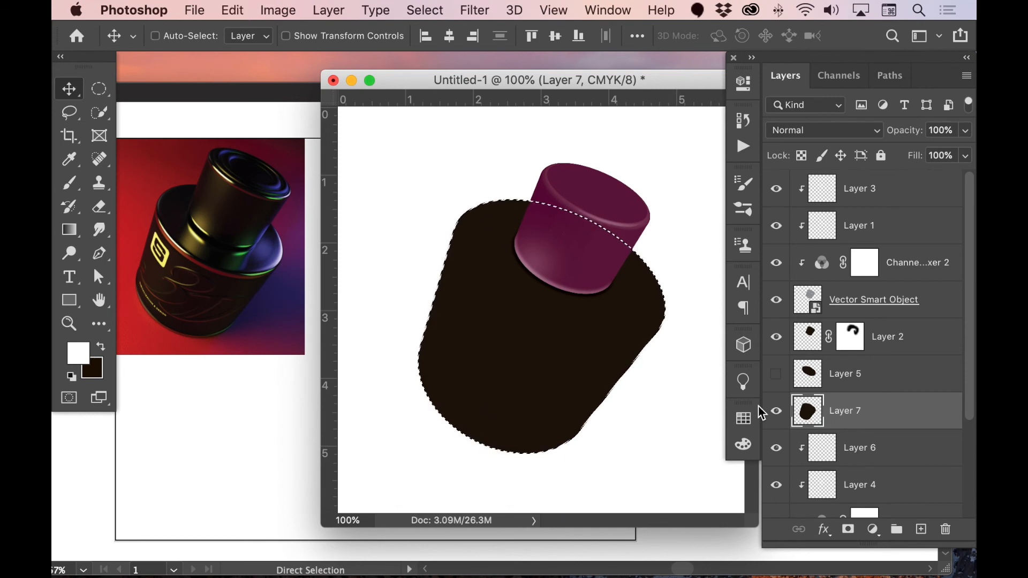
click(99, 91)
key(Up)
key(Up)
key(Up)
key(Up)
key(Up)
key(Up)
key(Up)
key(Up)
key(Up)
key(Up)
key(Right)
key(Right)
key(Right)
key(Right)
key(Right)
key(Right)
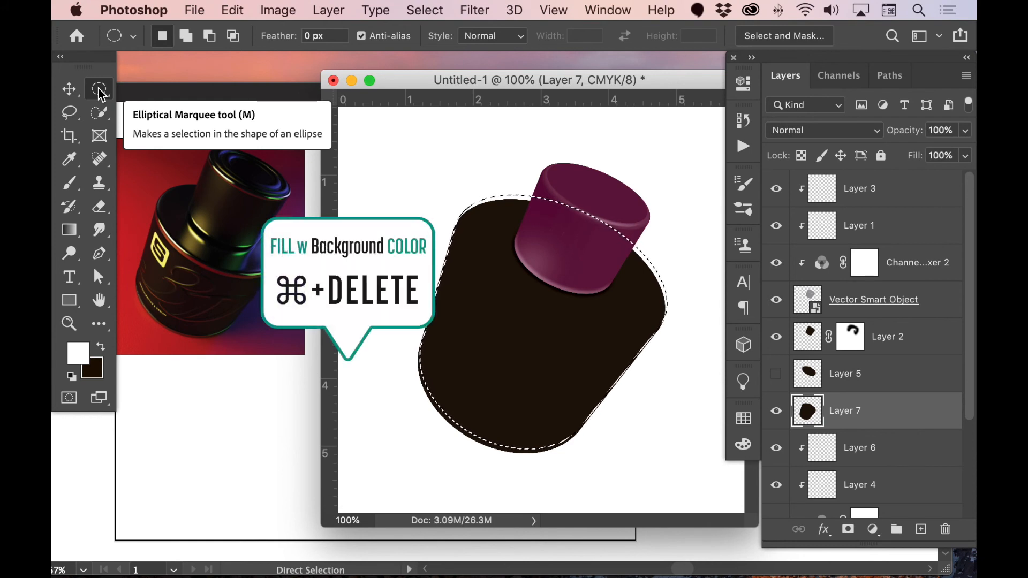
Step: Scale the selection up to 104.03% from its lower-left corner, delete the dark fill inside it to leave a bottom edge, and deselect
click(427, 11)
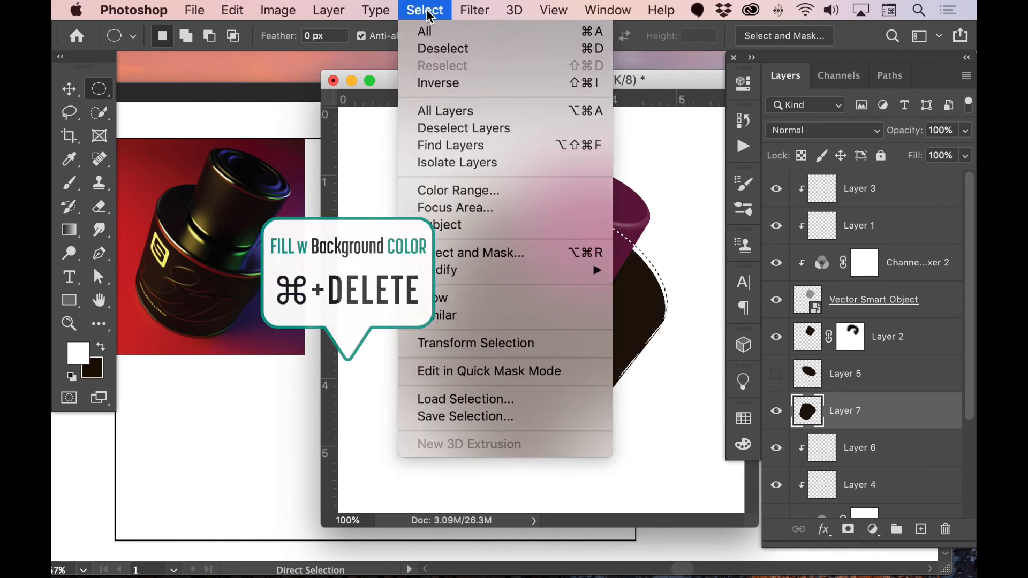
click(491, 343)
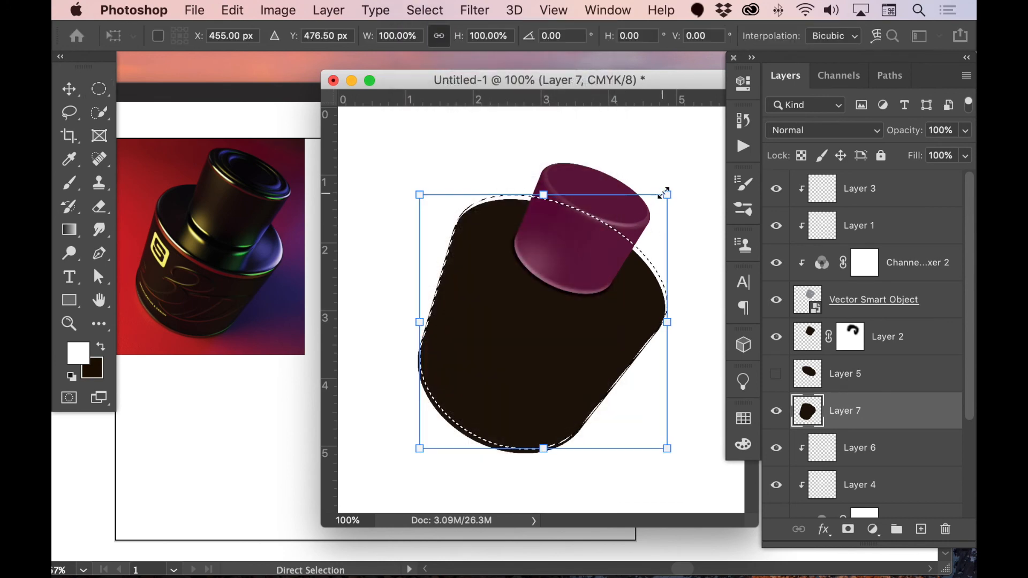
drag(668, 192, 674, 189)
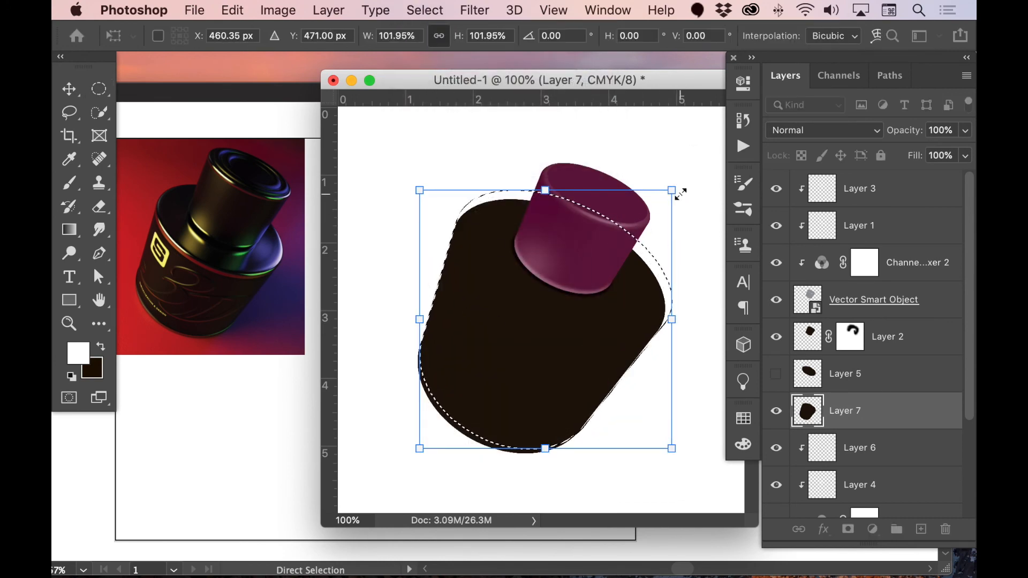
drag(673, 191, 677, 185)
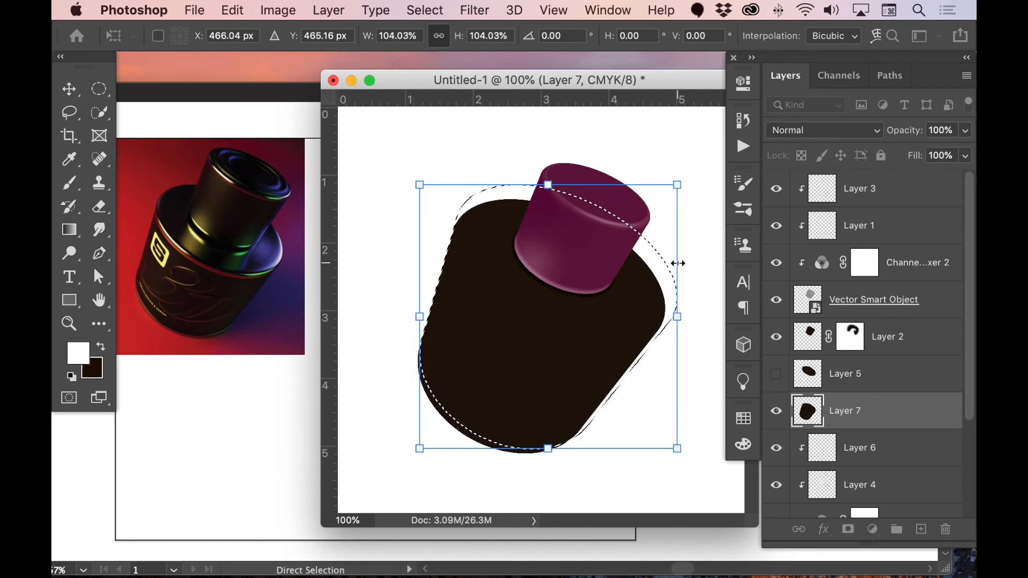
key(Return)
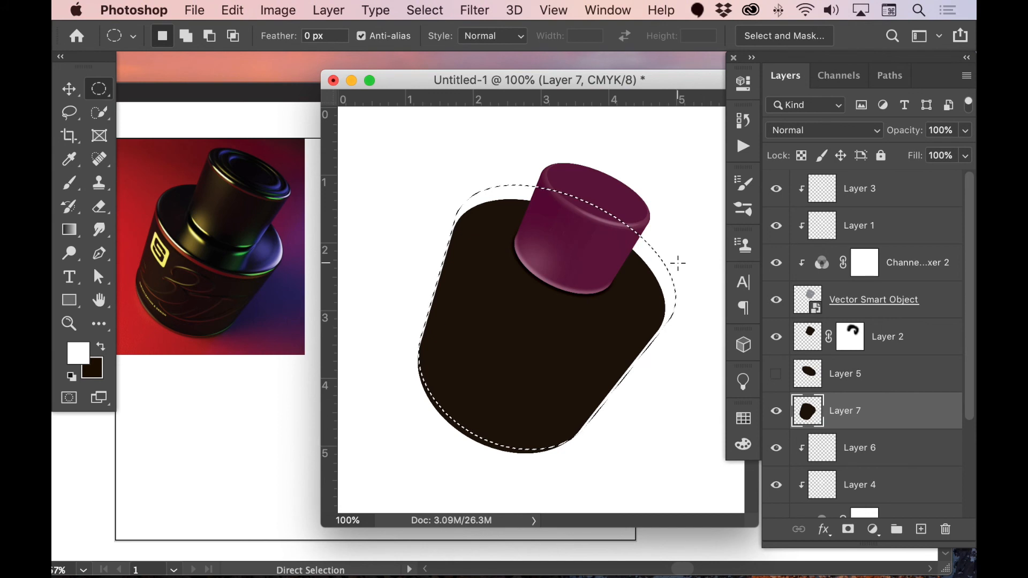
key(BackSpace)
key(super+d)
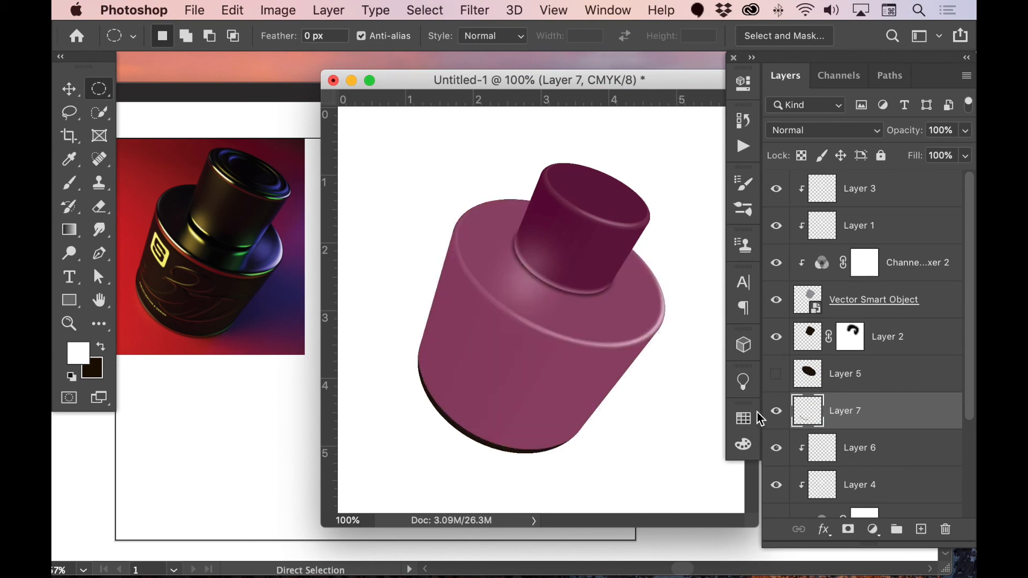
Step: Lower the dark bottom edge layer's opacity to 24% and clip it to the large cylinder
drag(912, 136, 845, 135)
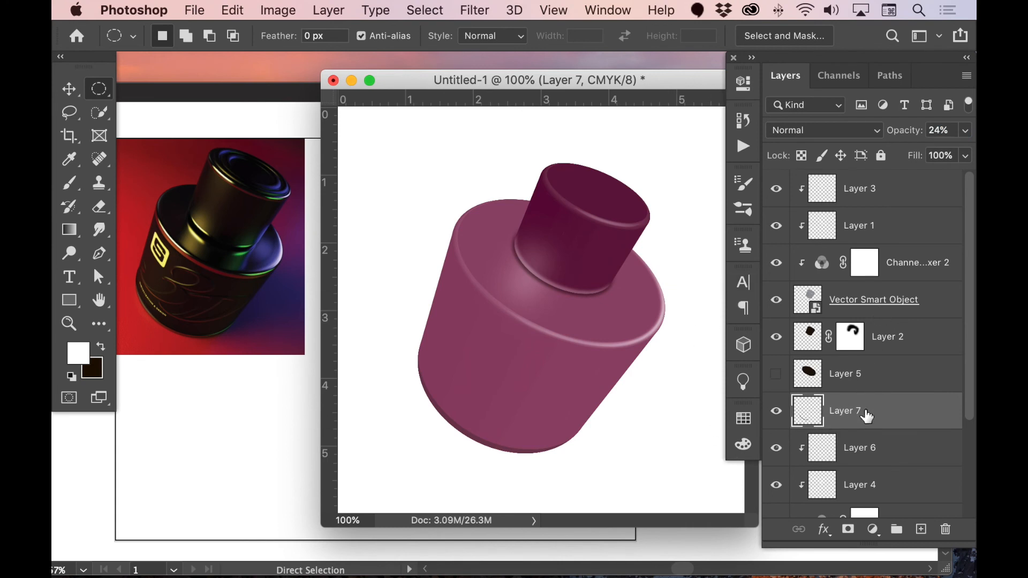
key(super+alt+g)
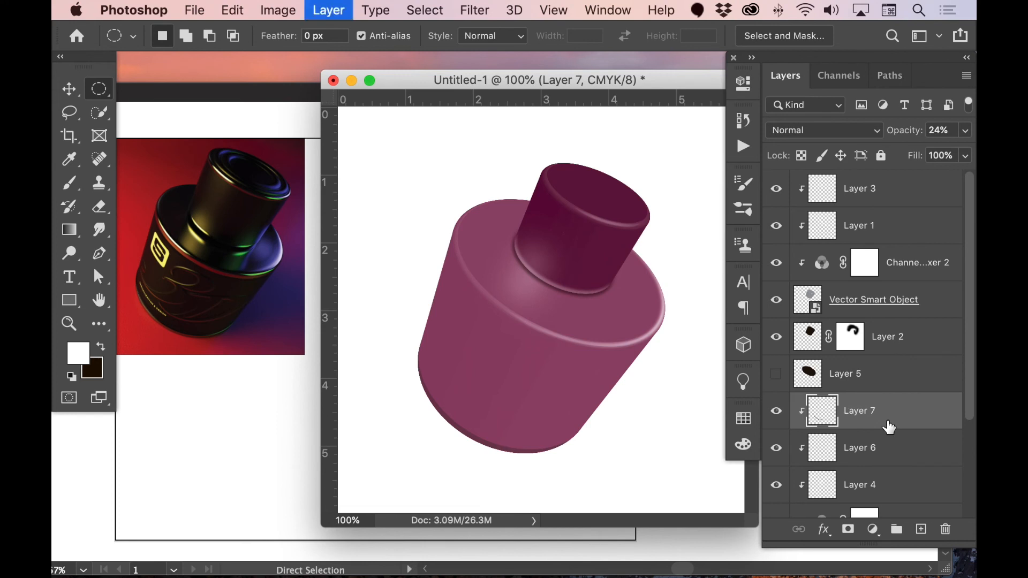
Step: Add a new layer clipped to the large cylinder and ready the Brush tool with the dark color as foreground
click(921, 529)
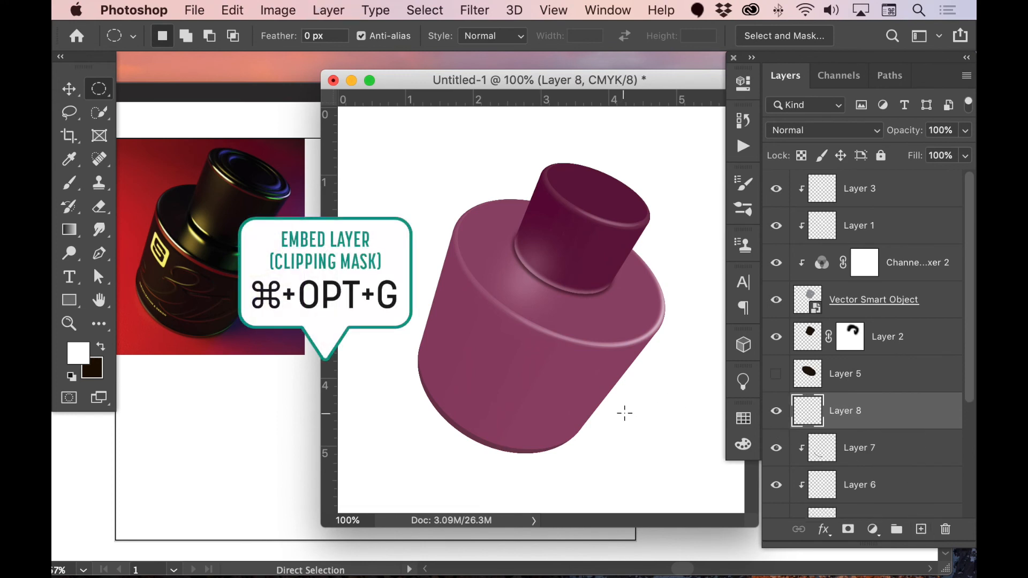
key(b)
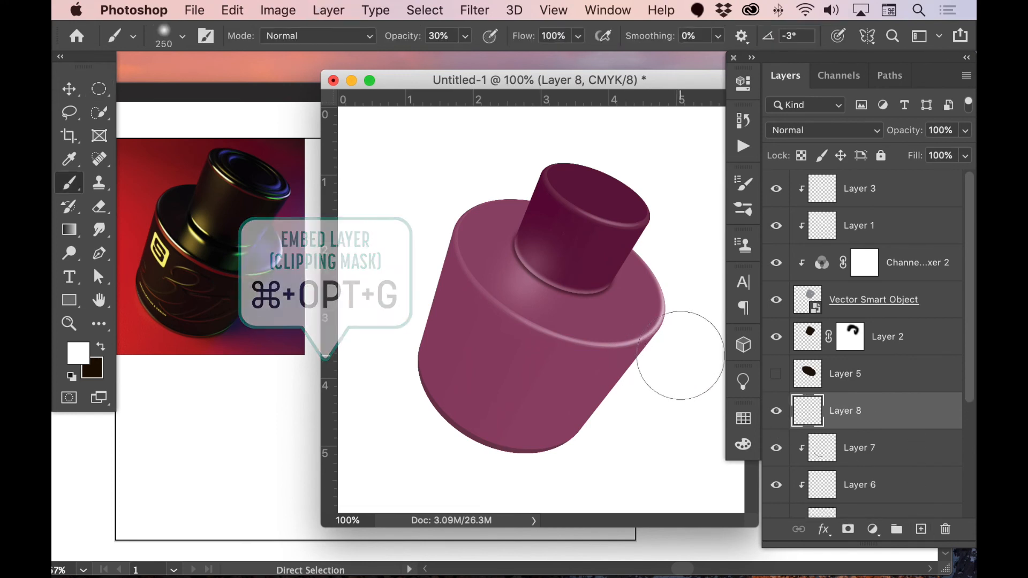
key(x)
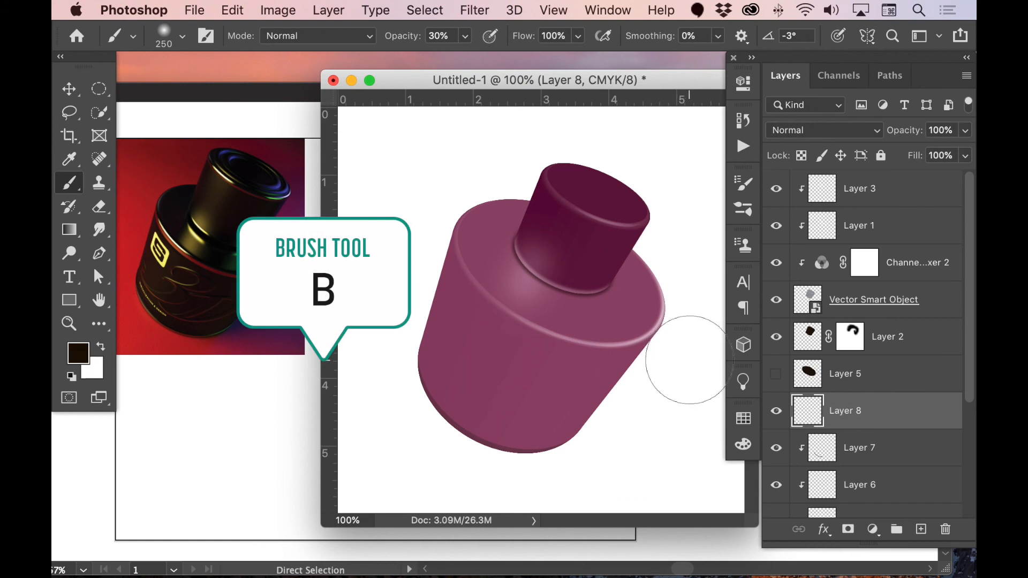
click(689, 359)
key(super+z)
key(super+alt+g)
Step: Paint soft dark shading along both sides of the large cylinder with a 200–250 px brush and set the layer to Linear Burn
key(bracketleft)
drag(683, 355, 598, 459)
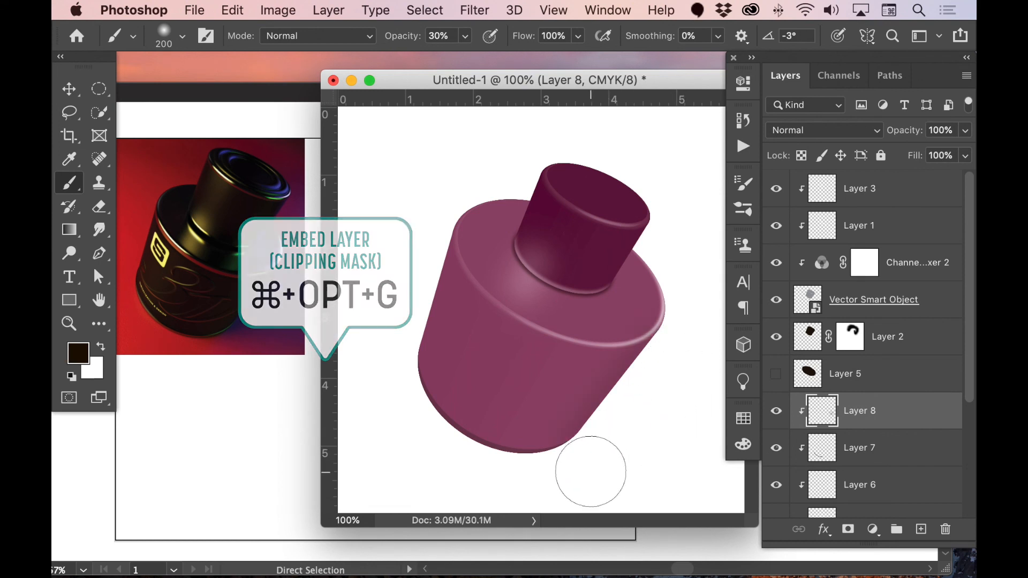
key(bracketright)
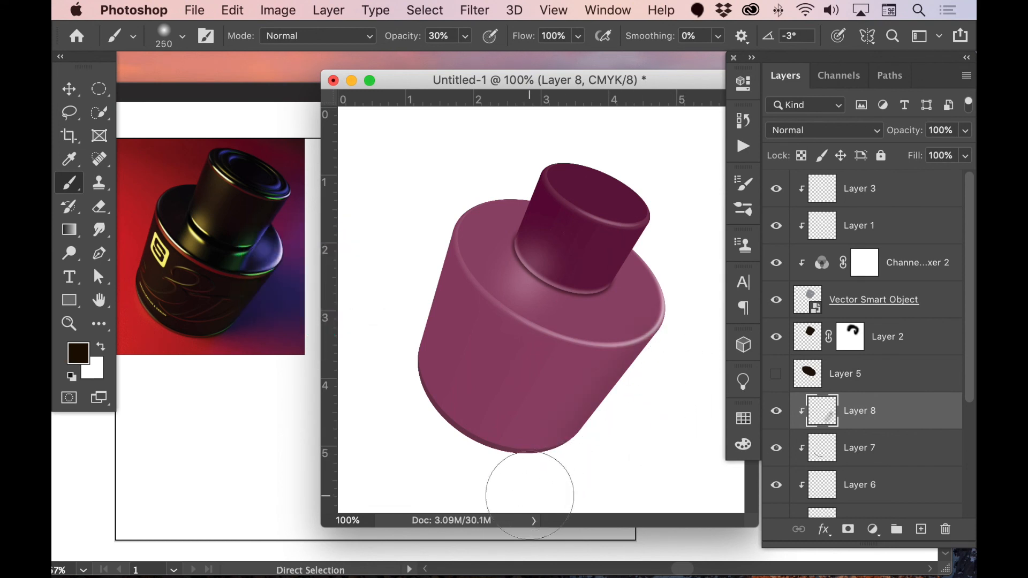
drag(599, 468, 691, 360)
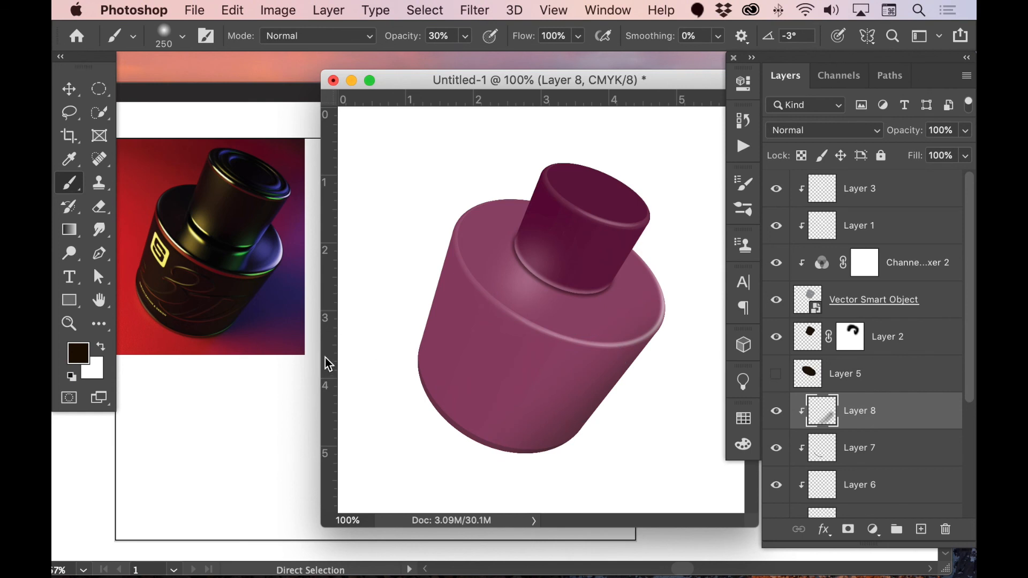
mouse_move(415, 198)
mouse_down()
mouse_move(381, 300)
mouse_move(383, 395)
mouse_up()
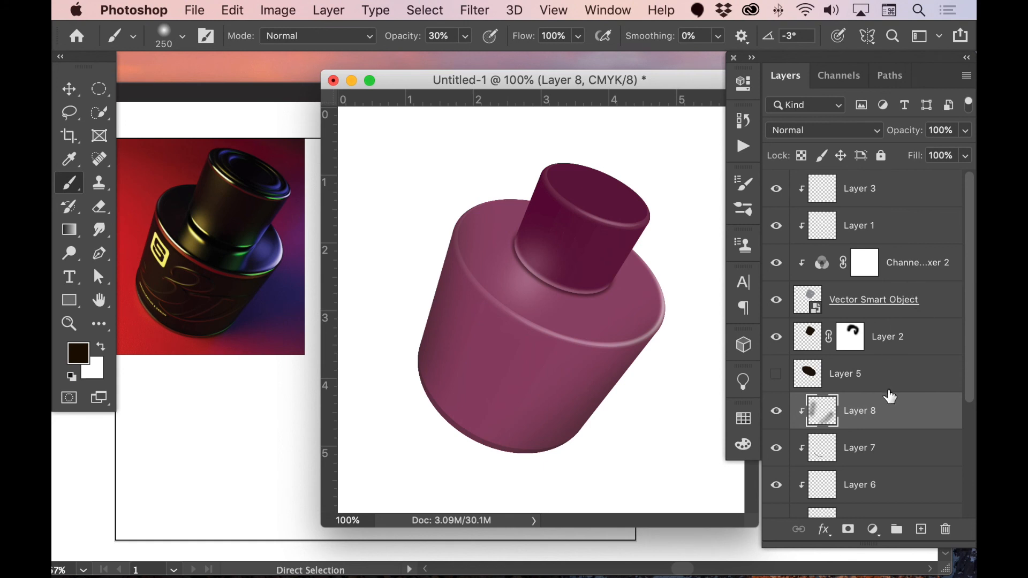
click(816, 136)
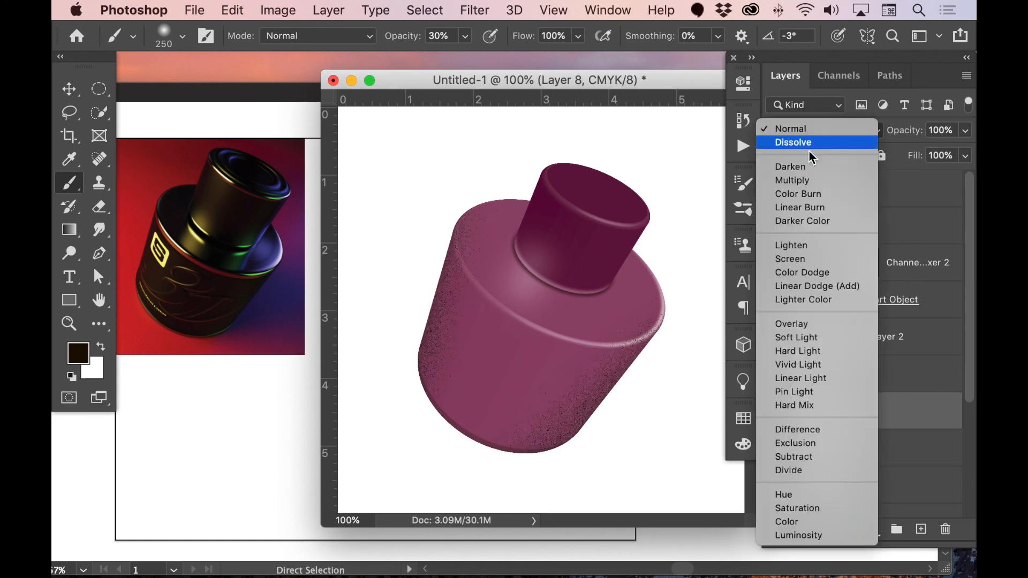
click(802, 208)
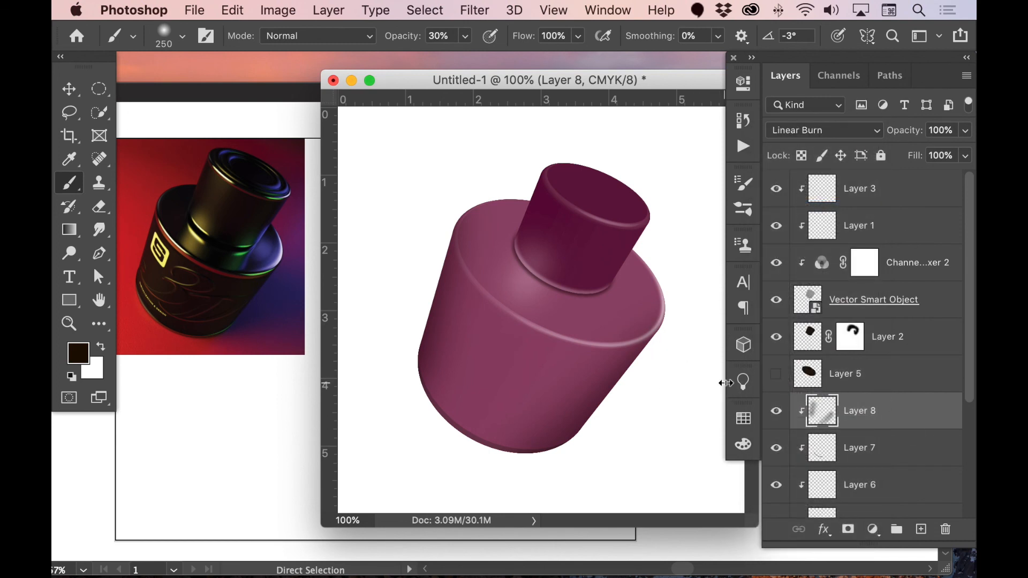
Step: Lower the opacity of the masked Linear Burn shadow, Layer 2, beneath the small cylinder to 26%
key(super+minus)
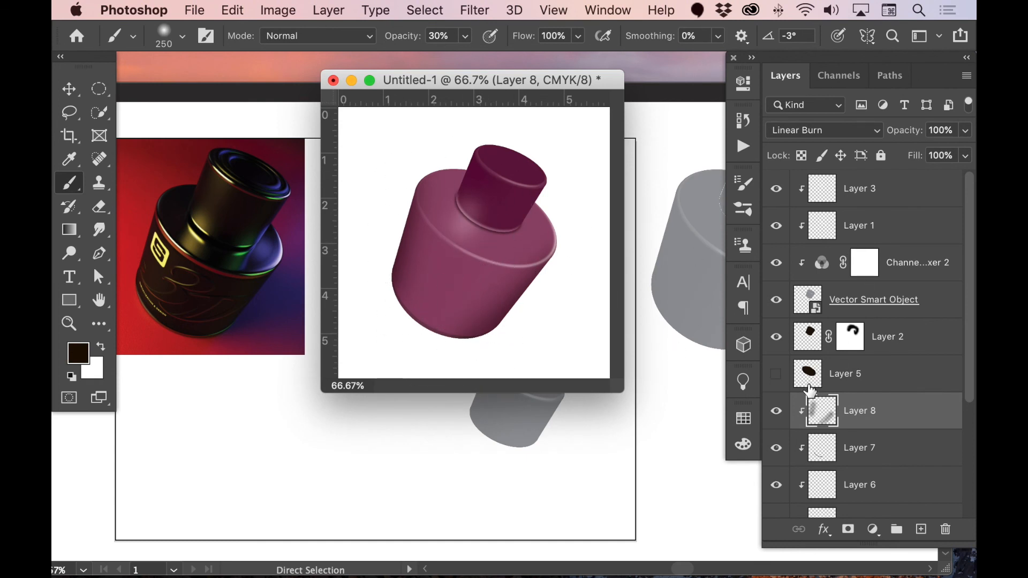
key(v)
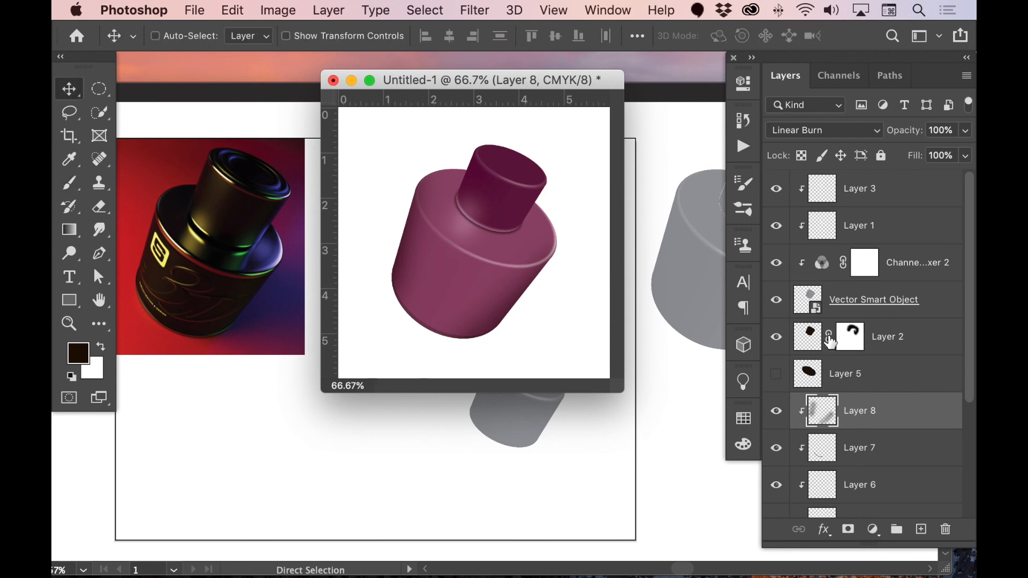
click(887, 339)
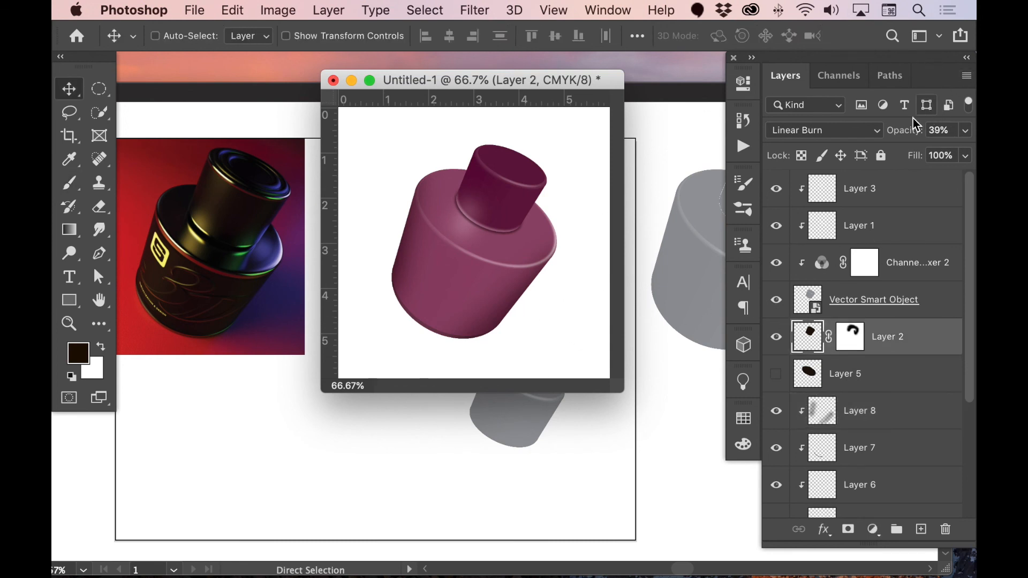
drag(907, 135, 893, 140)
Step: Check Layer 3 and Layer 1 by toggling their visibility, and lower Layer 1's opacity on the small cylinder to 25%
click(776, 188)
click(775, 189)
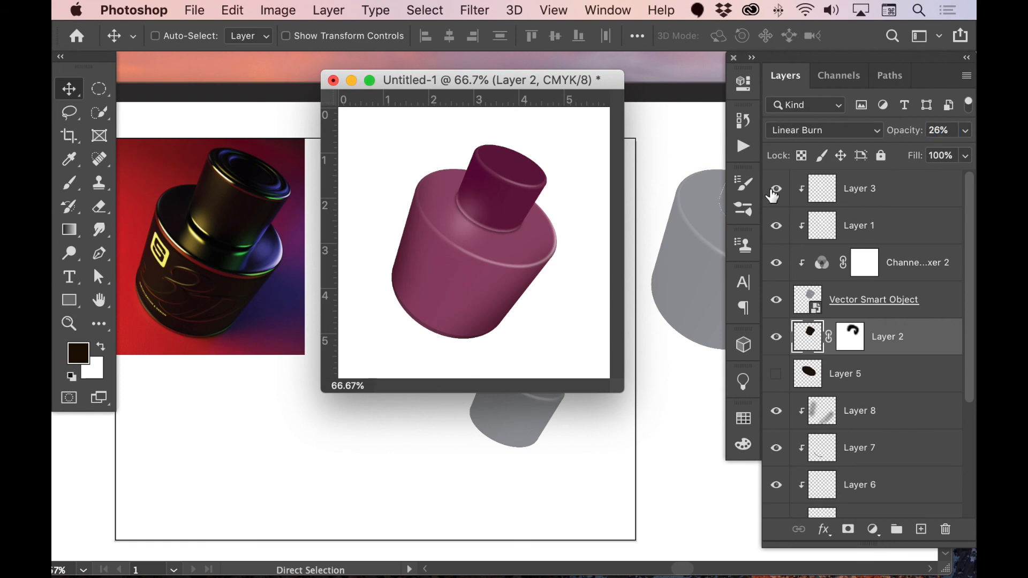
click(776, 226)
click(776, 226)
click(868, 229)
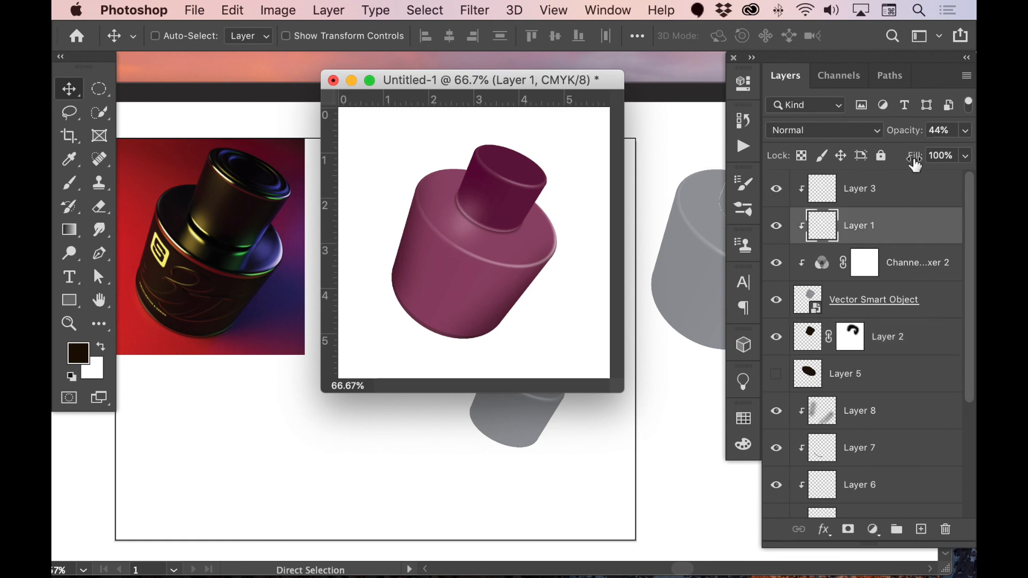
drag(910, 133, 896, 136)
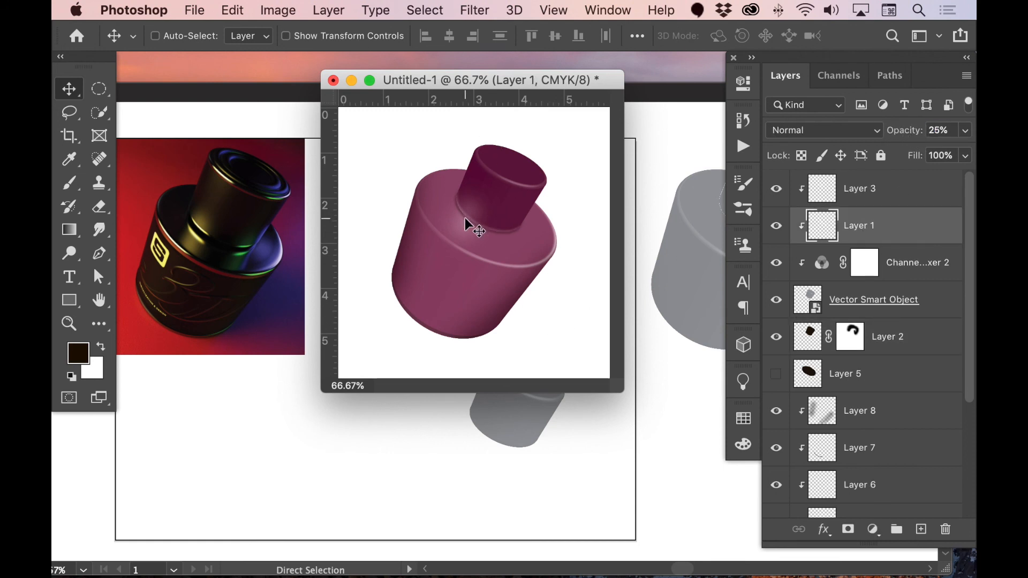